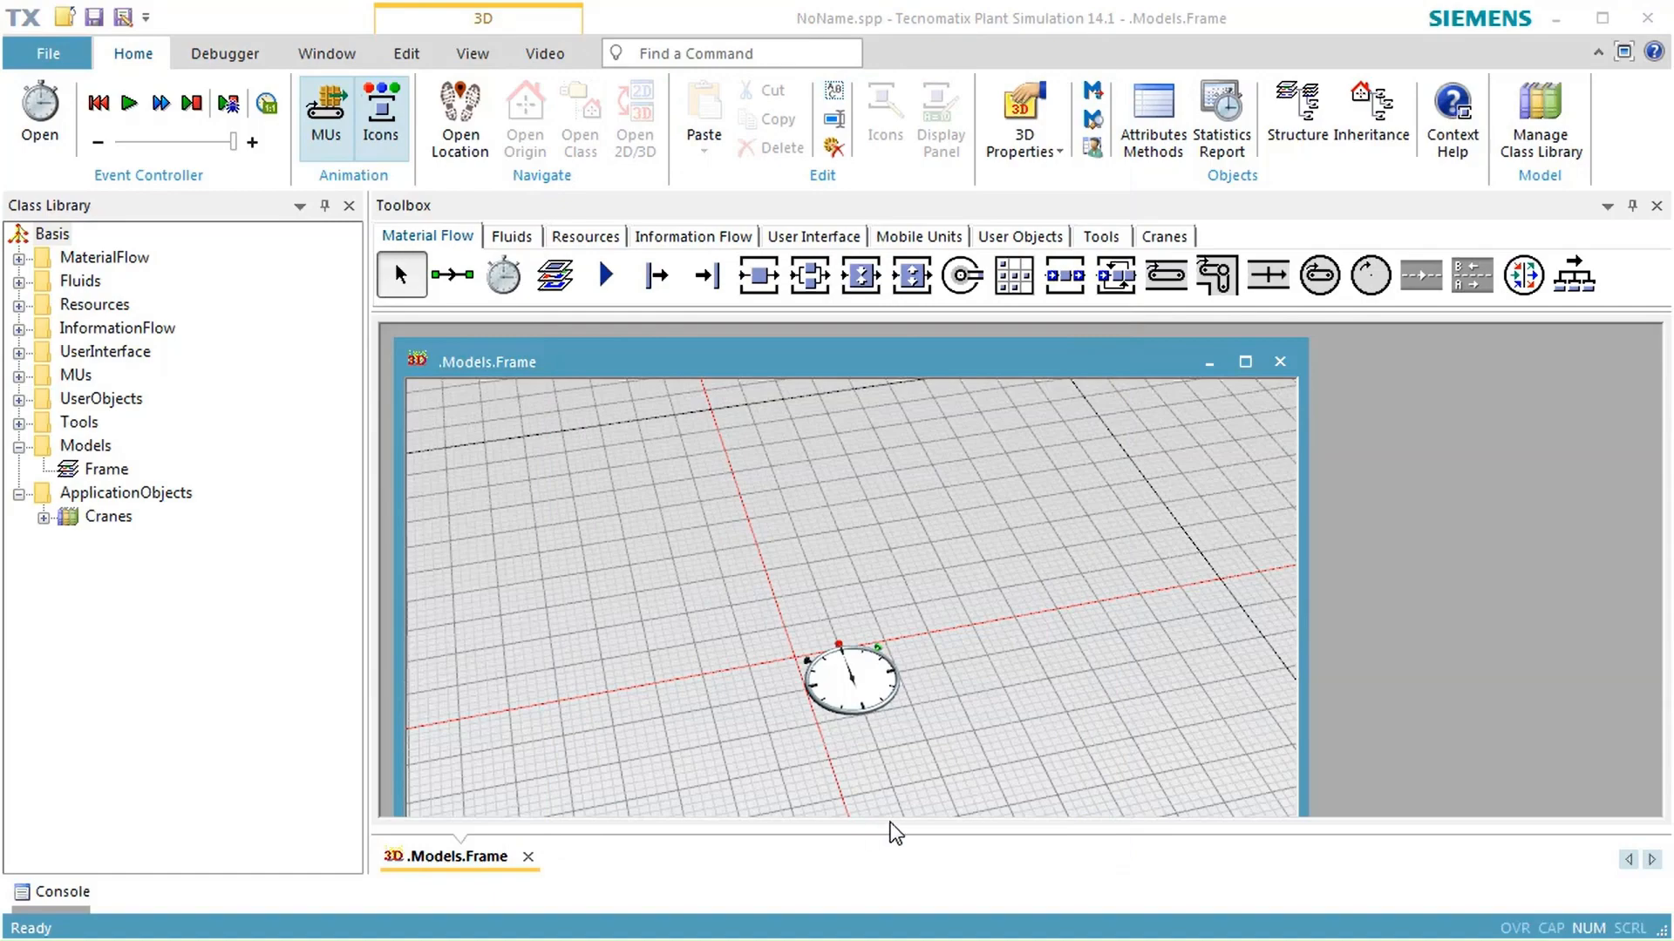
Maximize the model frame window and switch the 3D scene to the planning view.
left_click(1247, 362)
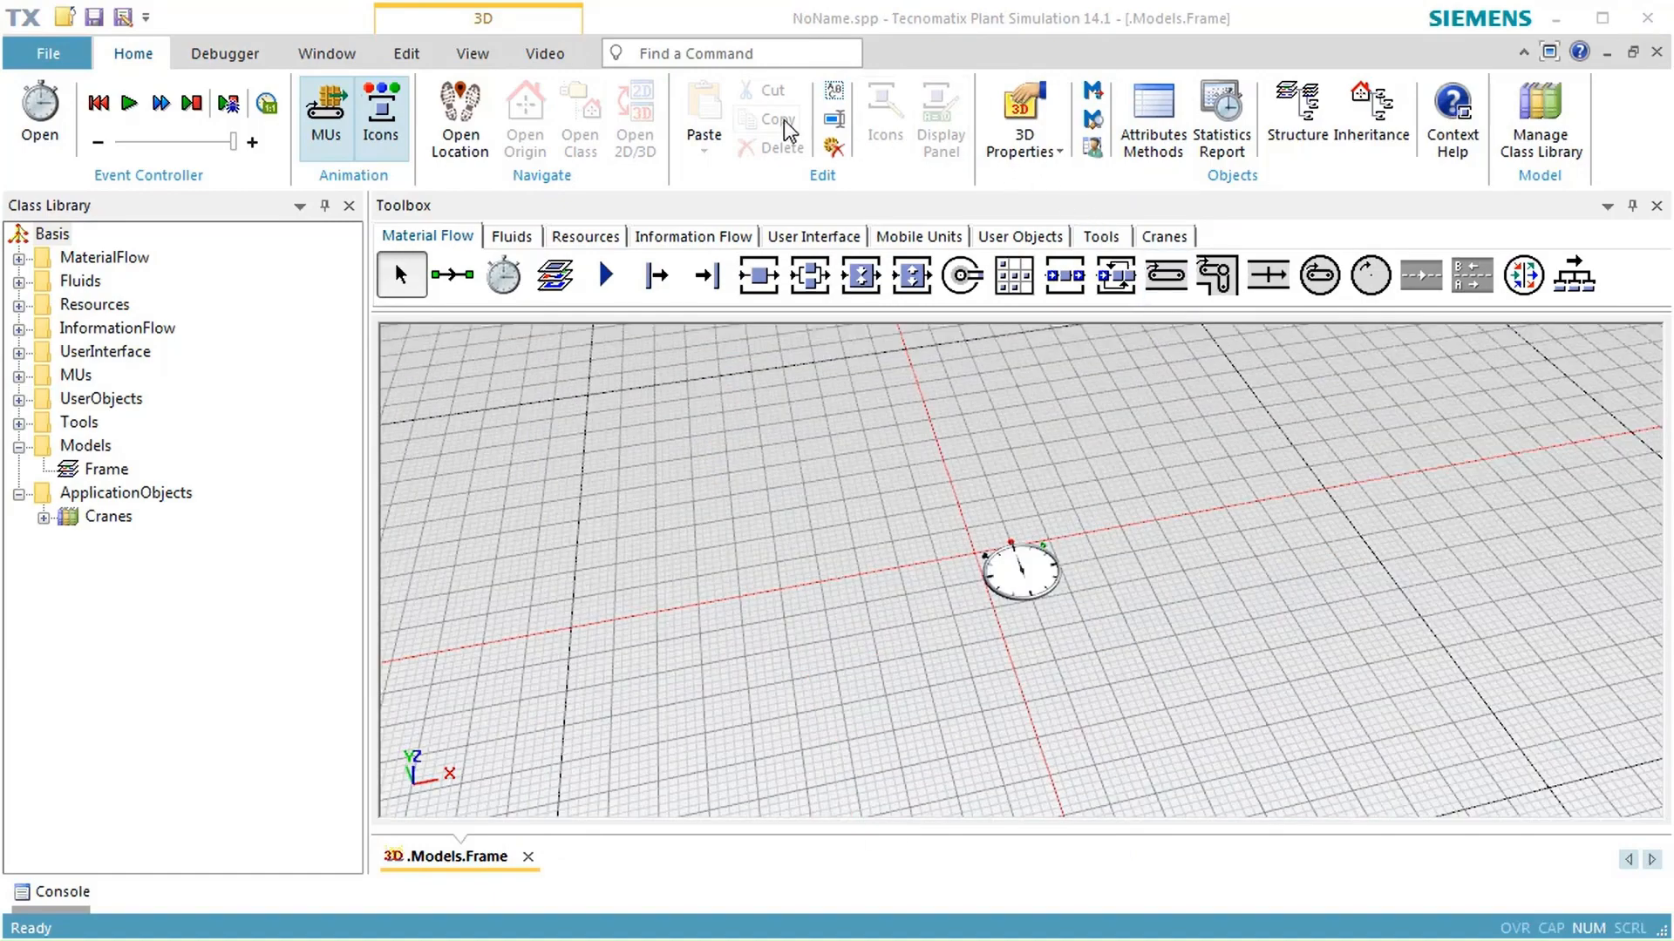
left_click(481, 57)
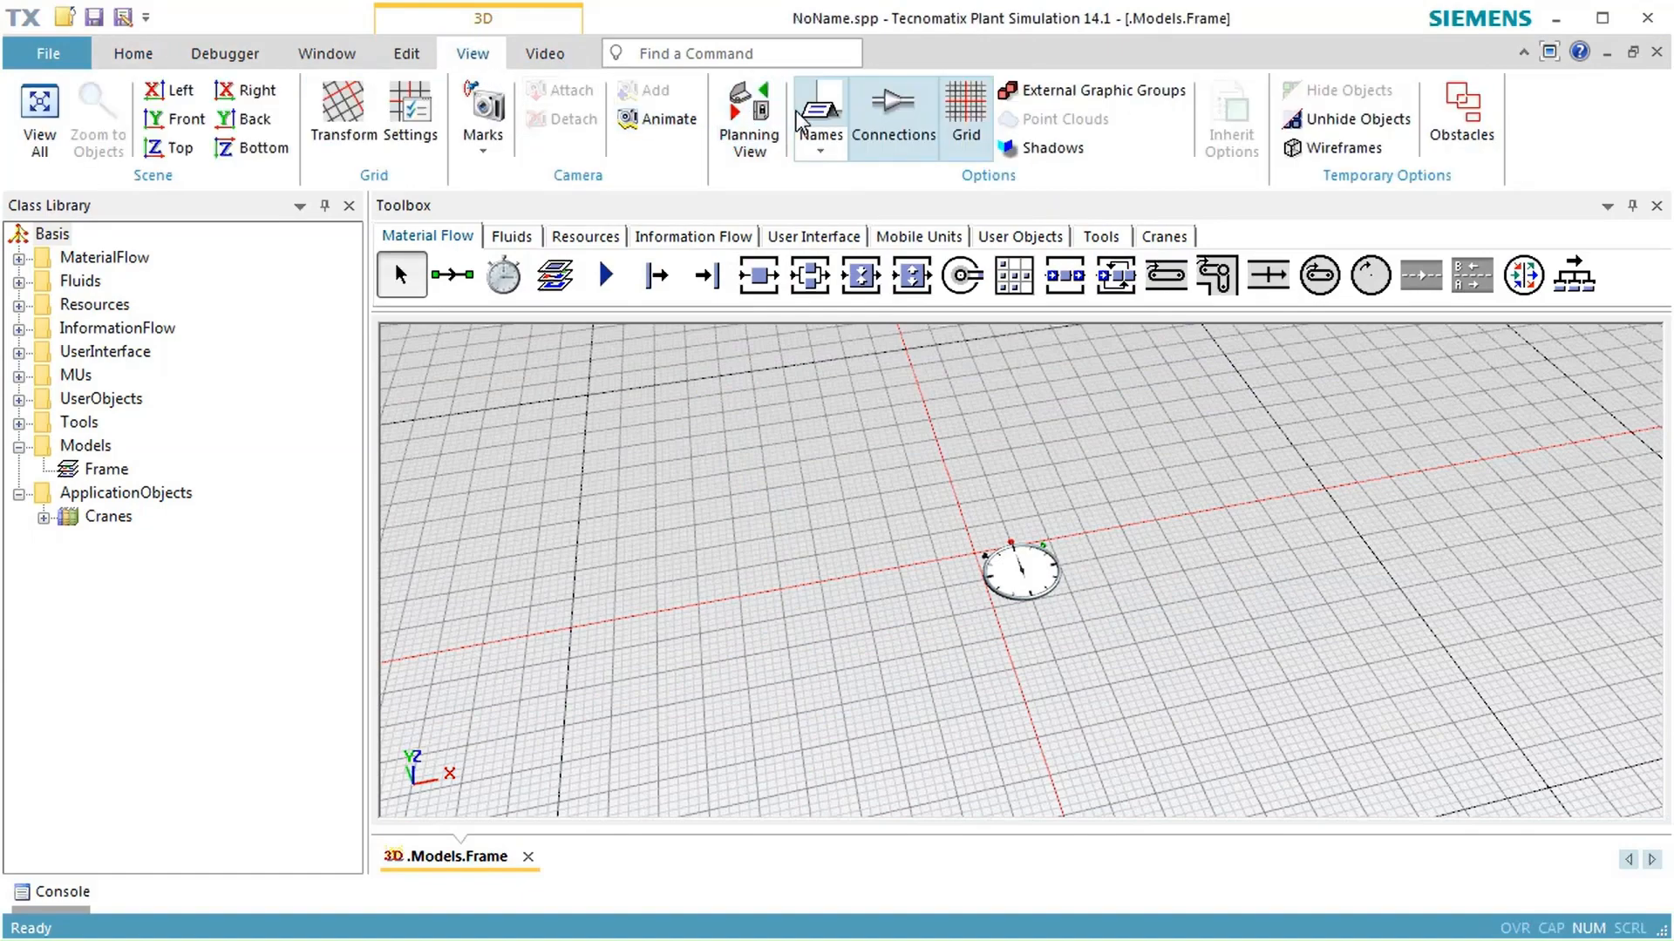
left_click(748, 131)
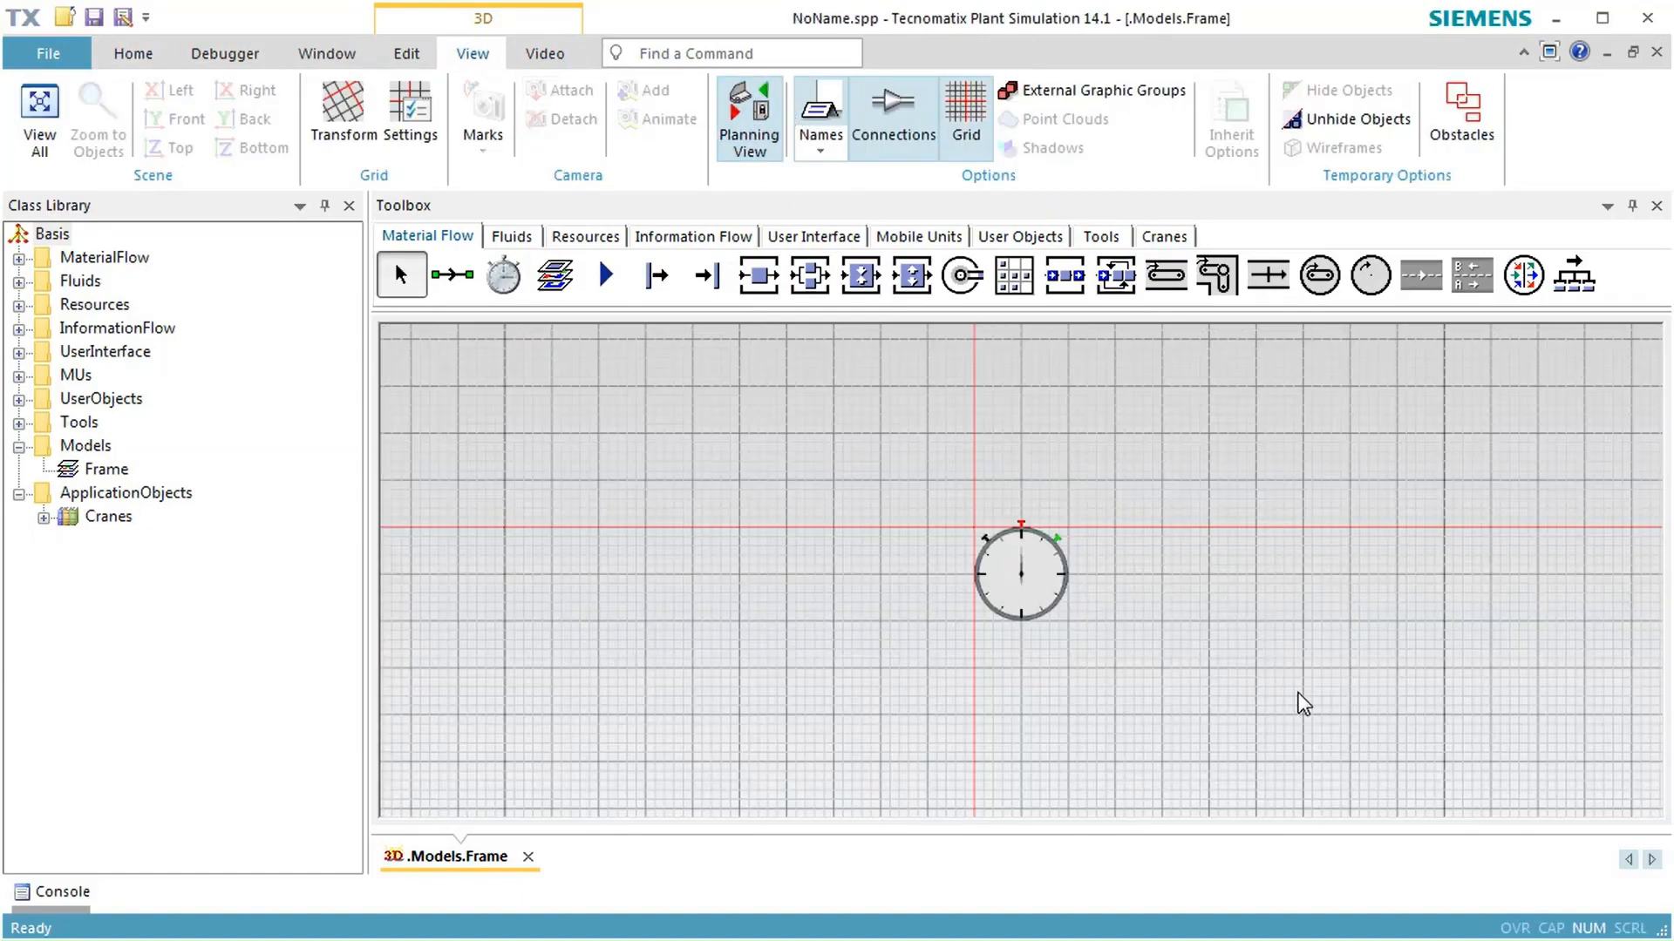
left_click_drag(1300, 698, 718, 519)
scroll(837, 542, "down", 4)
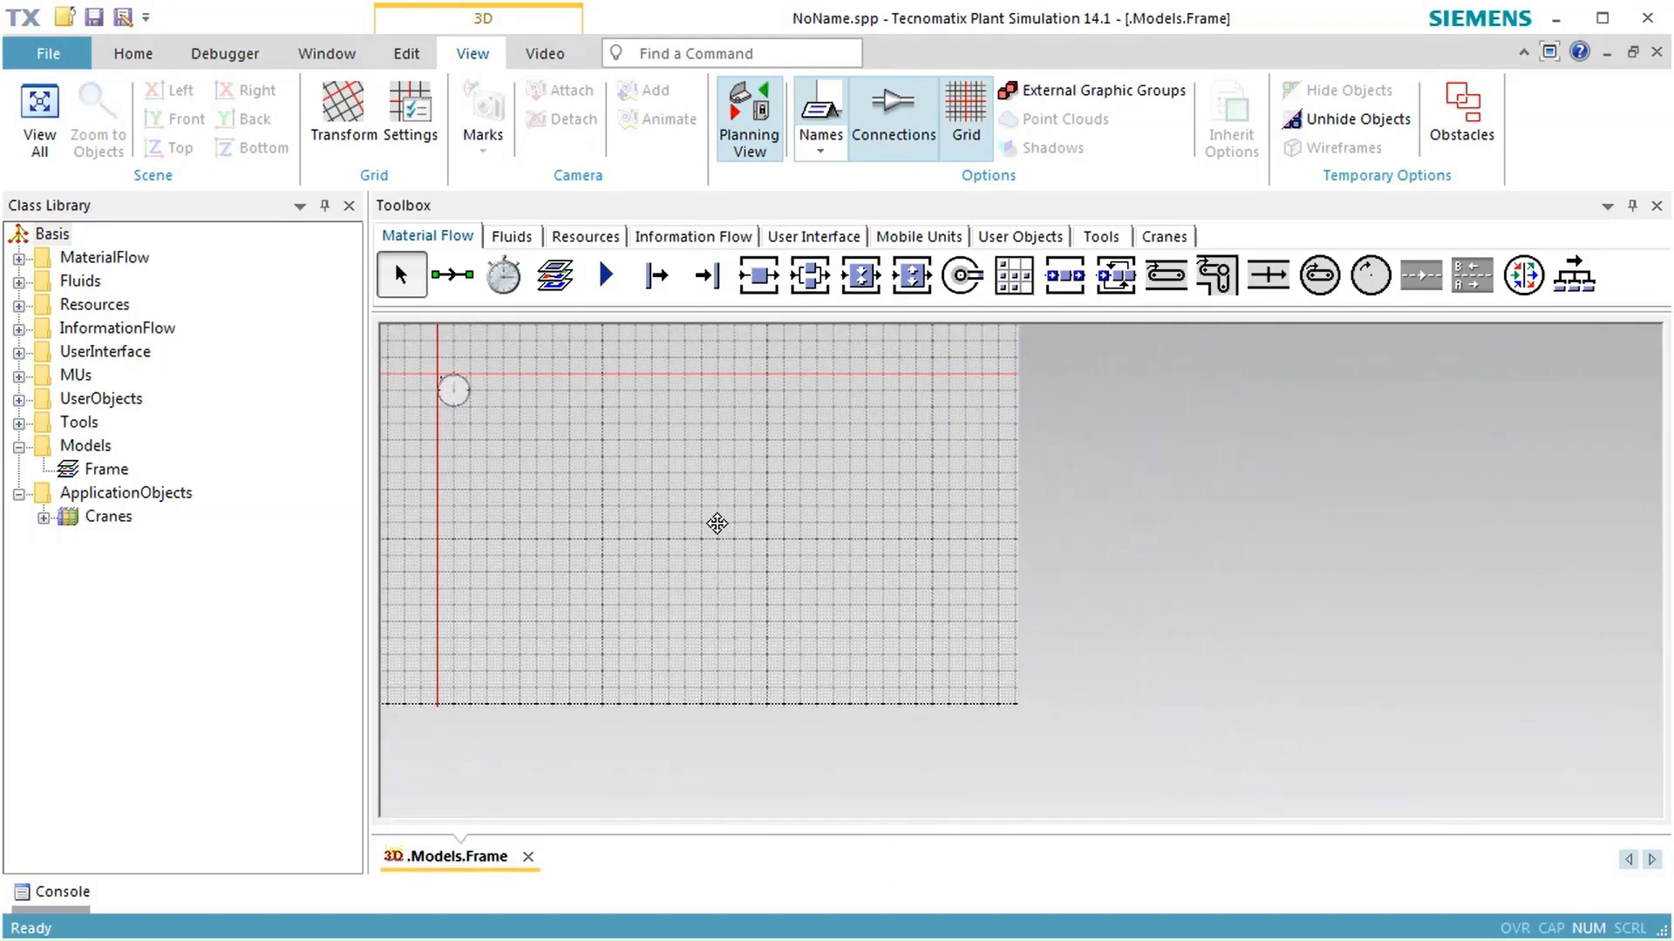
Insert a StorageArea object from the crane objects into the frame, below the event controller.
left_click(1172, 245)
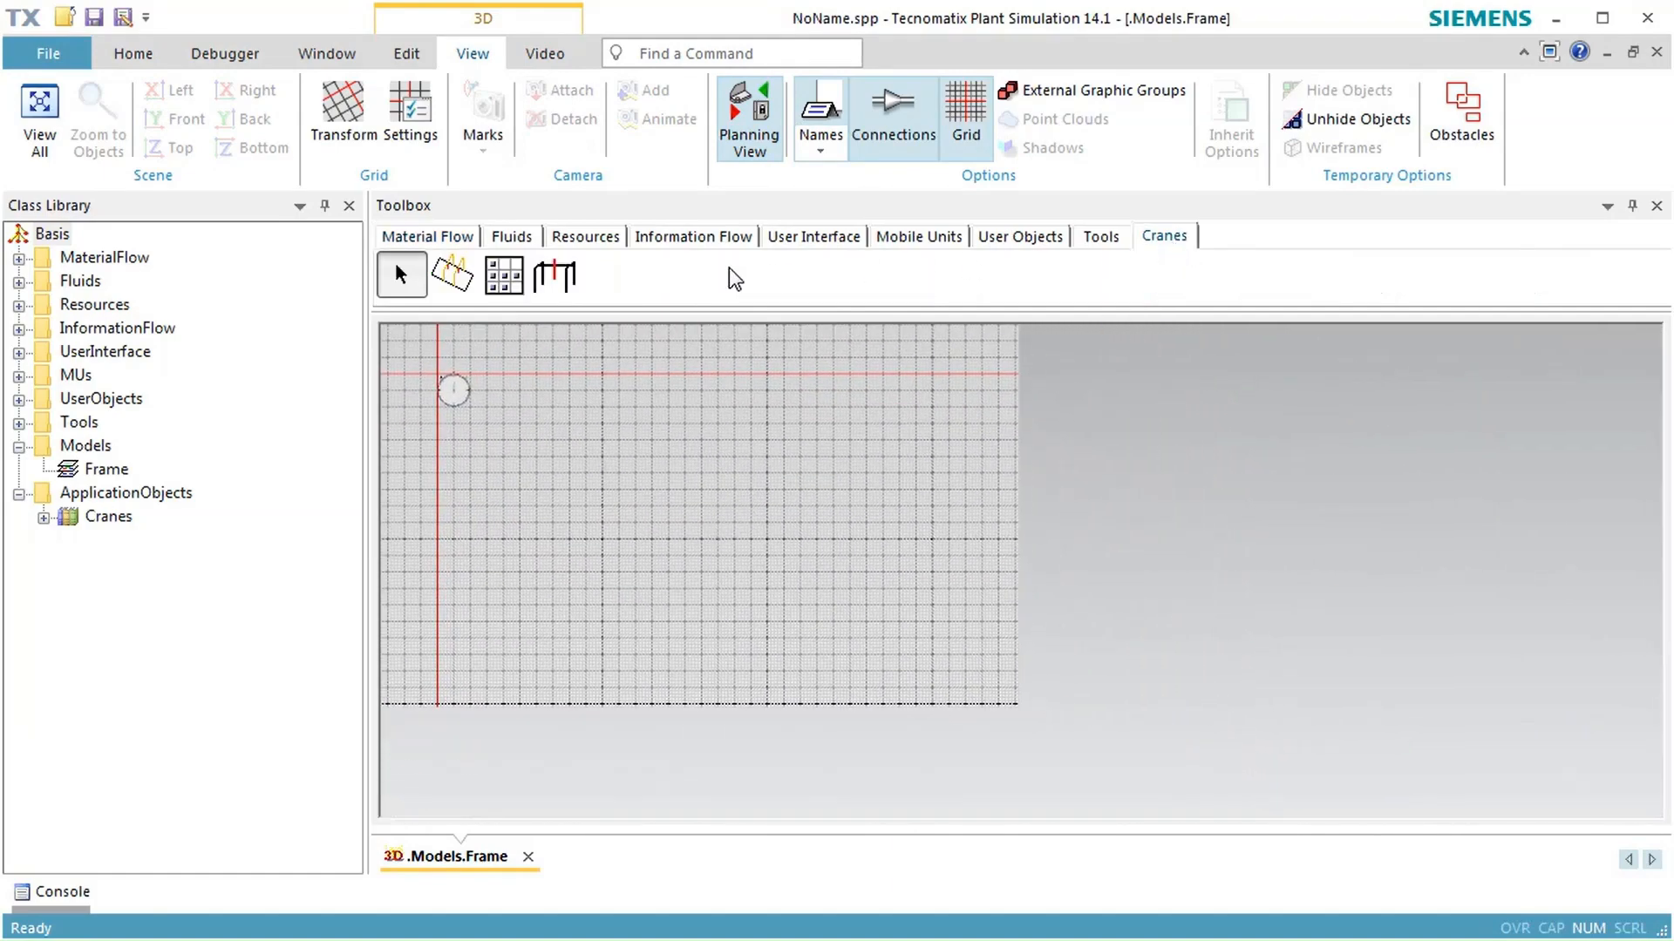
left_click(504, 277)
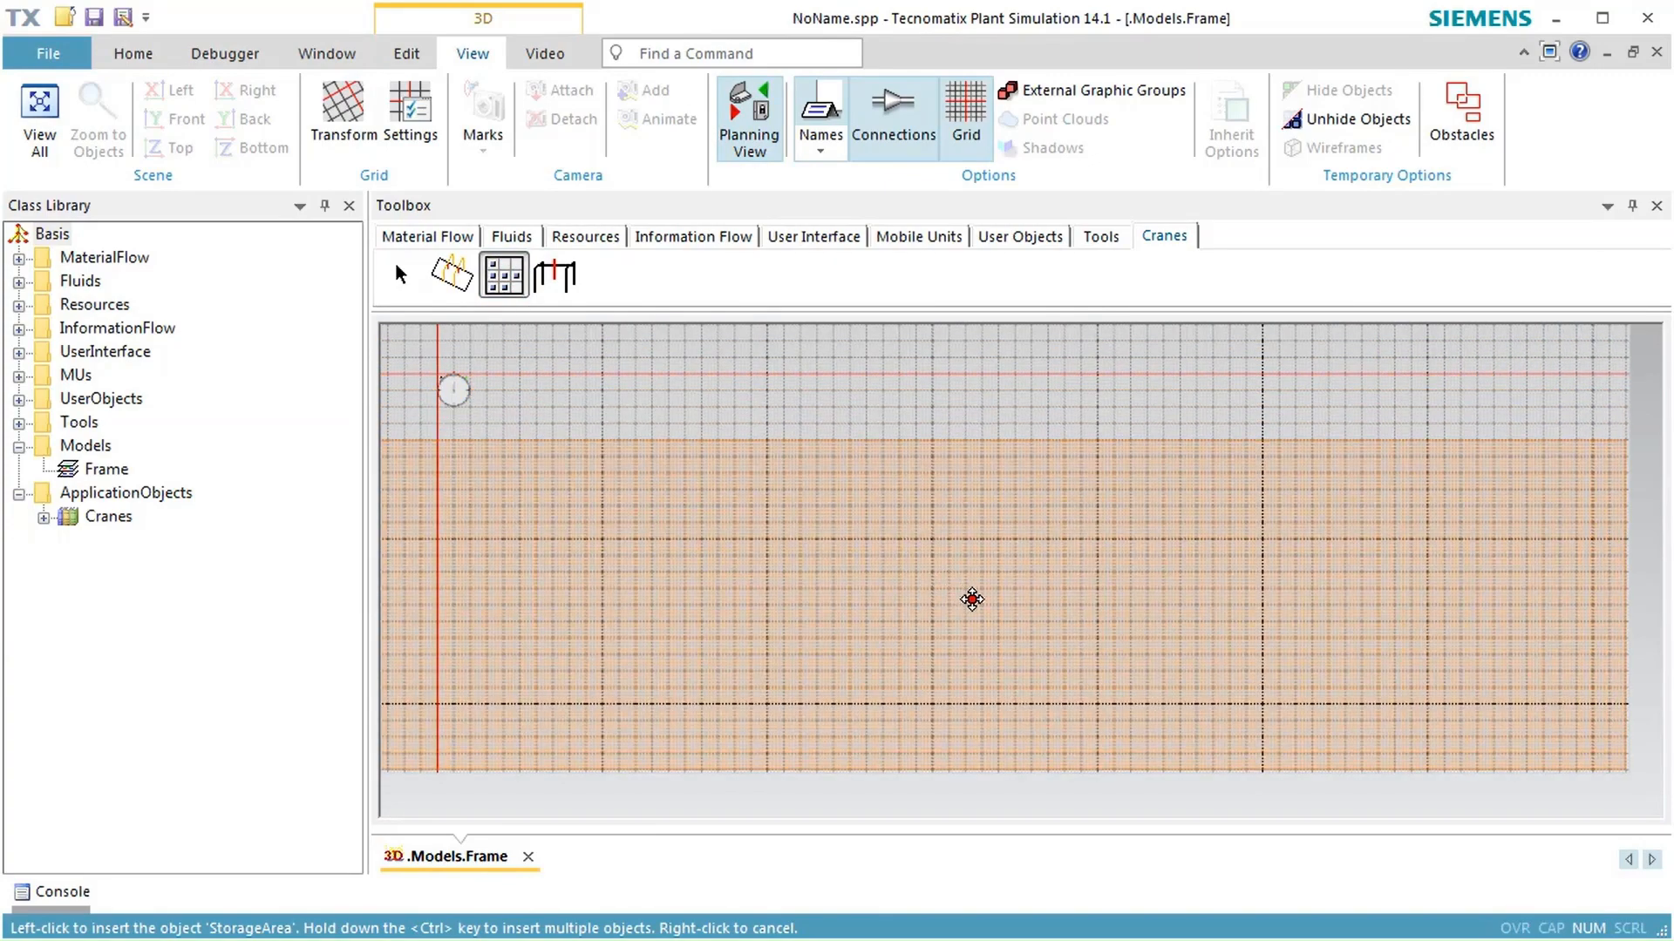
left_click(981, 603)
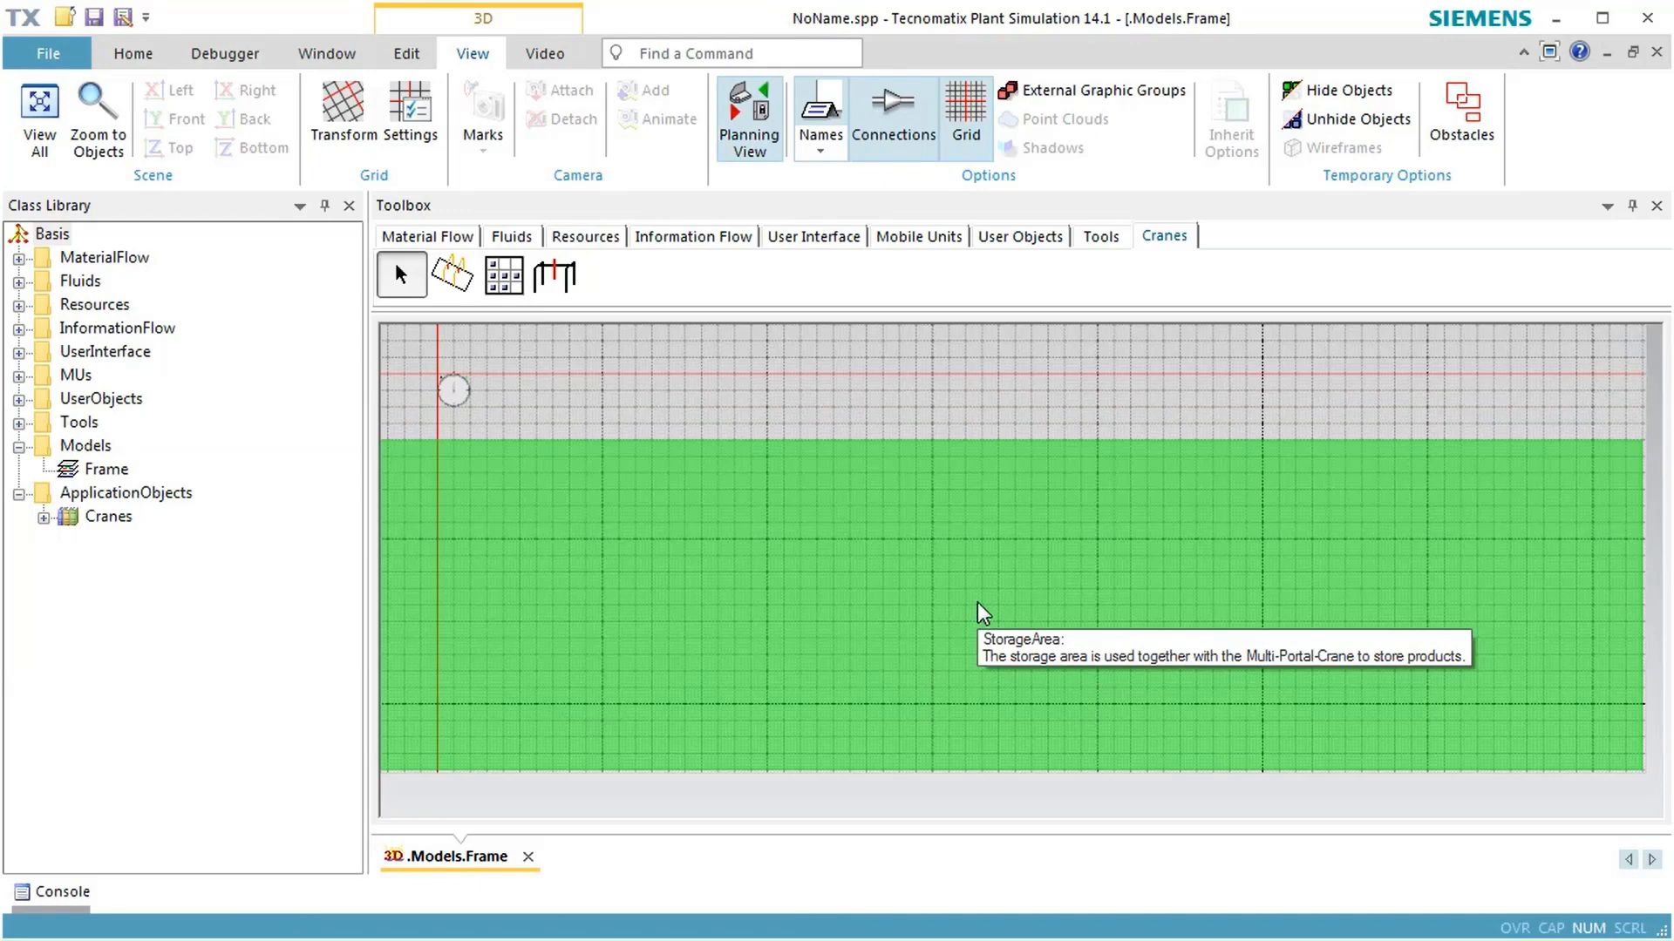
Set the storage area's storage place length to 13 m and its storage place width to 3 m.
double_click(977, 604)
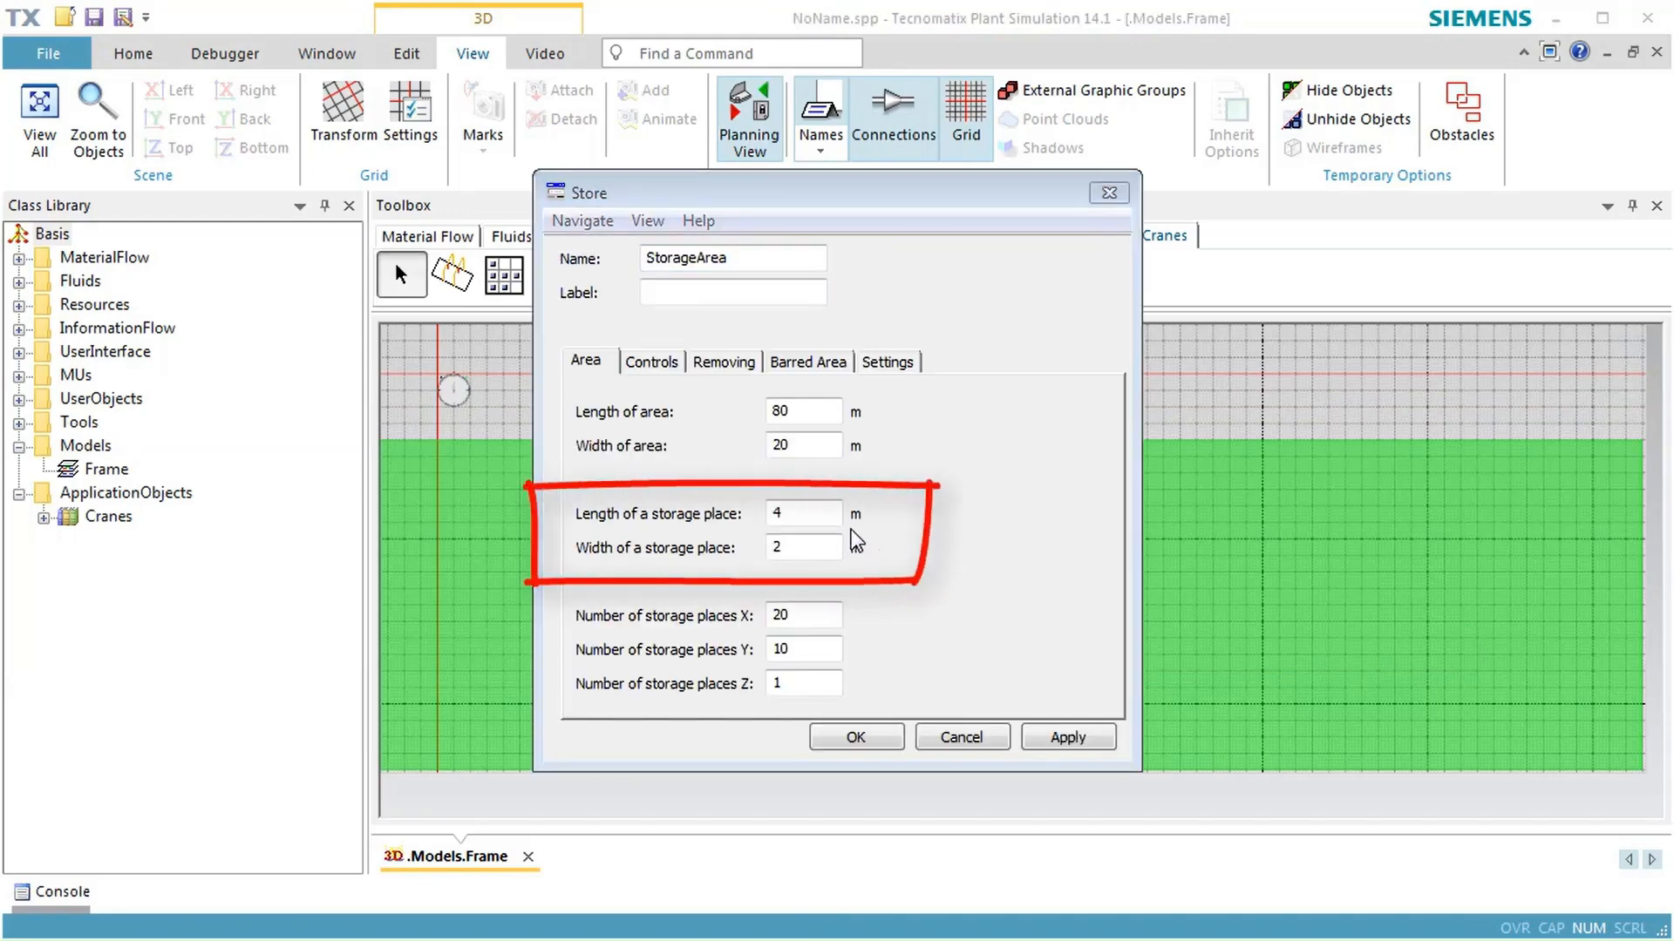
left_click(813, 513)
double_click(813, 513)
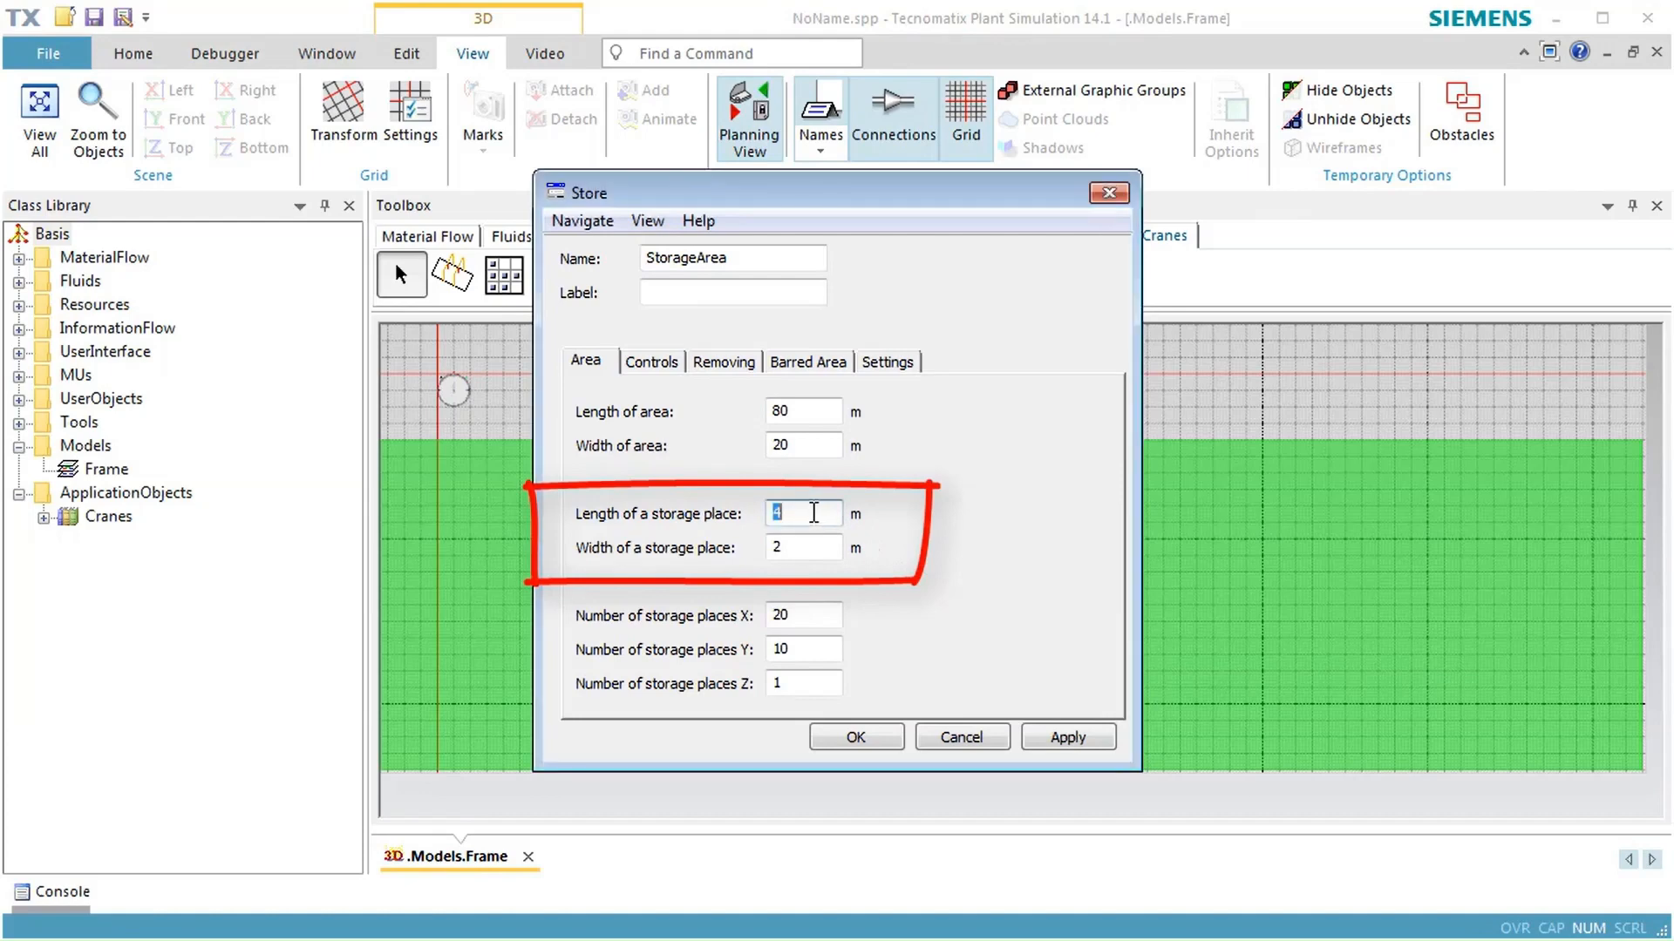
type("13")
left_click(807, 546)
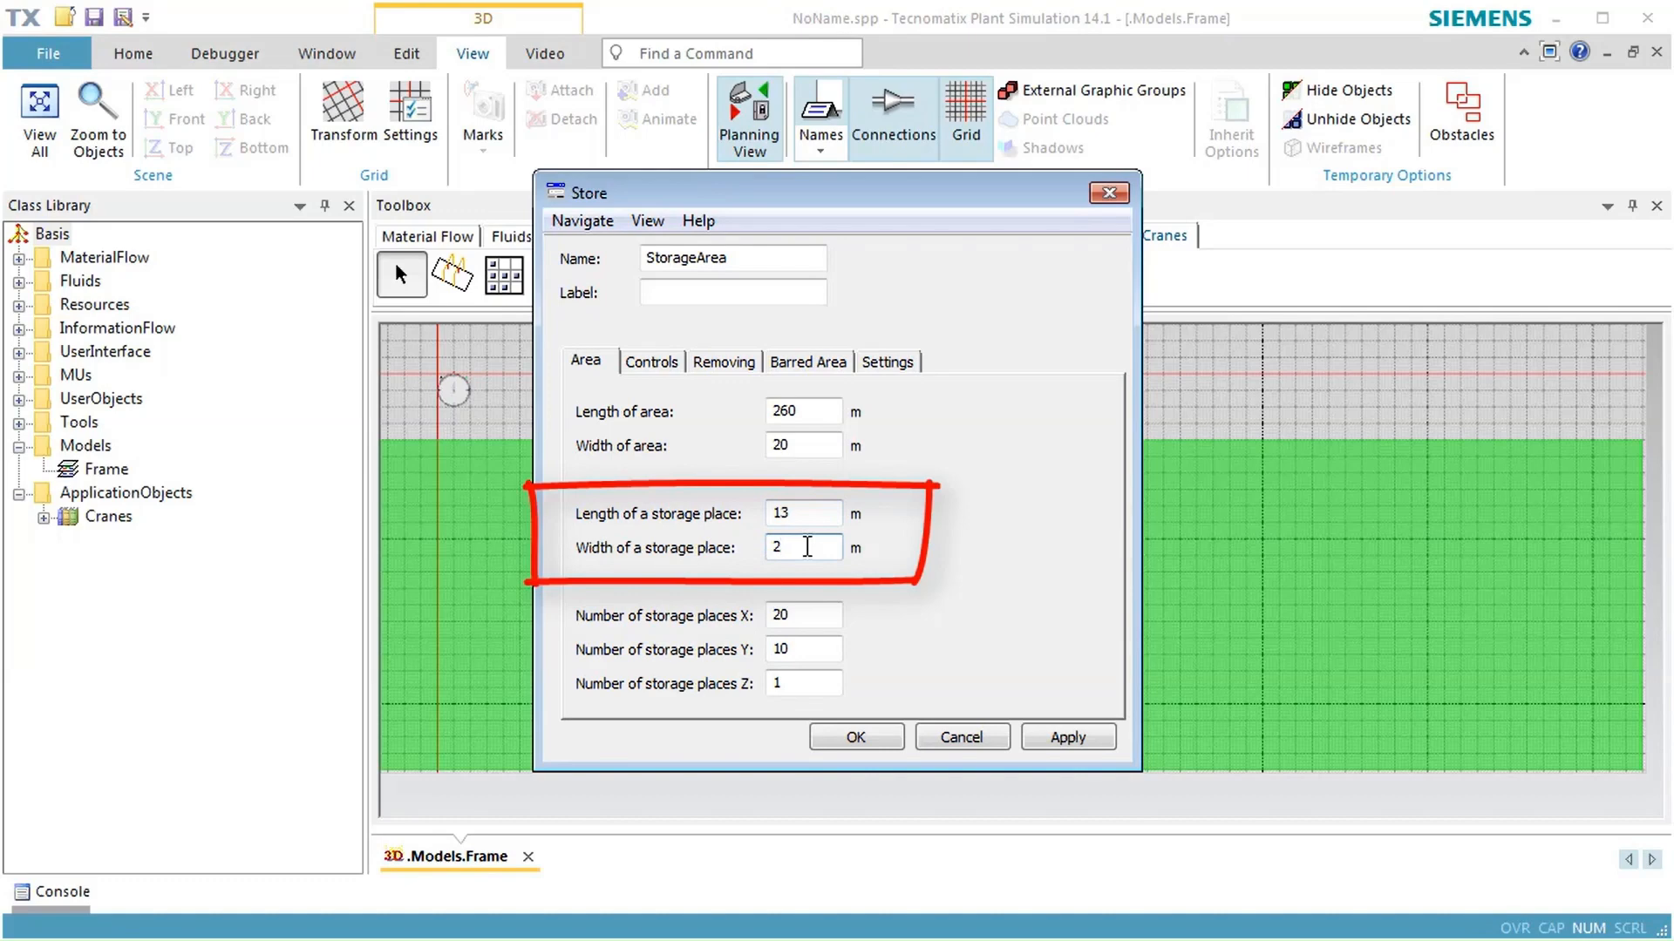
key("BackSpace")
type("3")
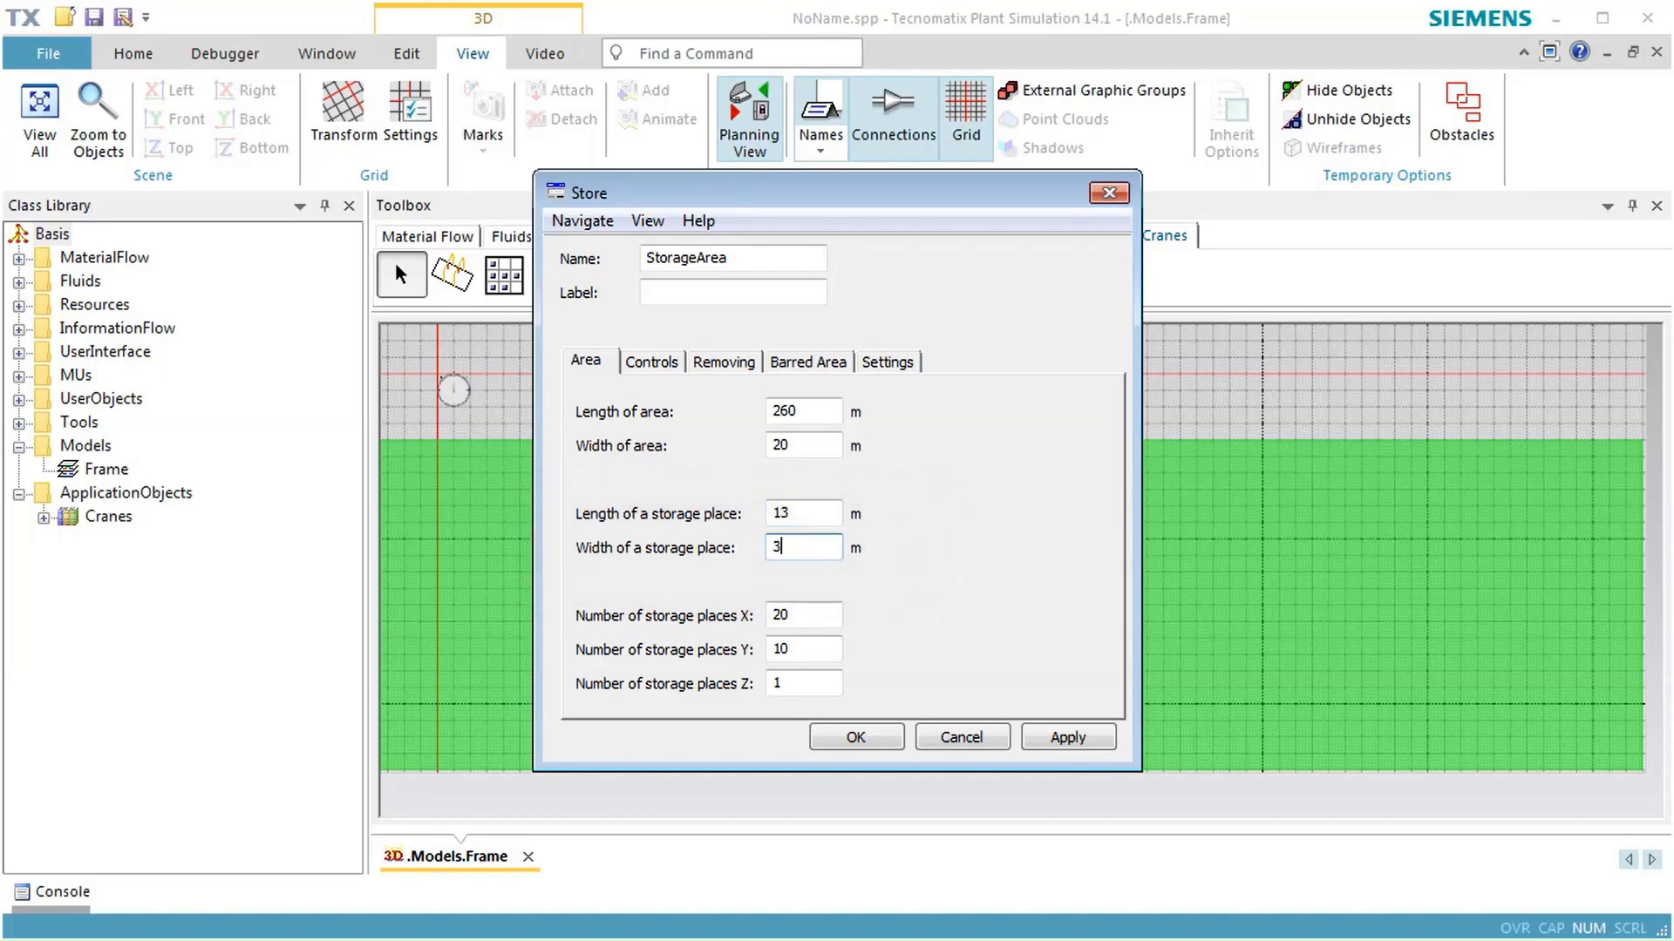
Set the number of storage places to 5 in X, 5 in Y and 3 in Z.
left_click(807, 615)
double_click(808, 618)
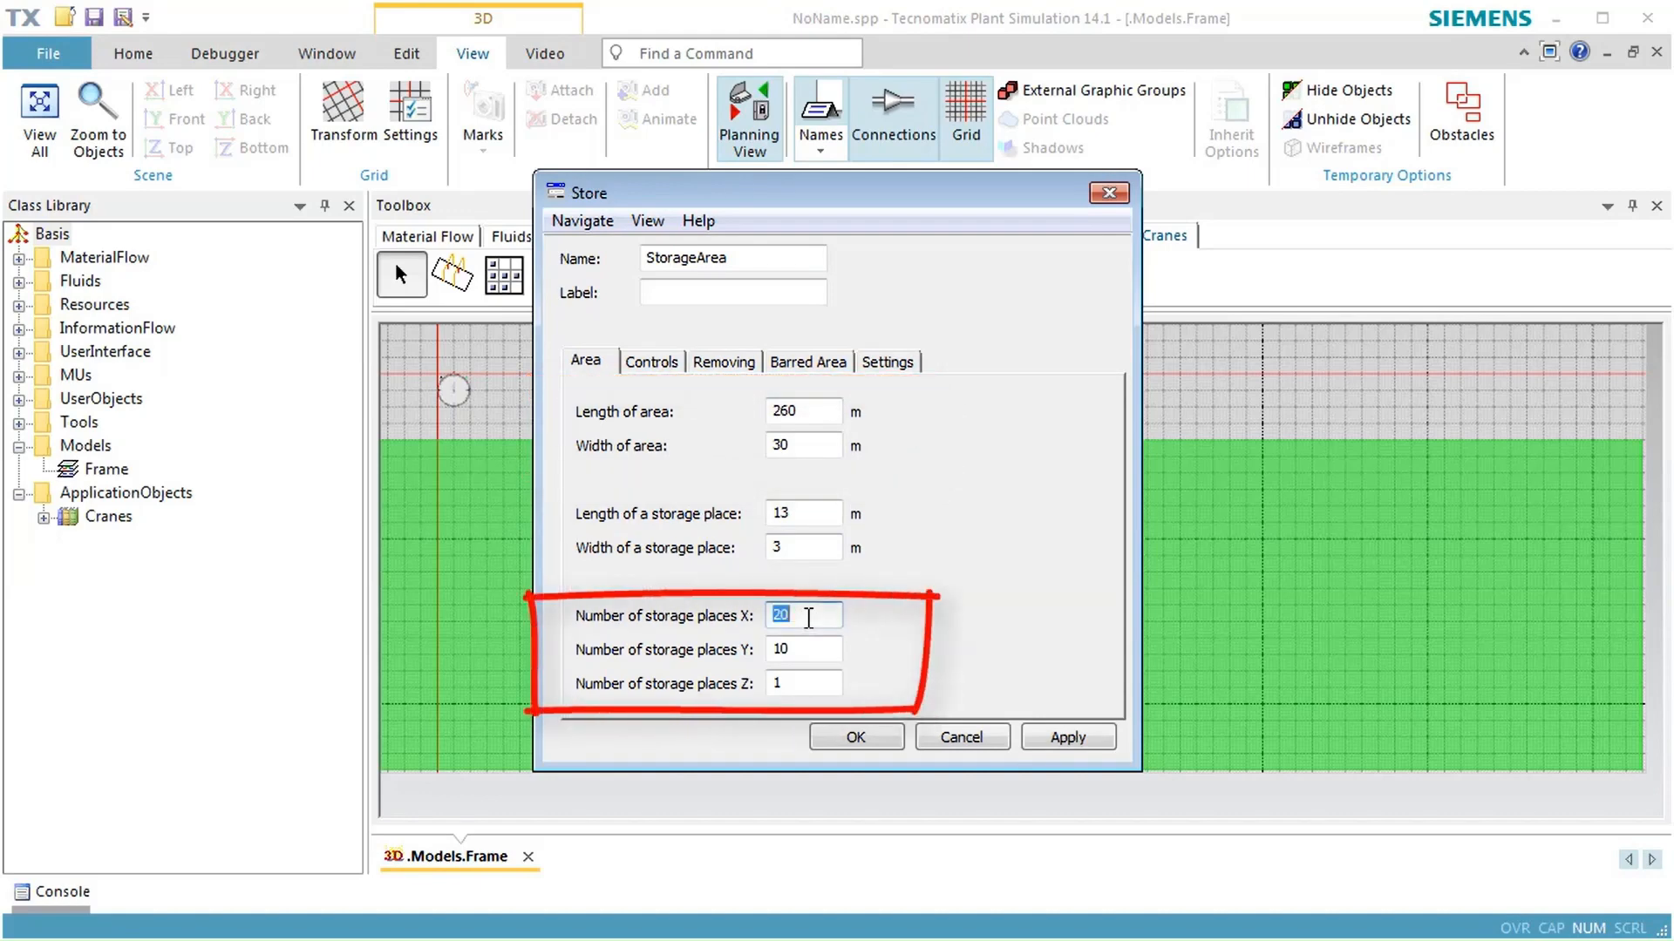
type("5")
double_click(804, 646)
type("5")
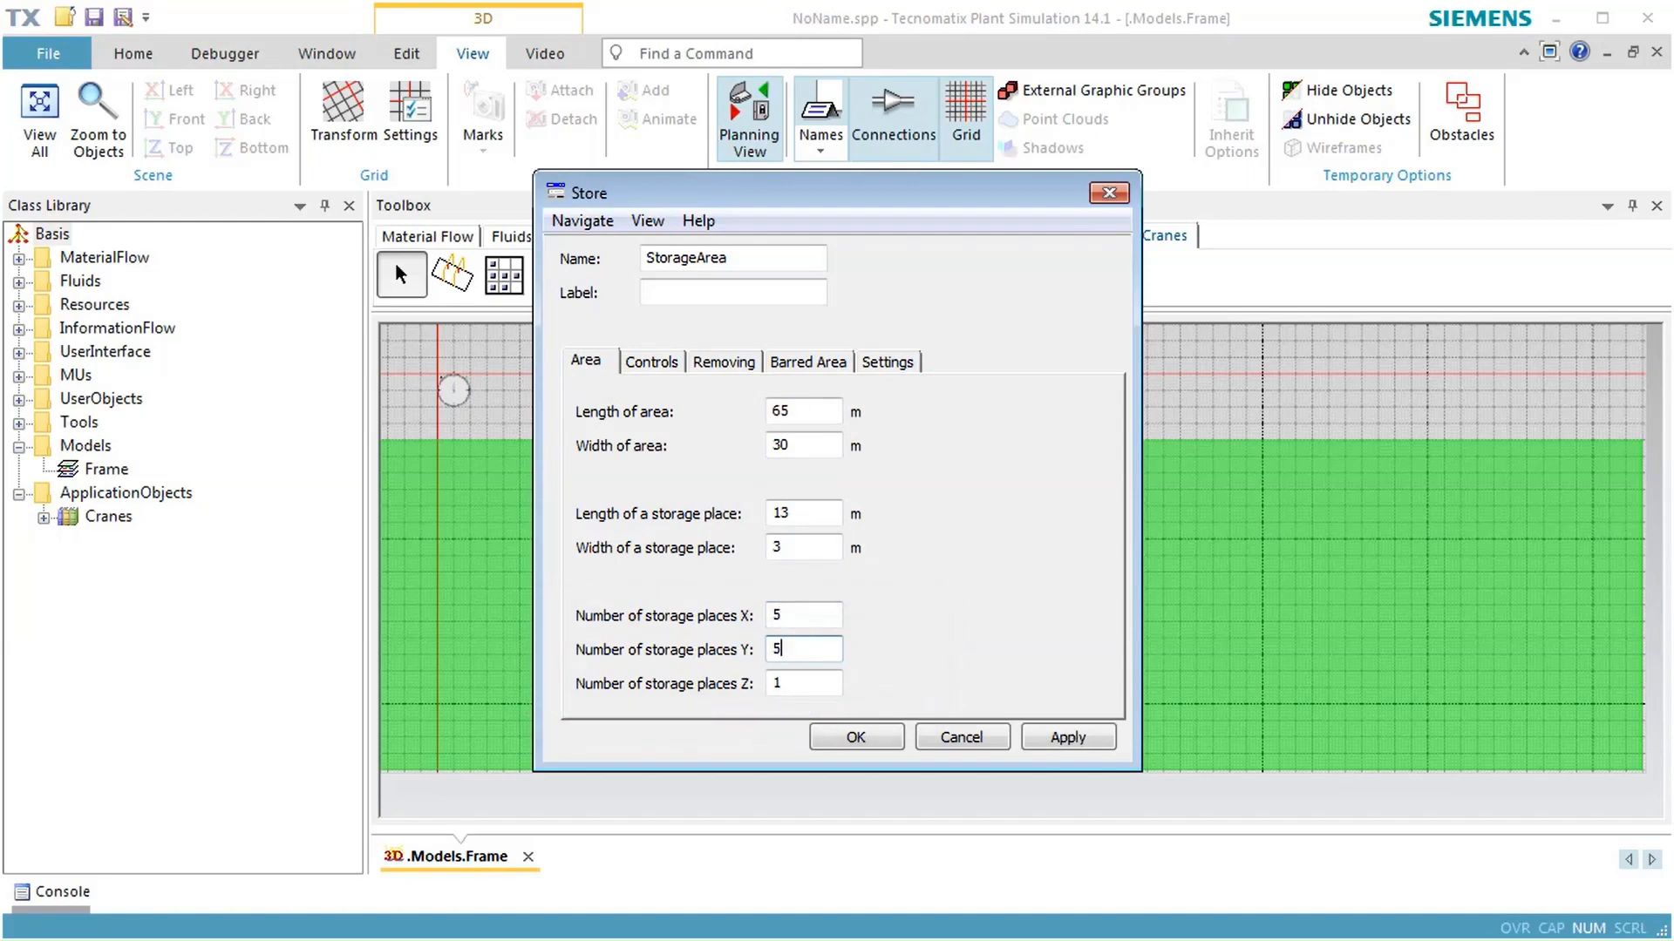
double_click(805, 682)
type("3")
Enable automatic removing for the storage area and accept its settings.
left_click(732, 373)
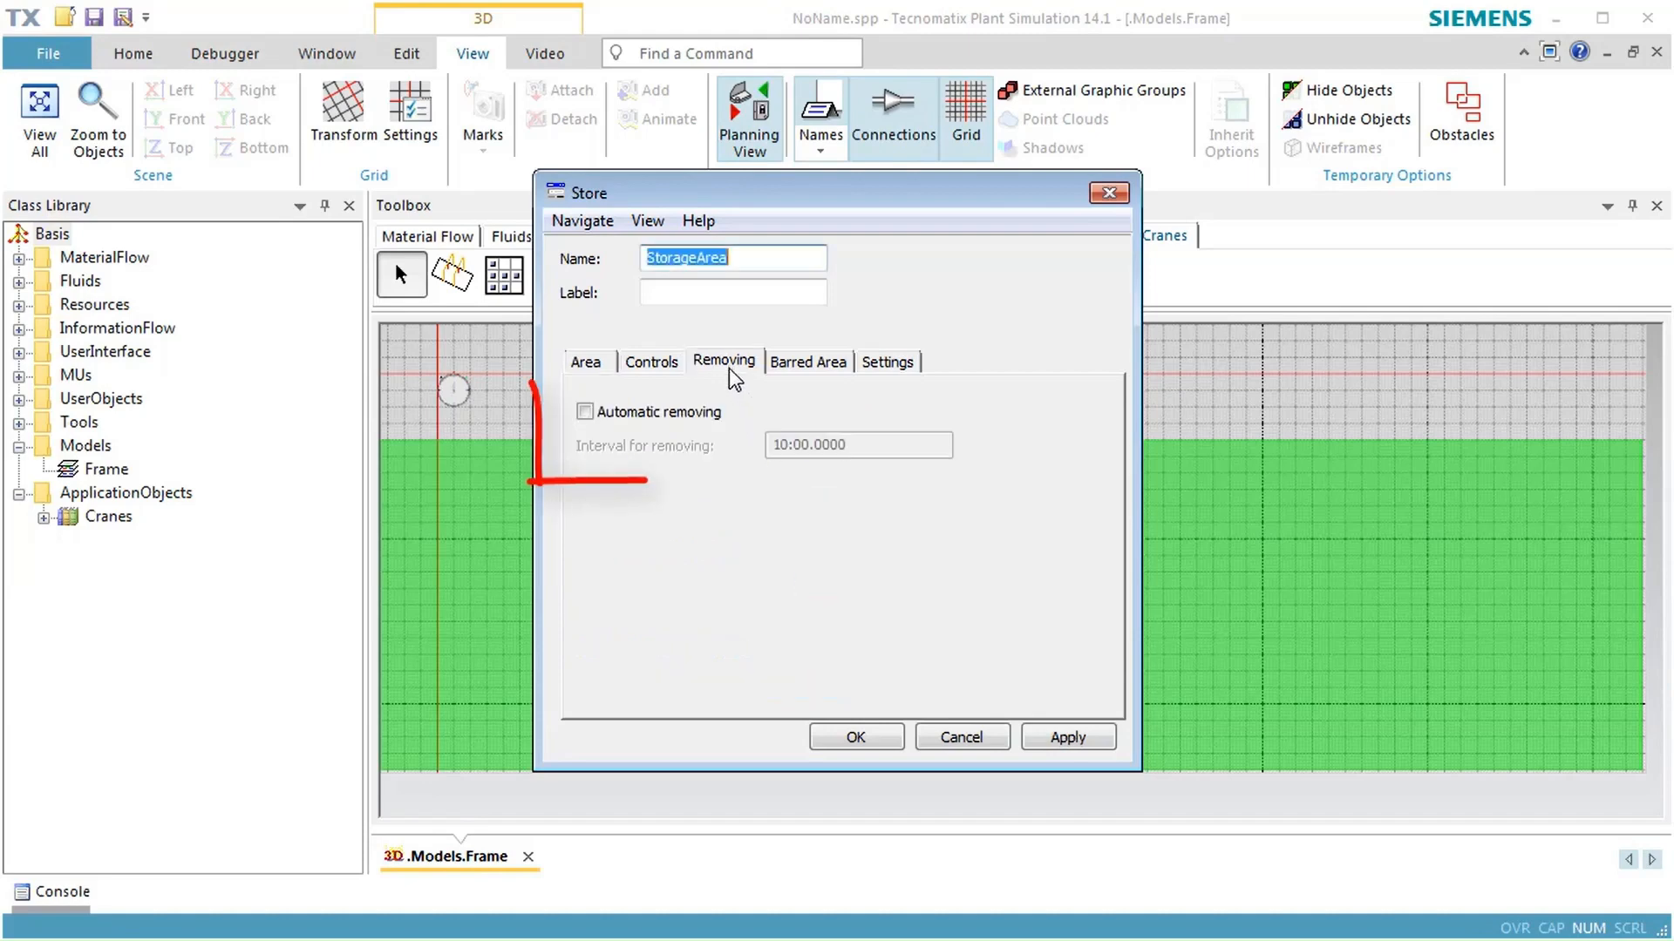
left_click(687, 419)
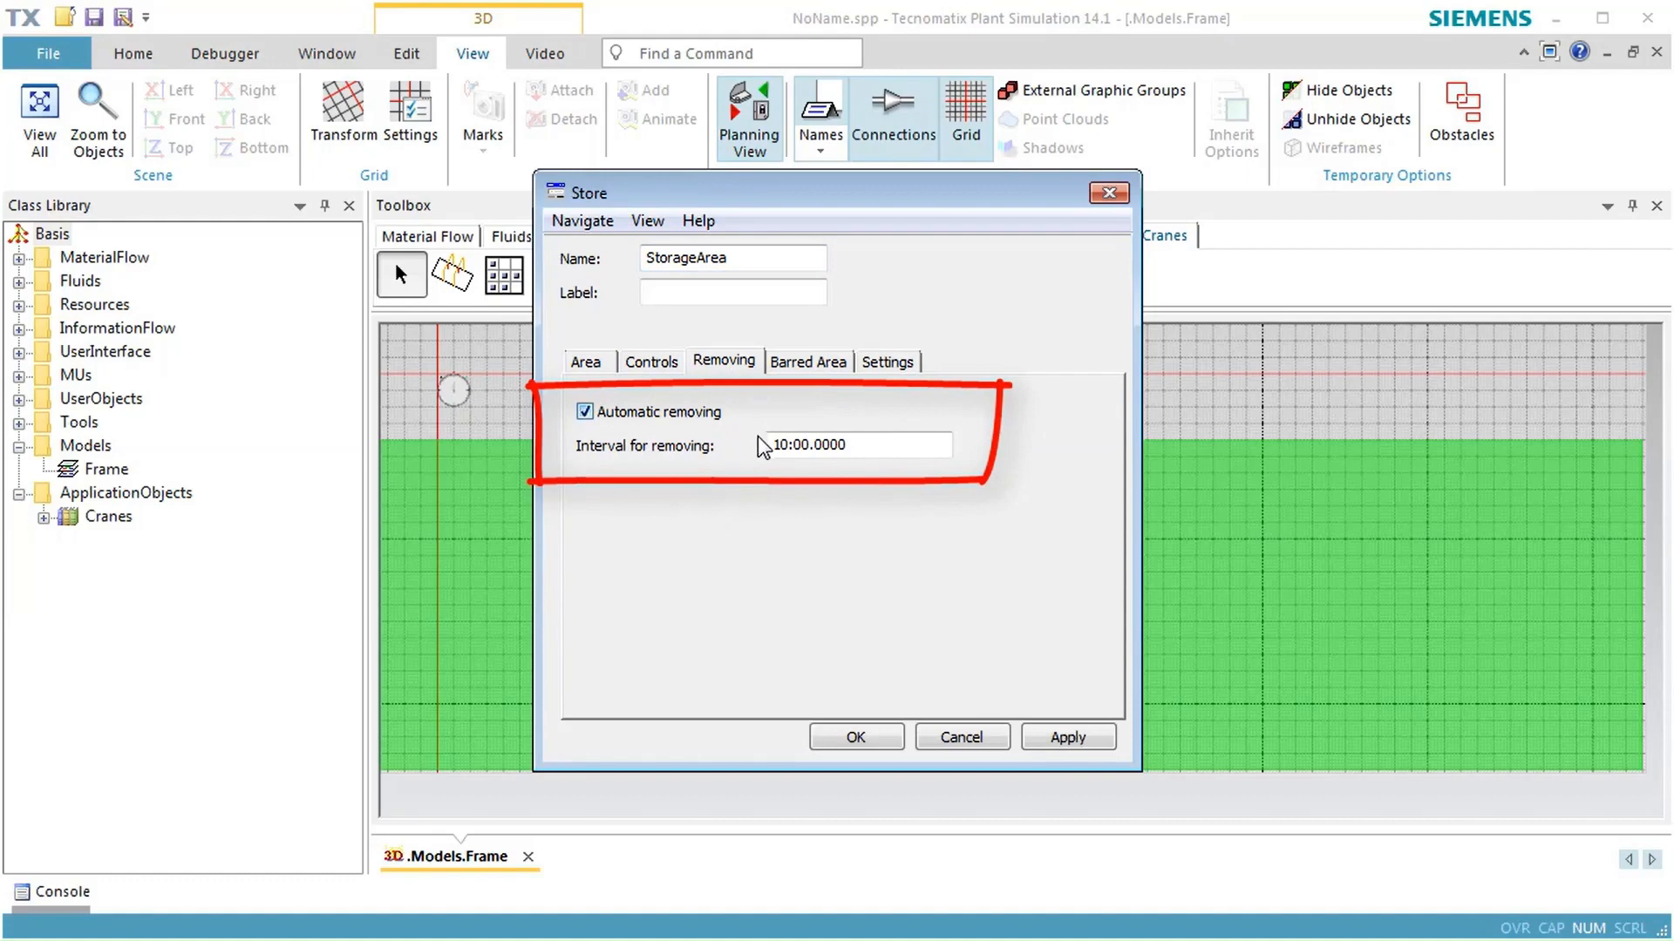
left_click(850, 739)
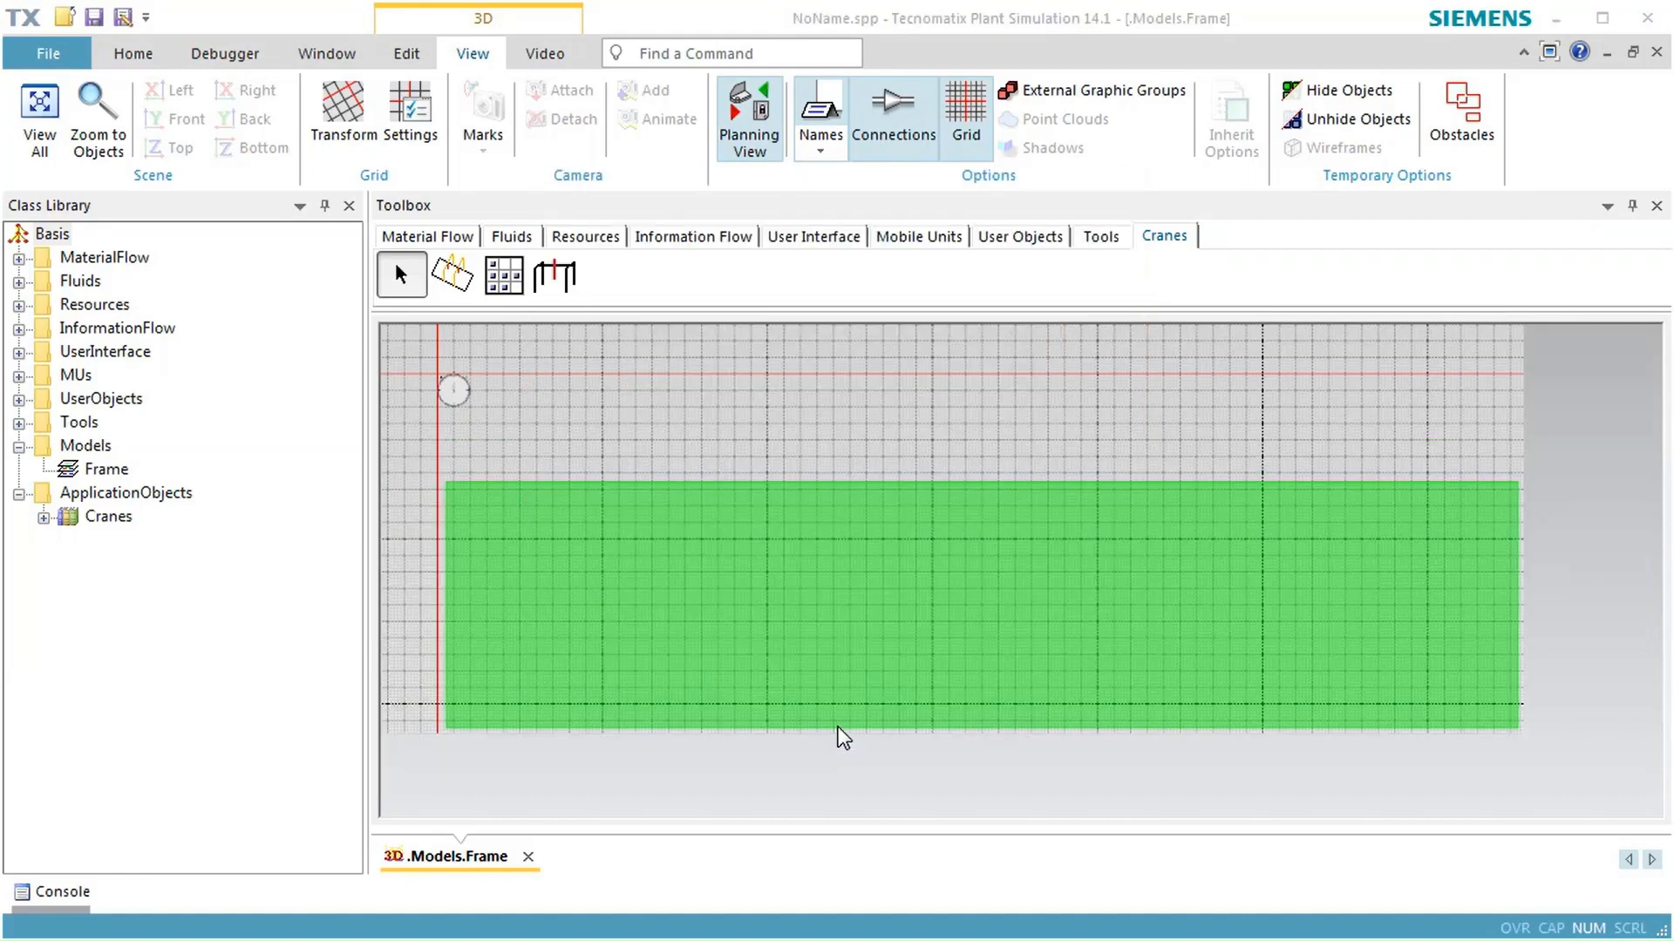
Draw a MultiPortalCrane runway about 69 m long diagonally across the storage area.
left_click(459, 286)
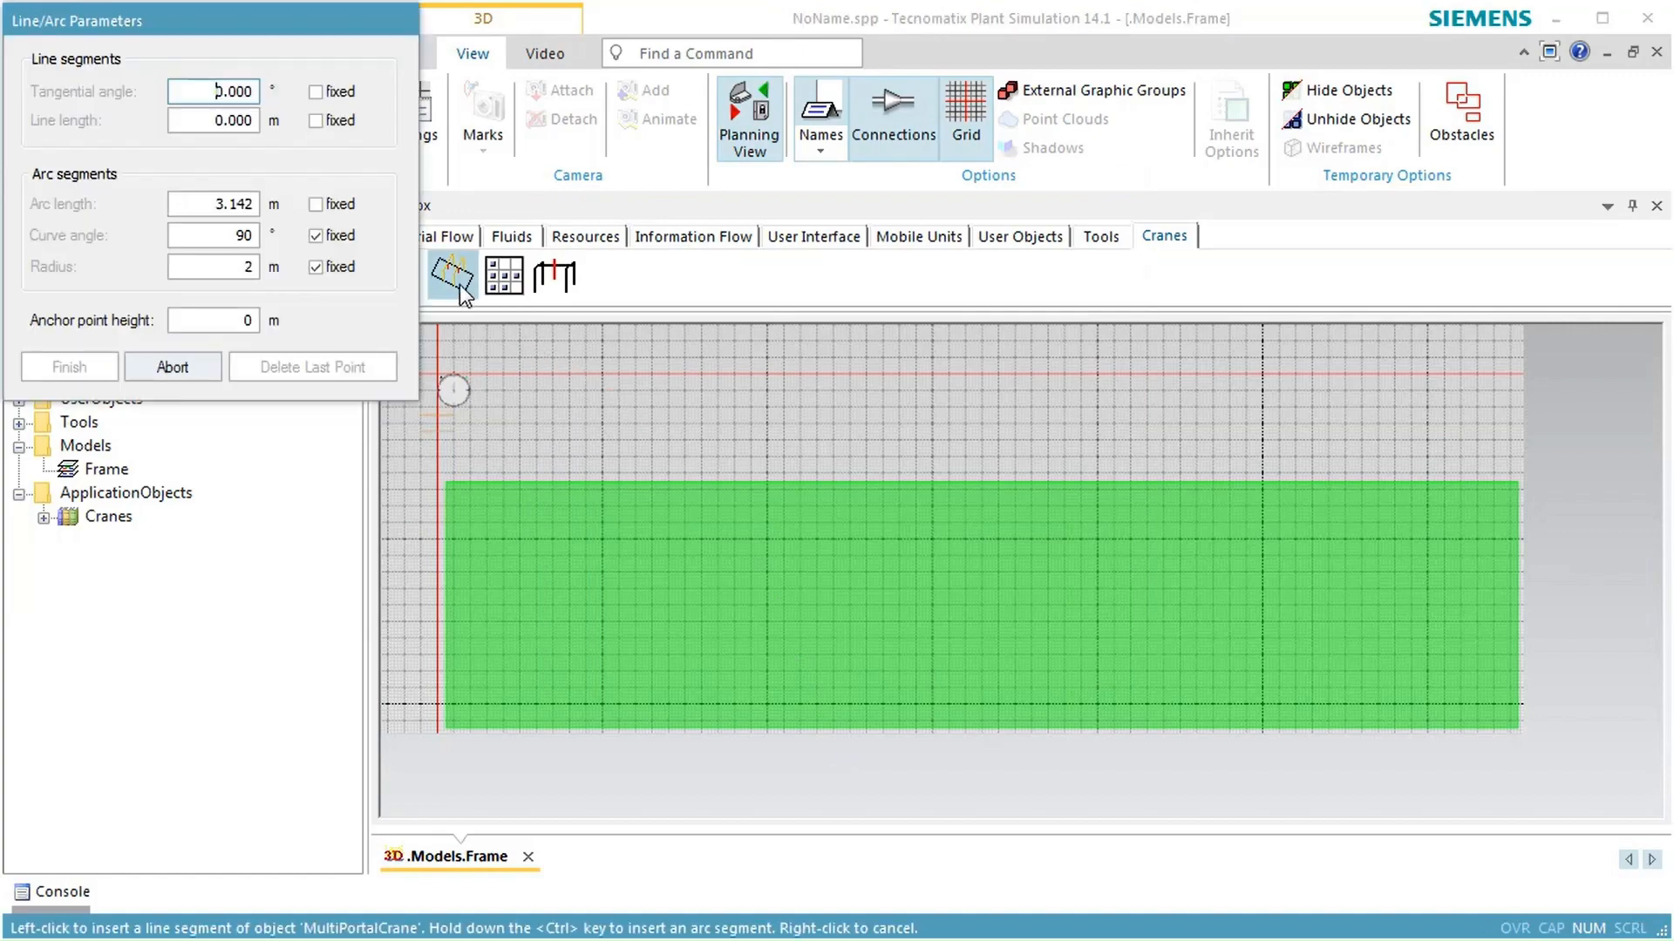
left_click(439, 426)
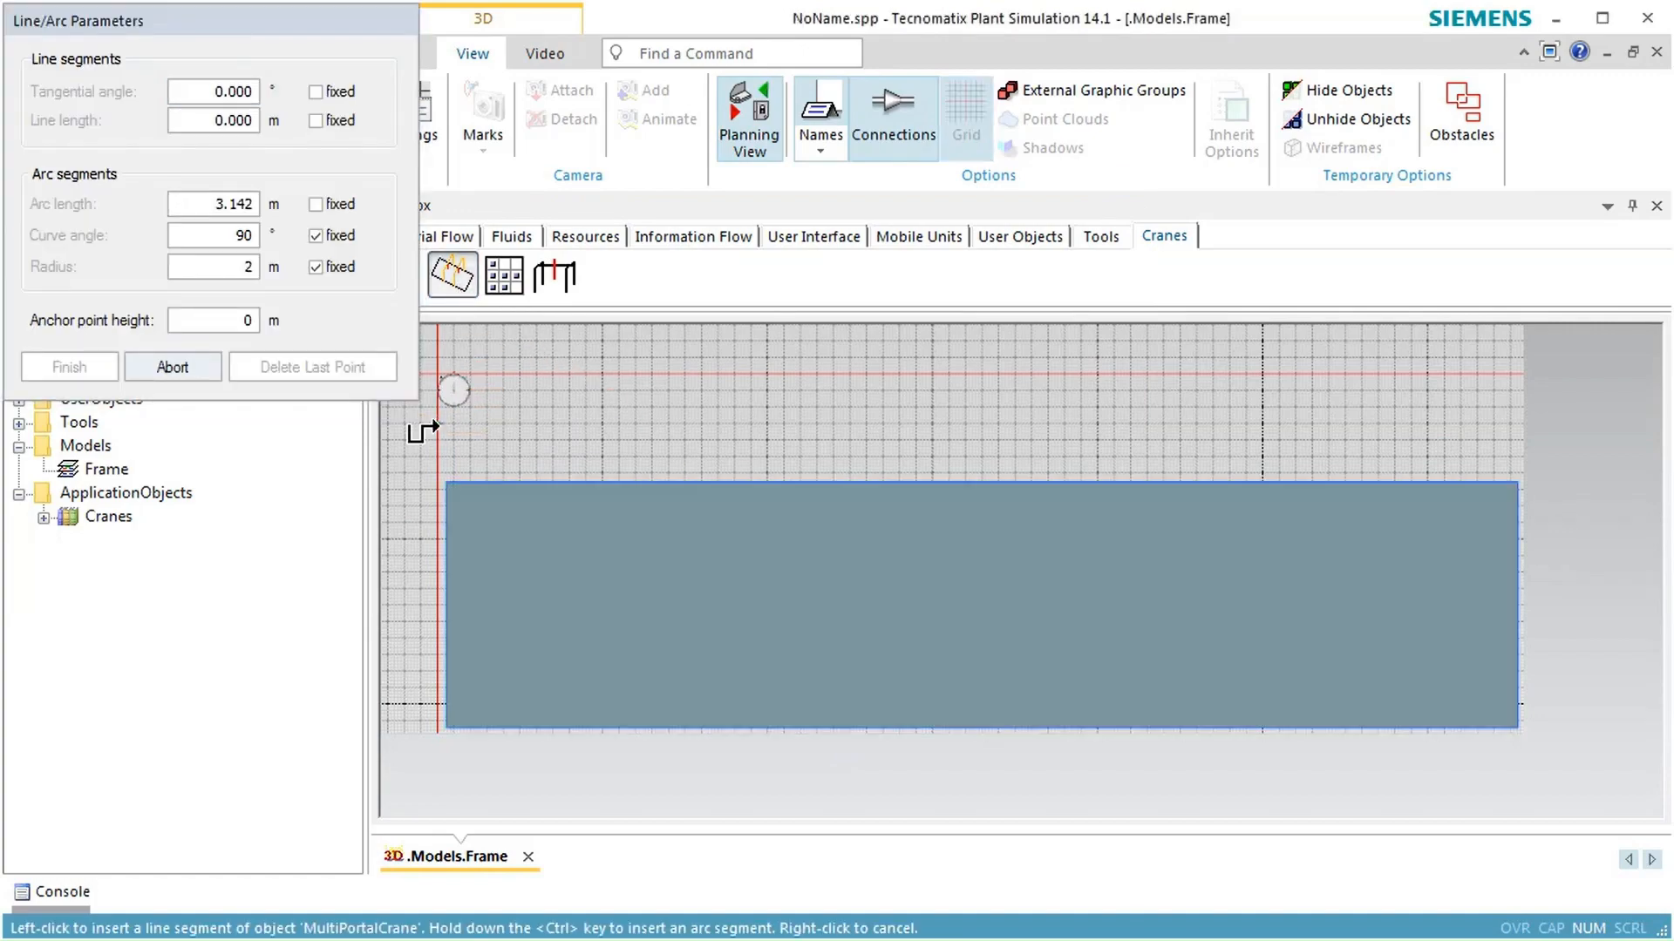
left_click(1488, 815)
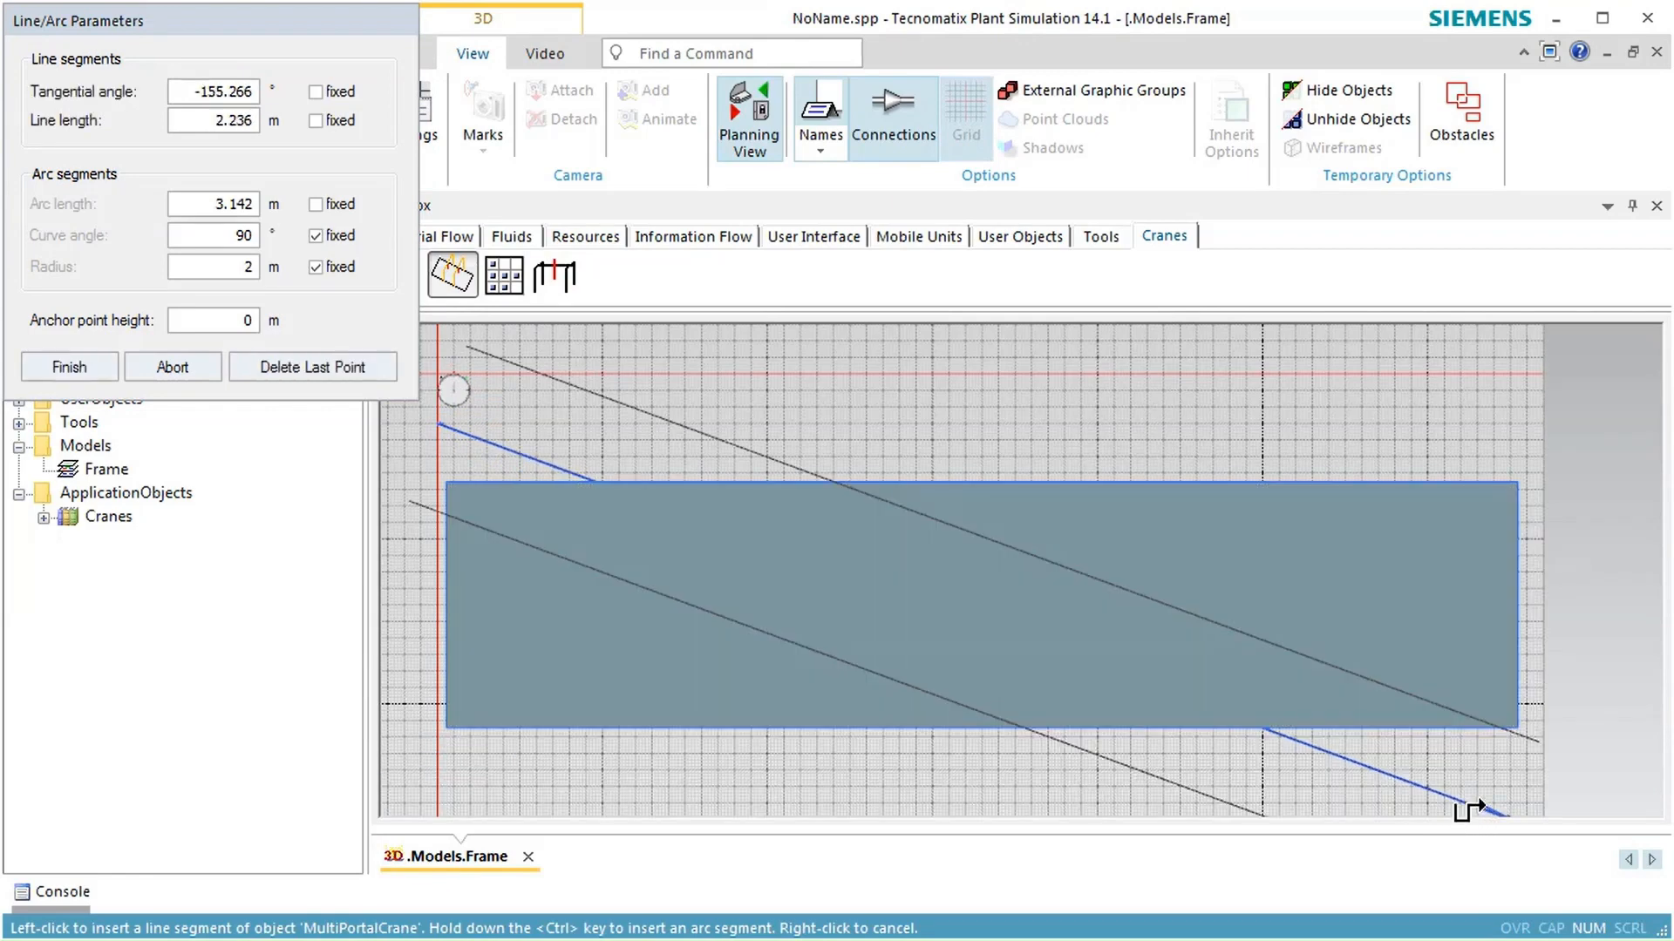
right_click(1477, 806)
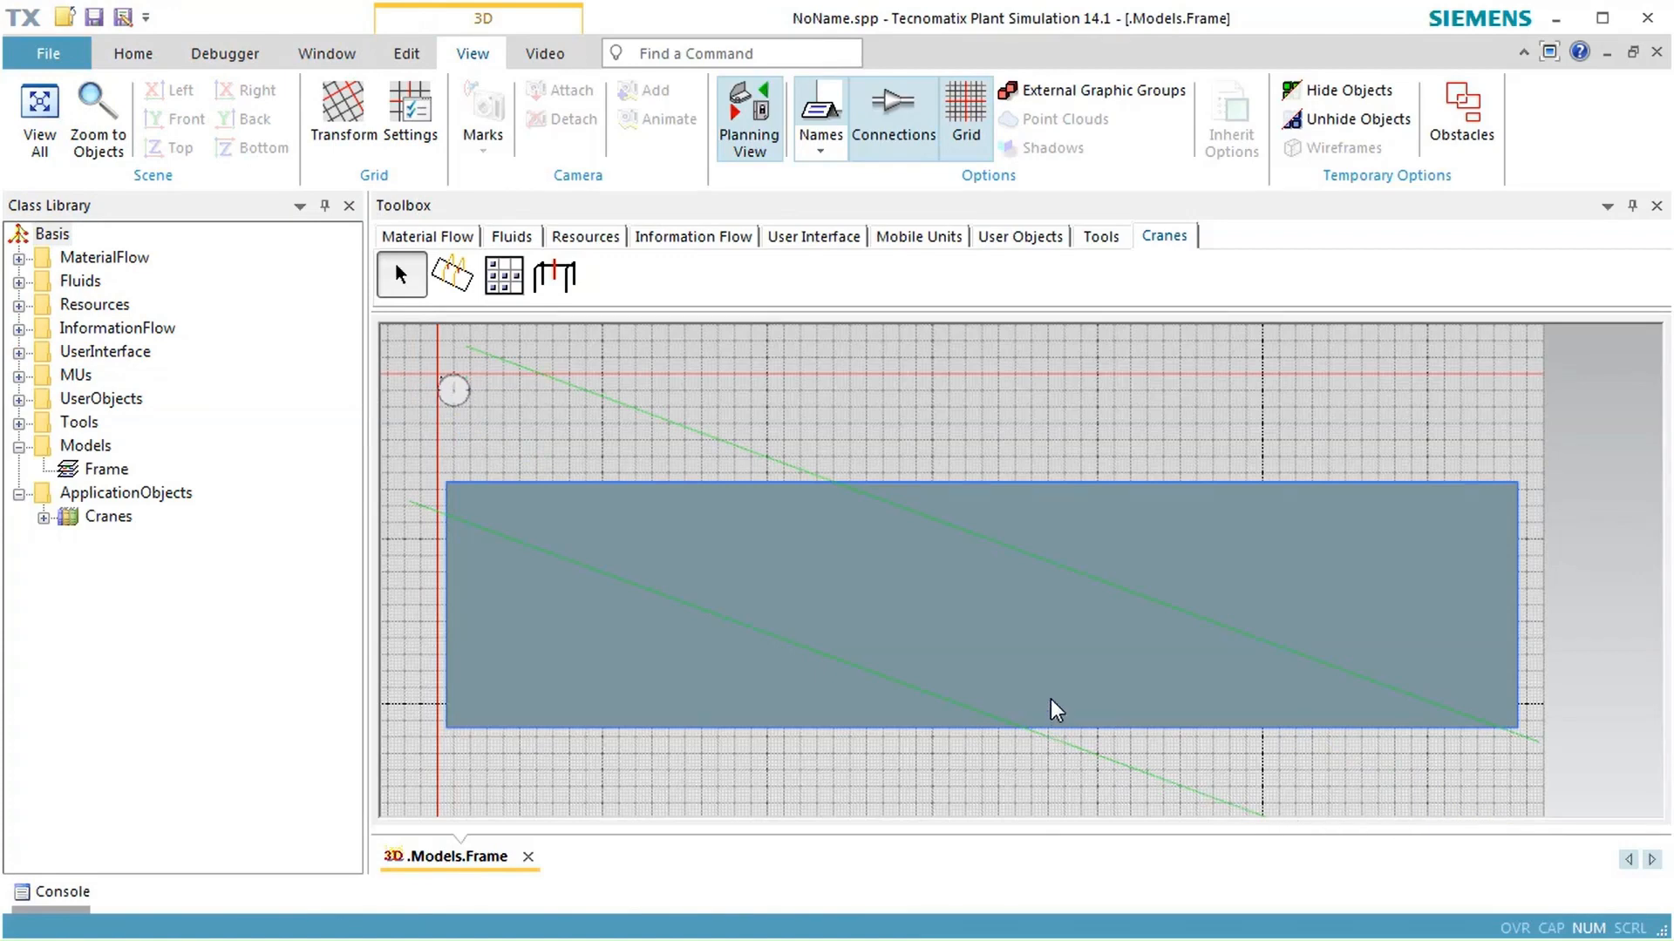
Link the multi-portal crane to the storage area by dropping its runway onto the area.
left_click(1047, 741)
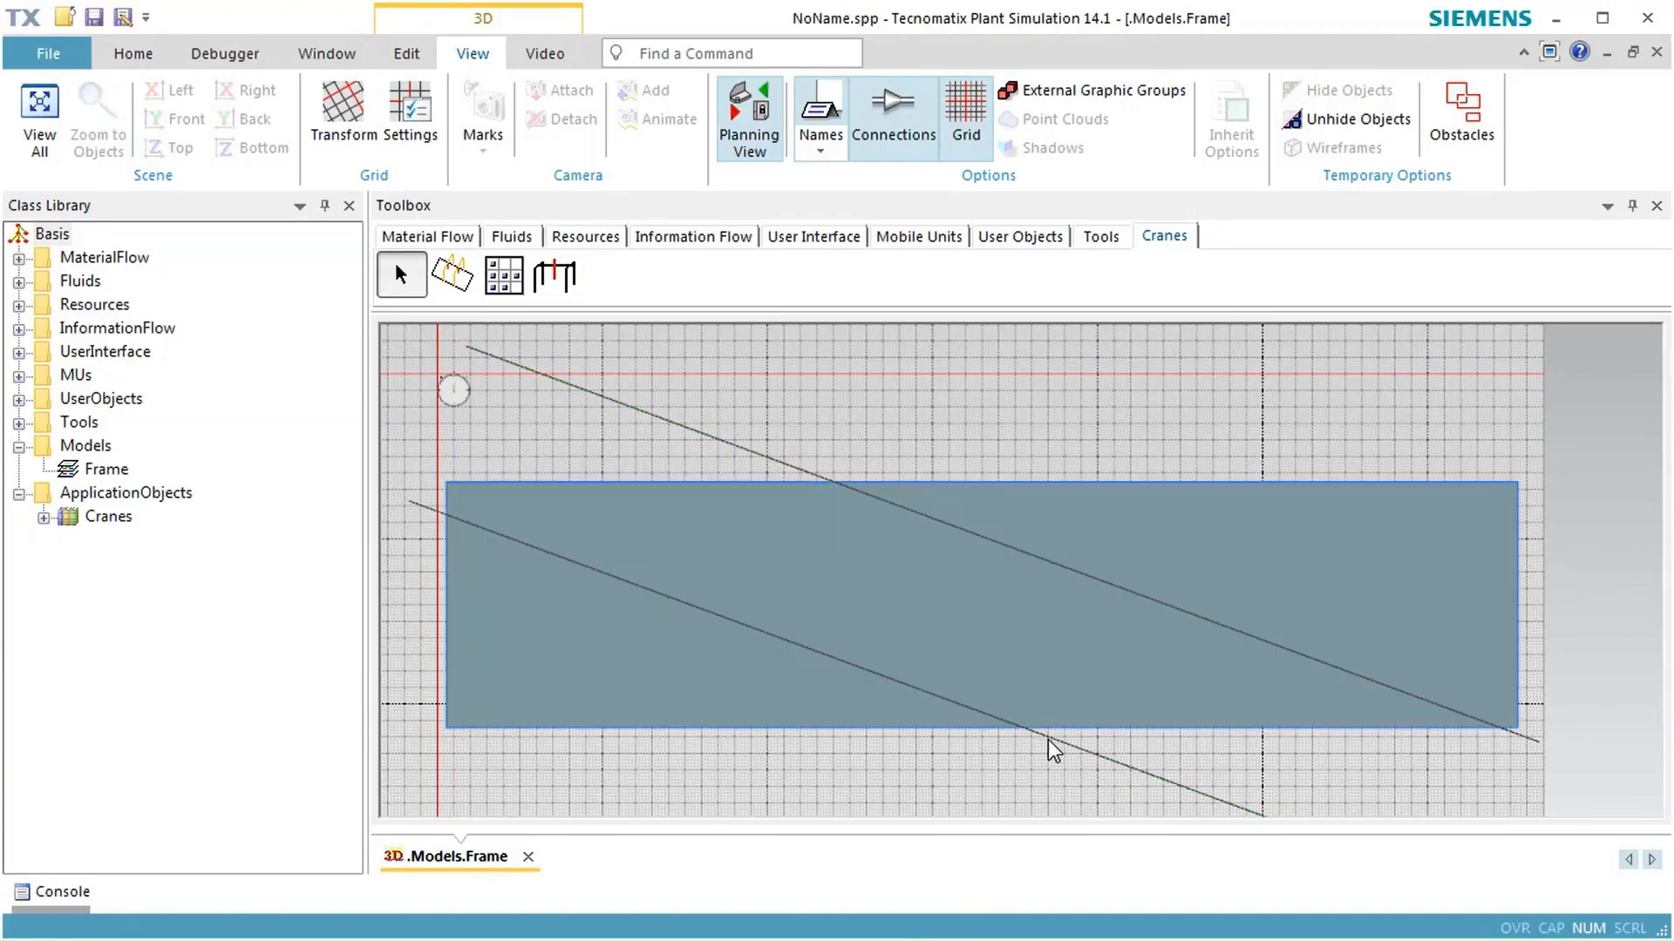
scroll(1048, 739, "down", 3)
scroll(1048, 739, "up", 9)
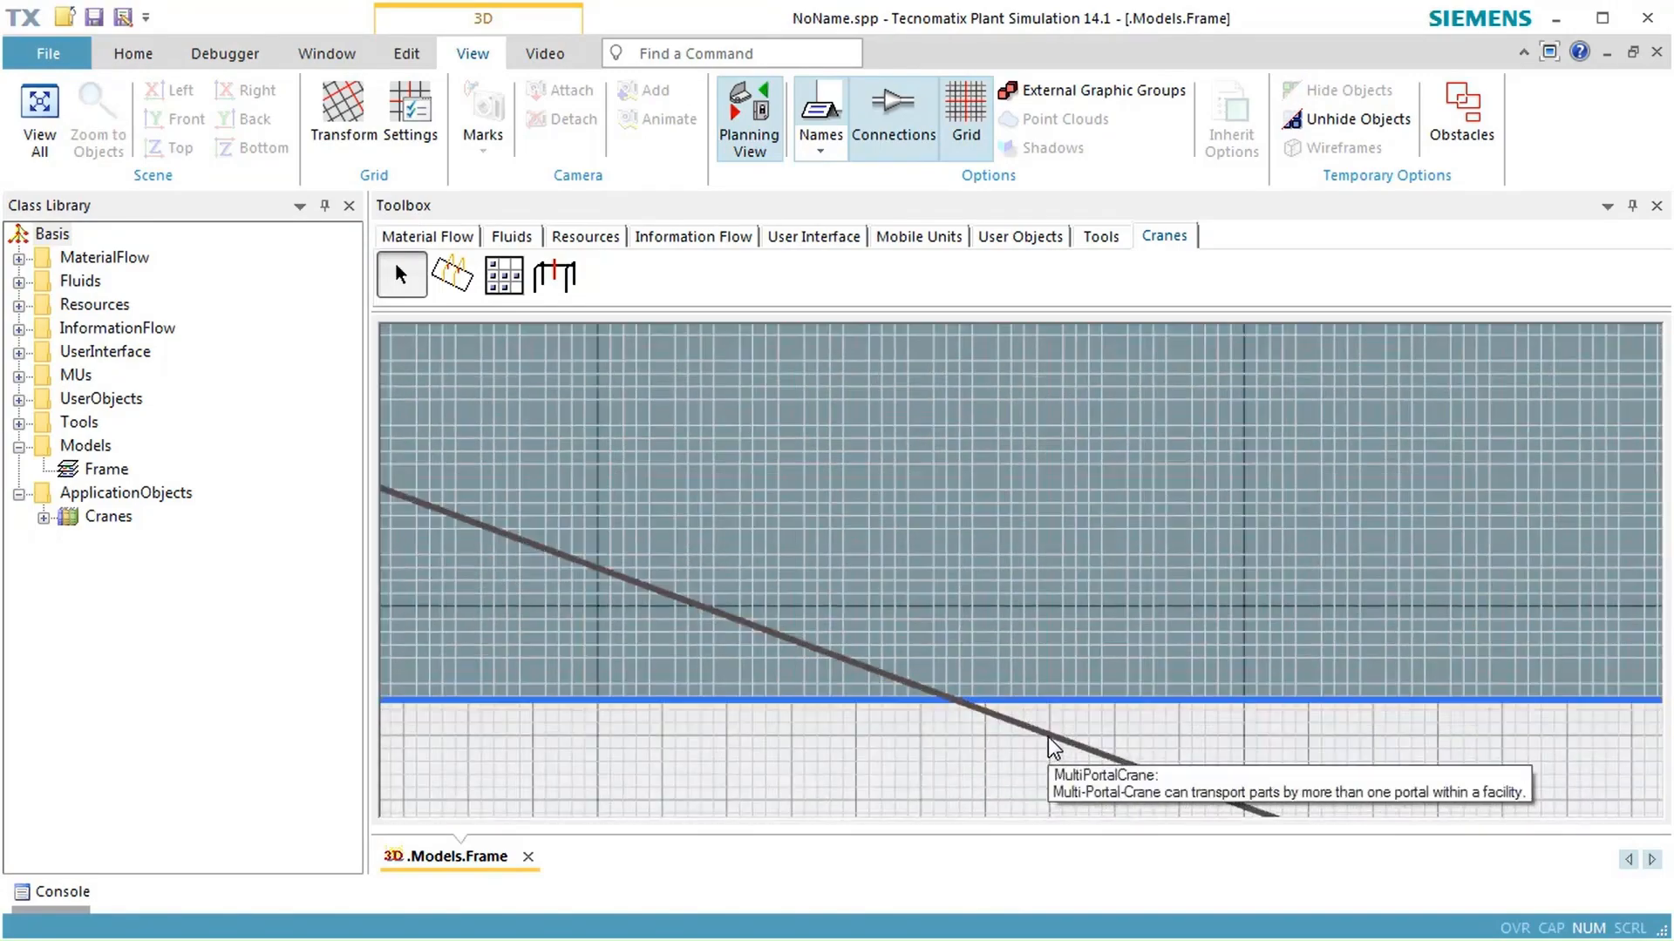
left_click(1048, 735)
left_click_drag(1048, 736, 1054, 642)
scroll(1055, 647, "down", 3)
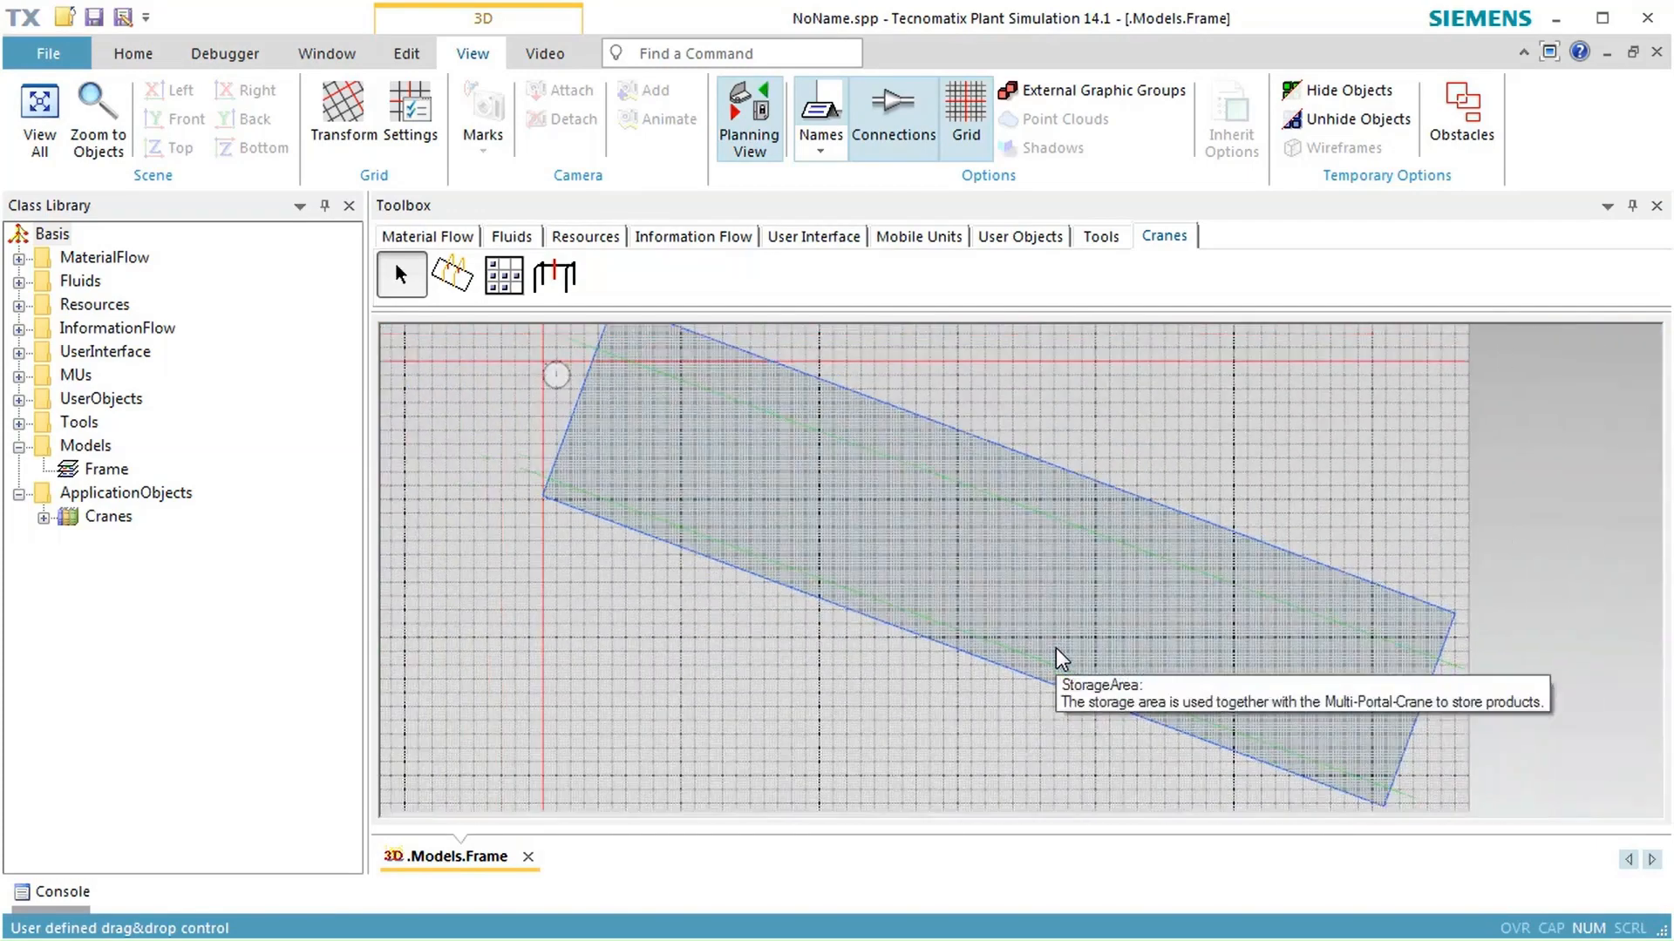
Set the multi-portal crane's runway length to 130 m and its runway width to 18 m.
scroll(1054, 647, "down", 2)
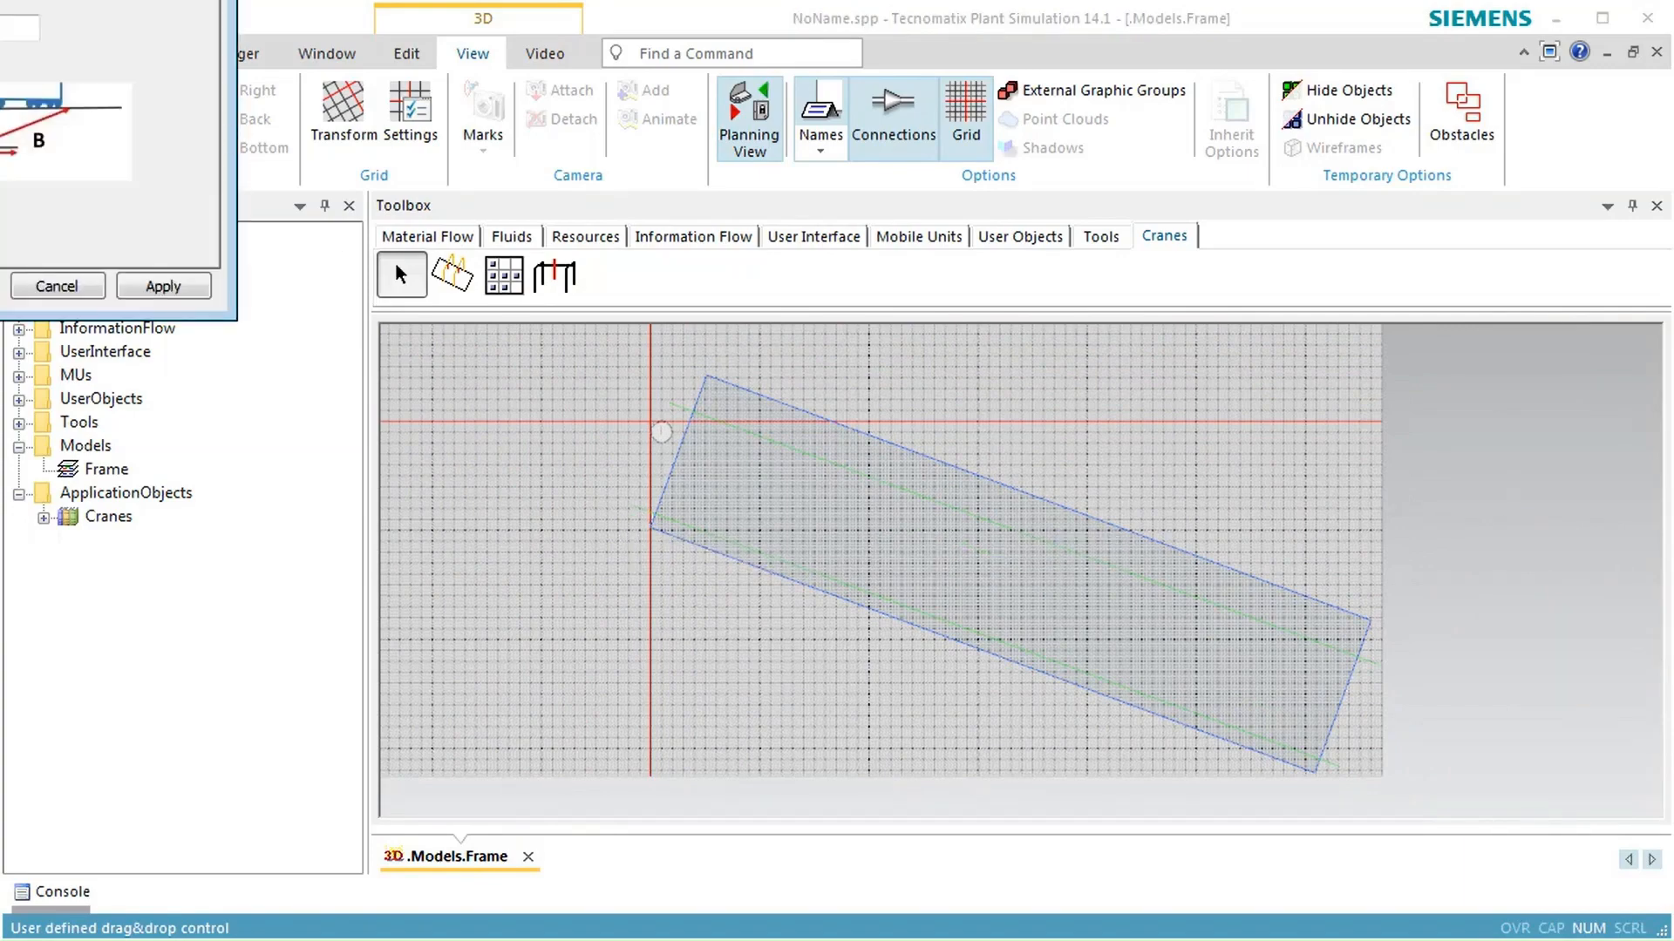
left_click_drag(299, 30, 359, 75)
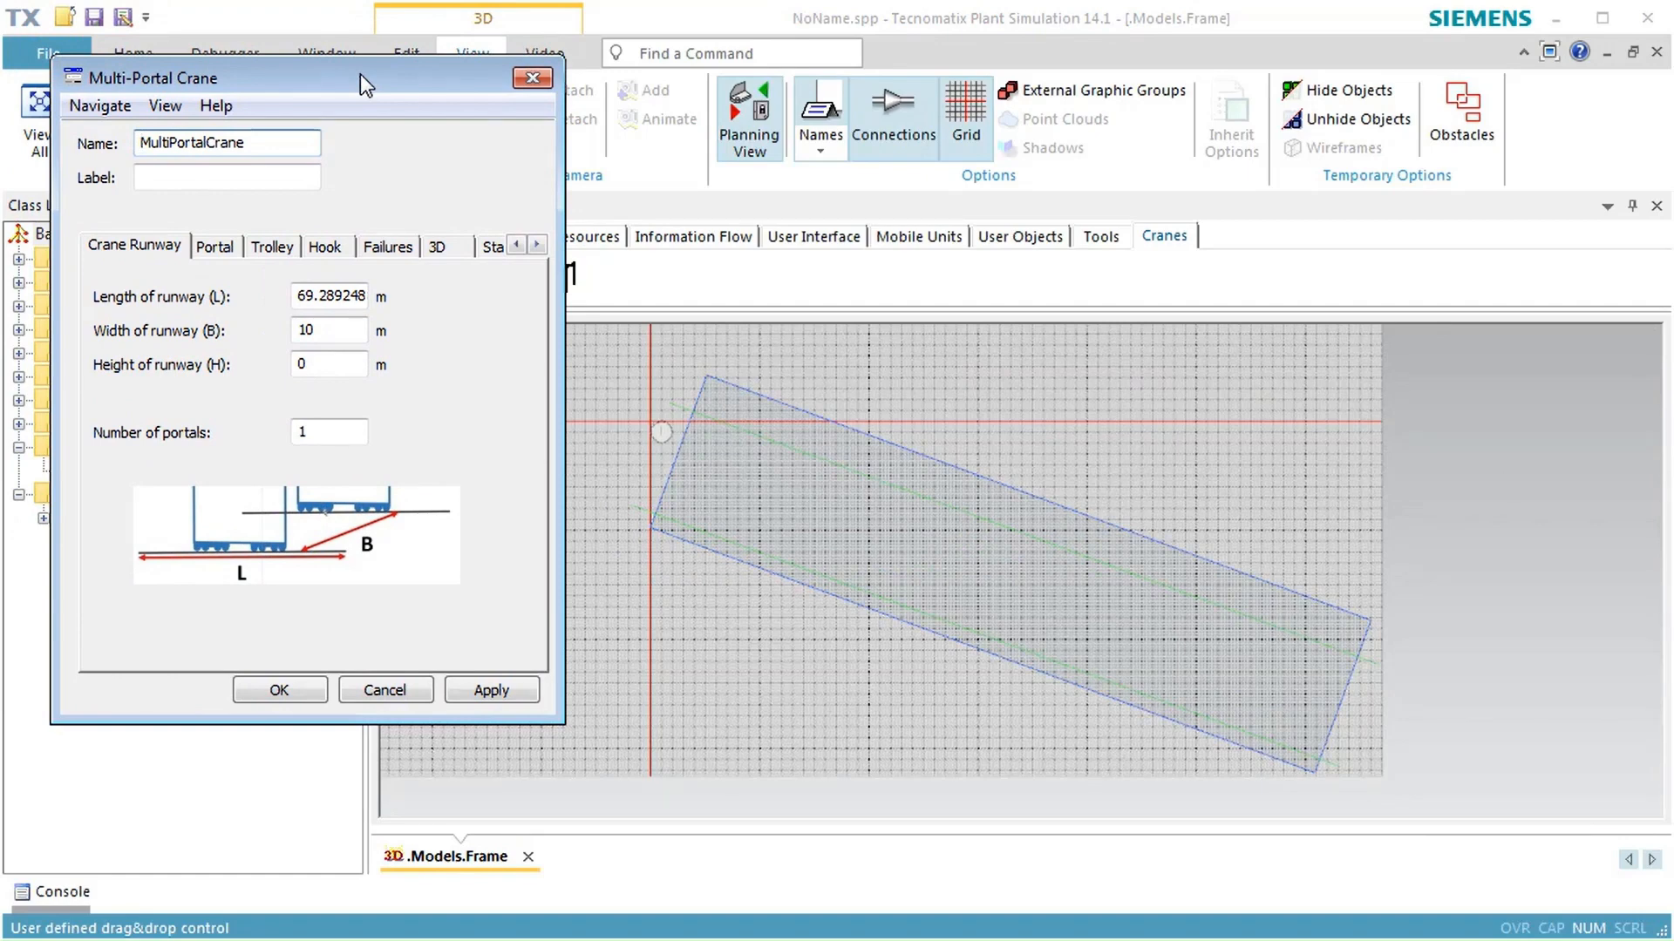
double_click(351, 297)
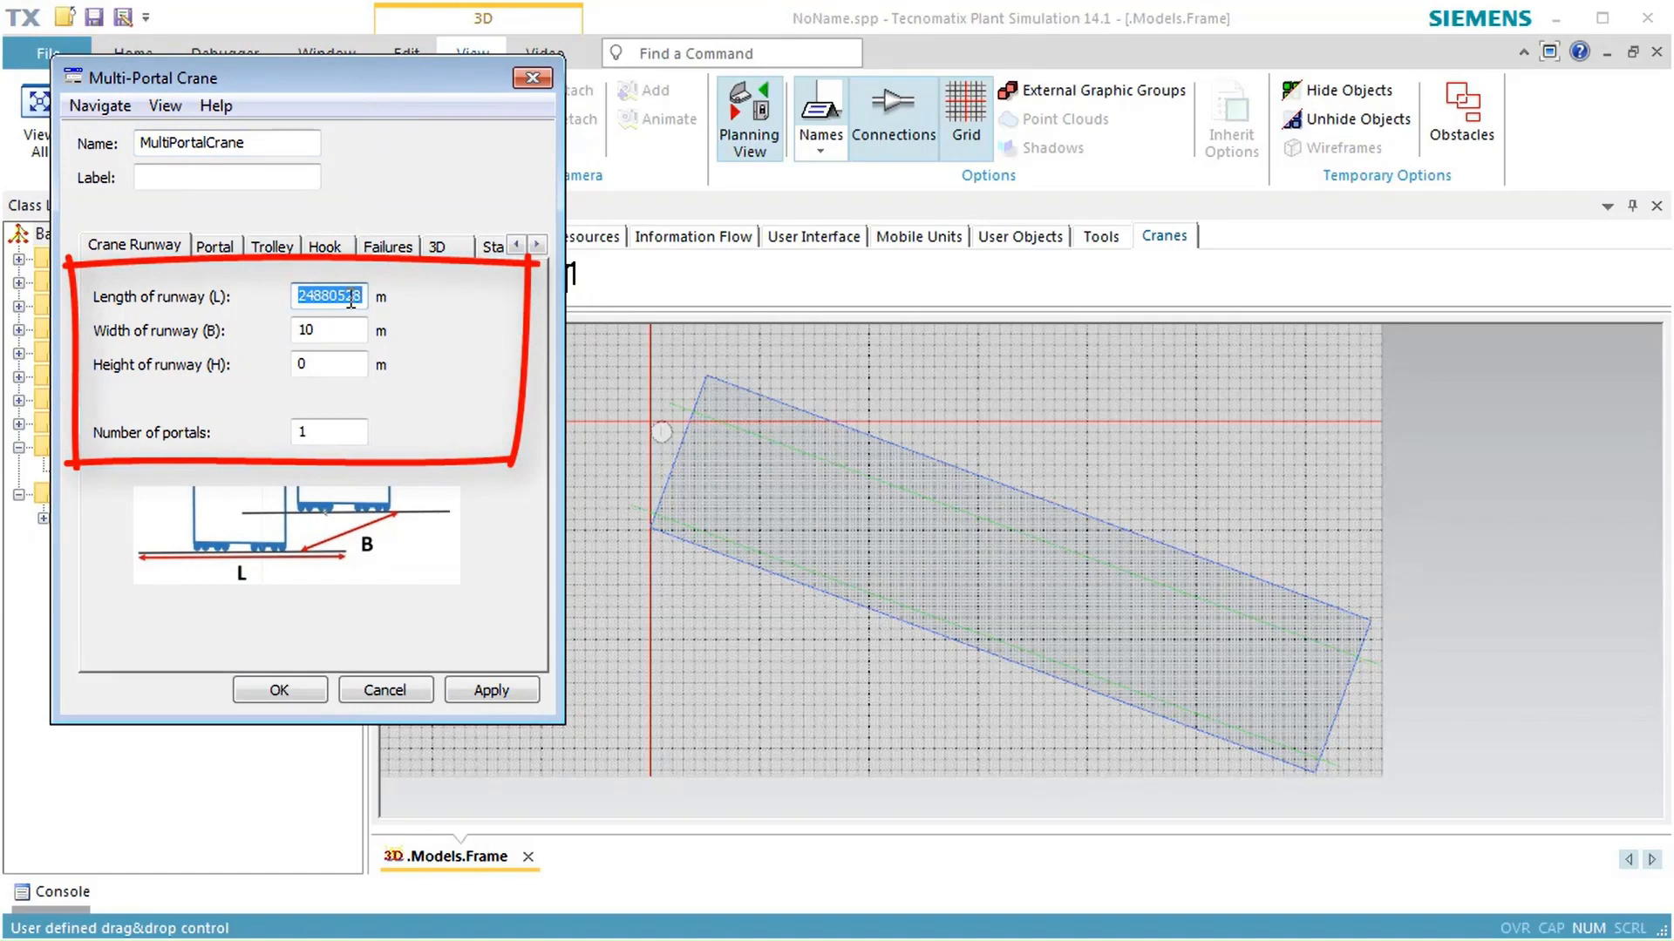
type("130")
double_click(354, 329)
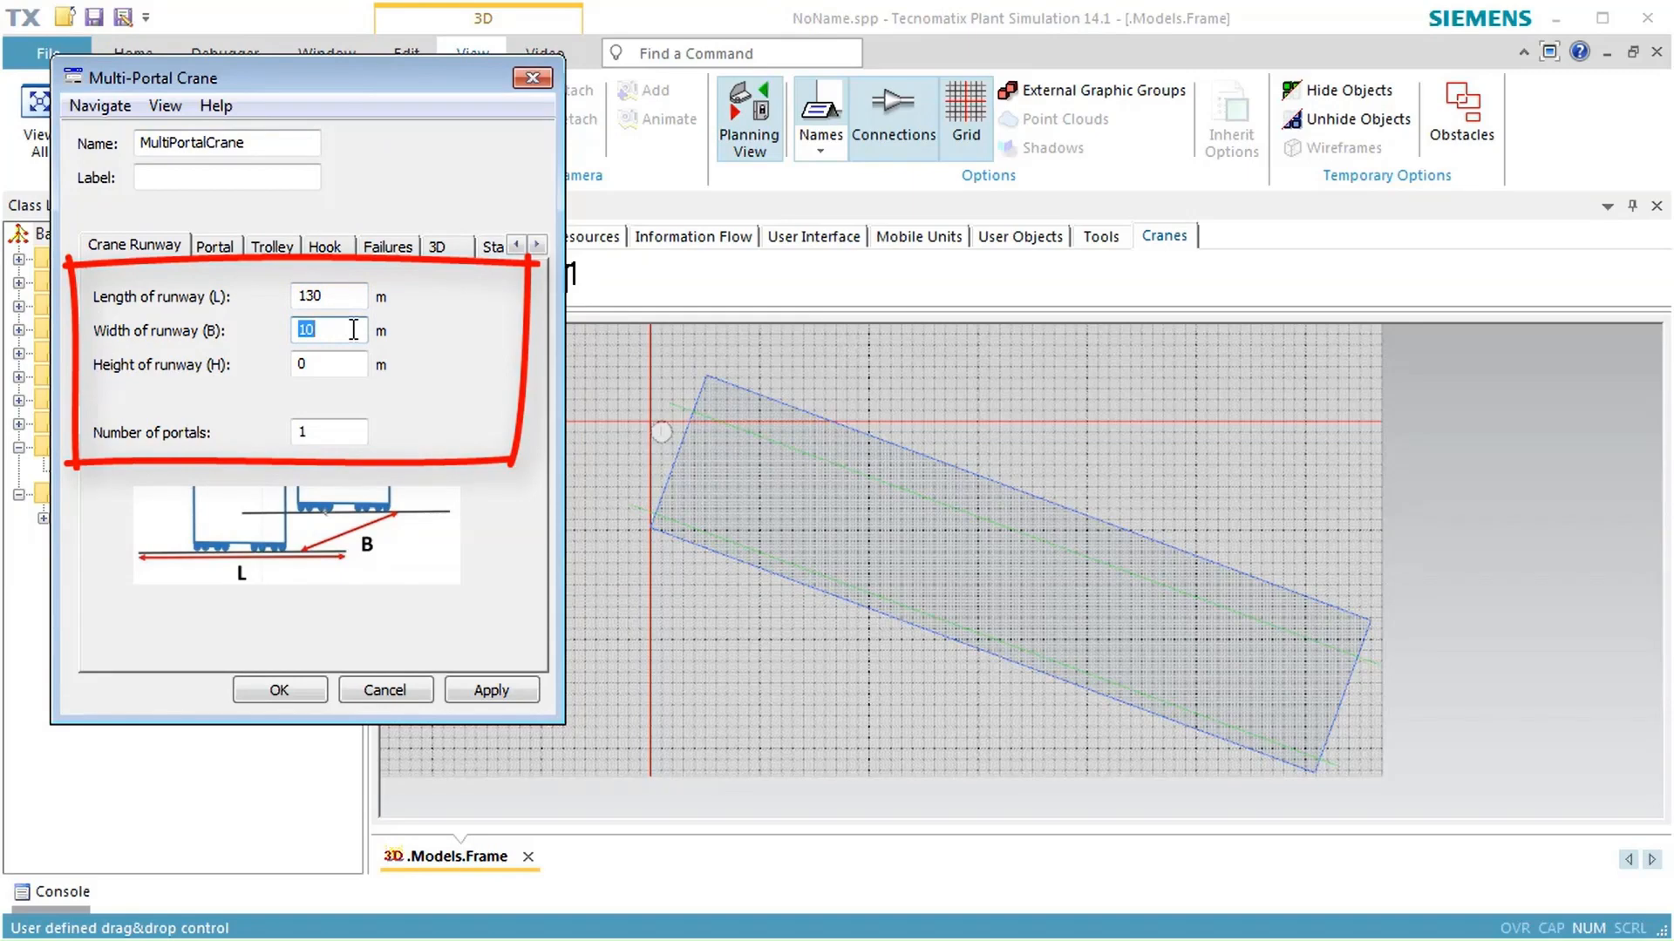
type("18")
Set the crane portal's length to 12 m, width to 18 m, overhang to 0 m and height to 15 m.
left_click(232, 252)
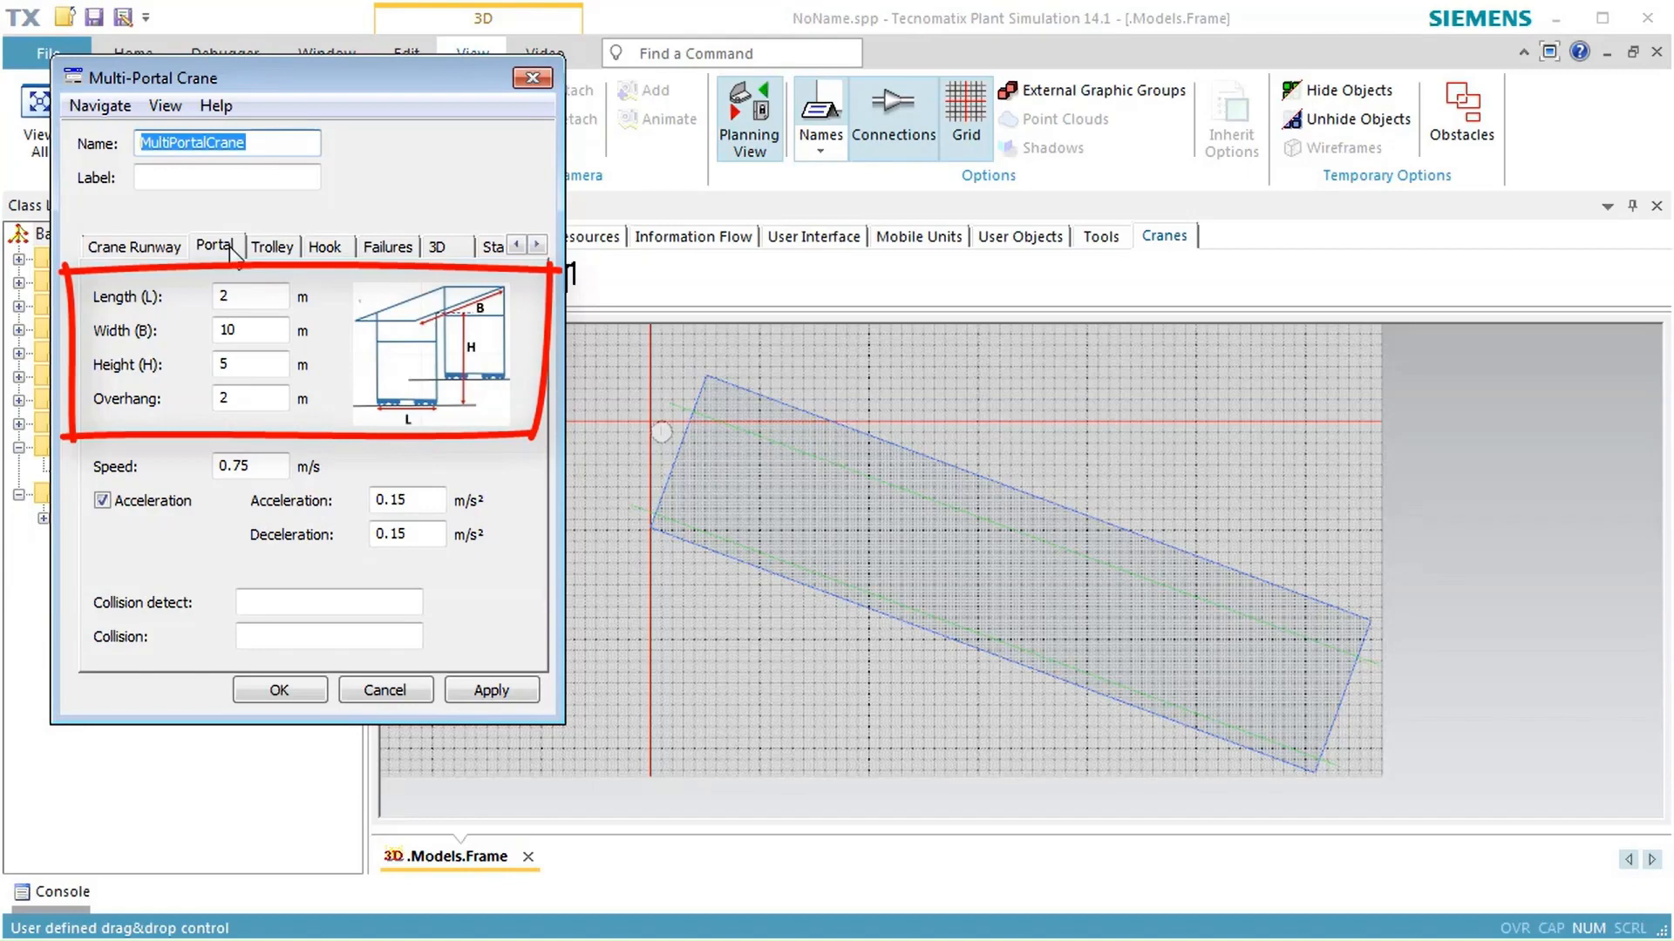
double_click(253, 290)
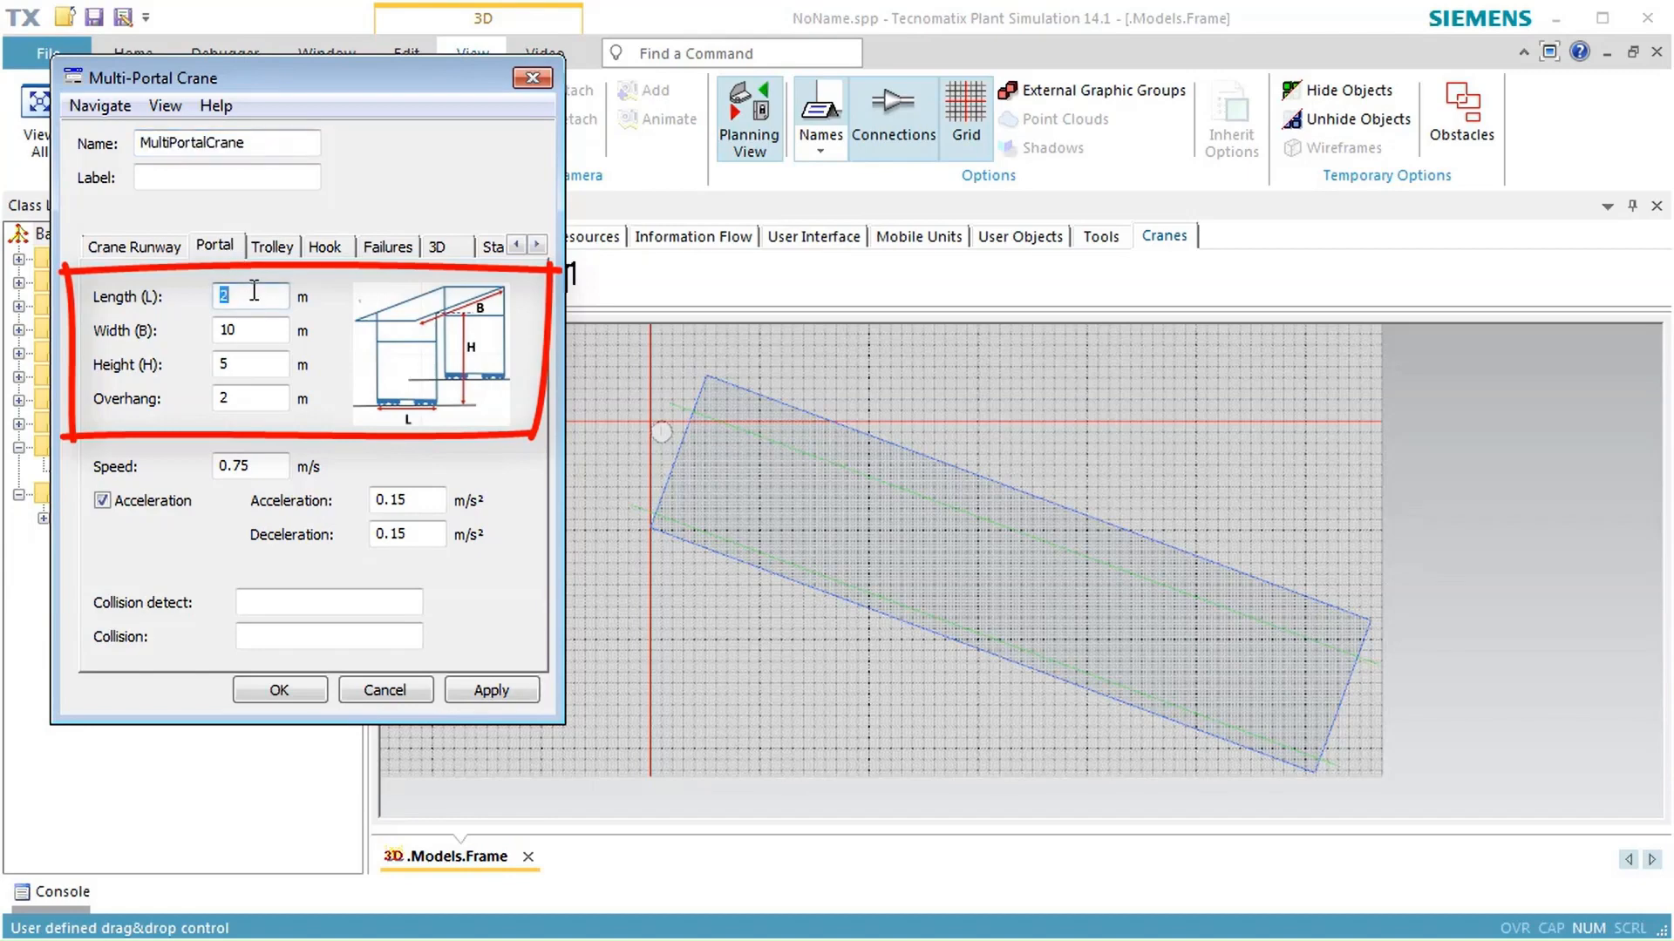
type("12")
double_click(249, 328)
type("18")
double_click(249, 398)
type("0")
double_click(244, 363)
type("15")
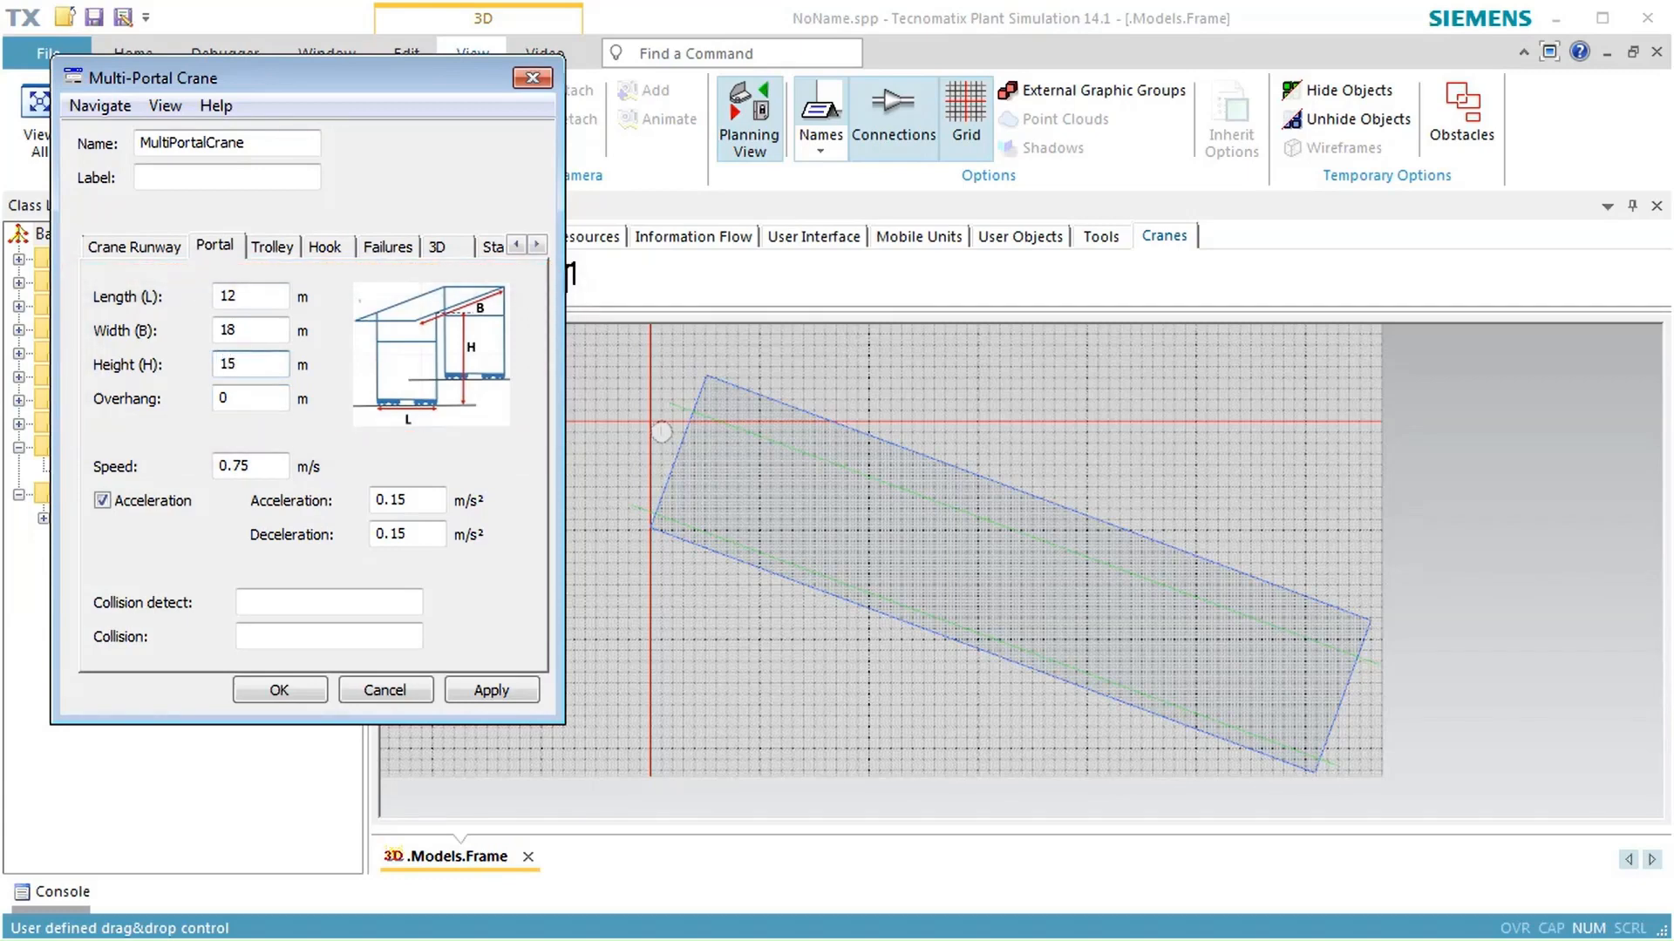
Set the crane trolley's liftheight to 12 m and accept the crane settings.
left_click(270, 247)
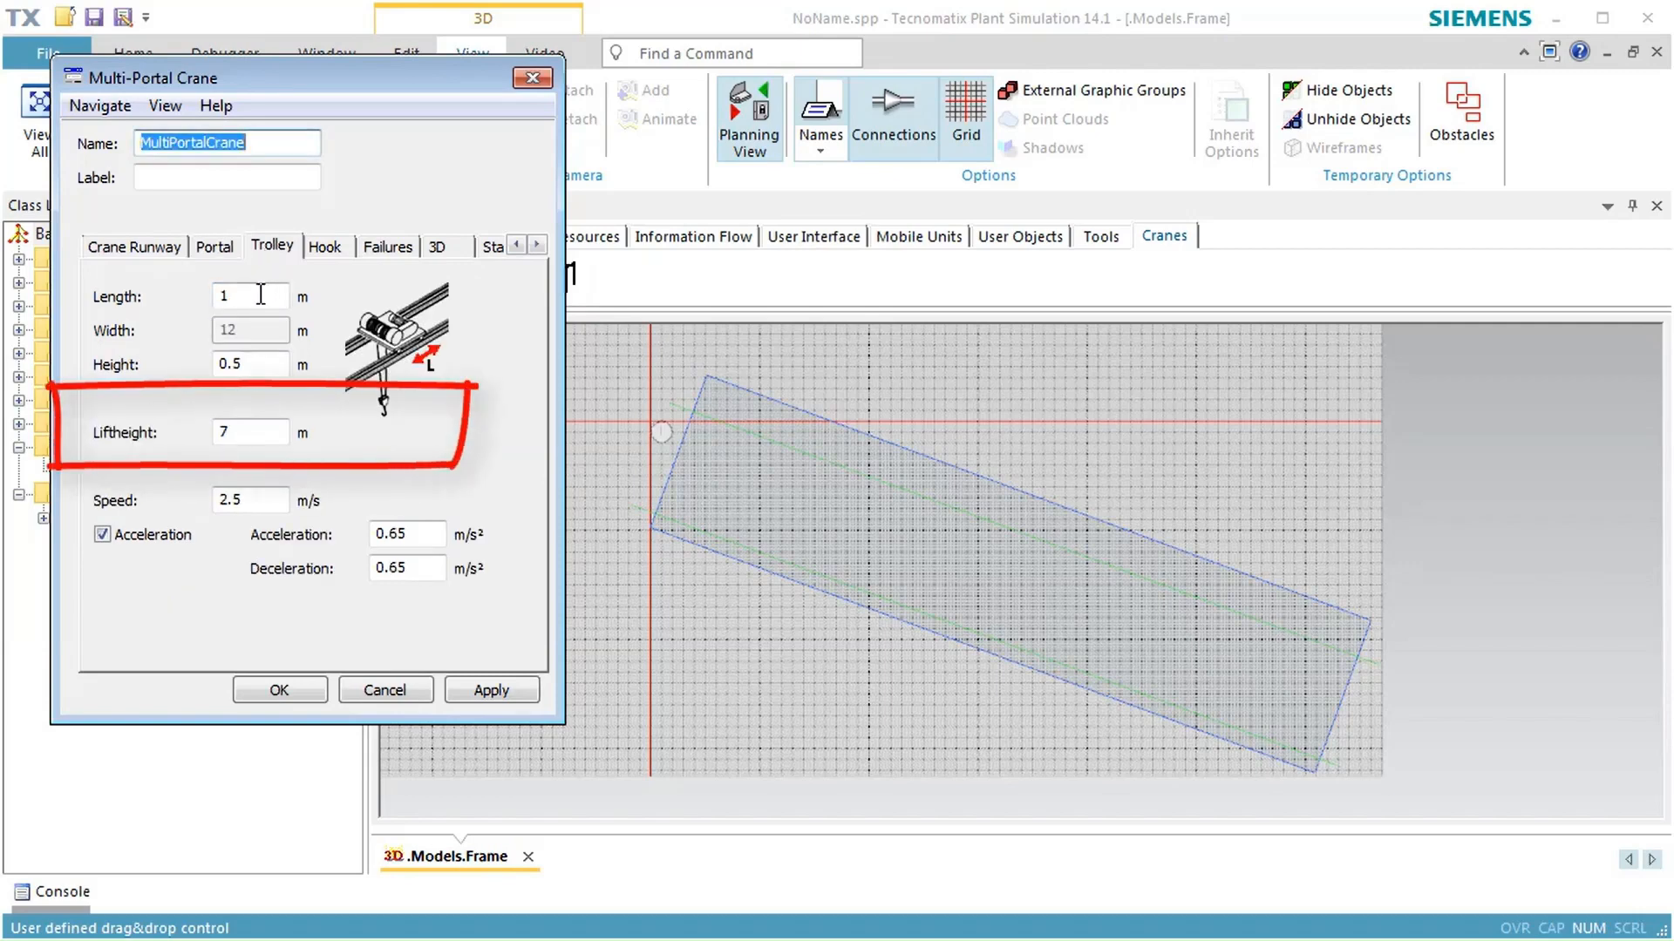
double_click(263, 431)
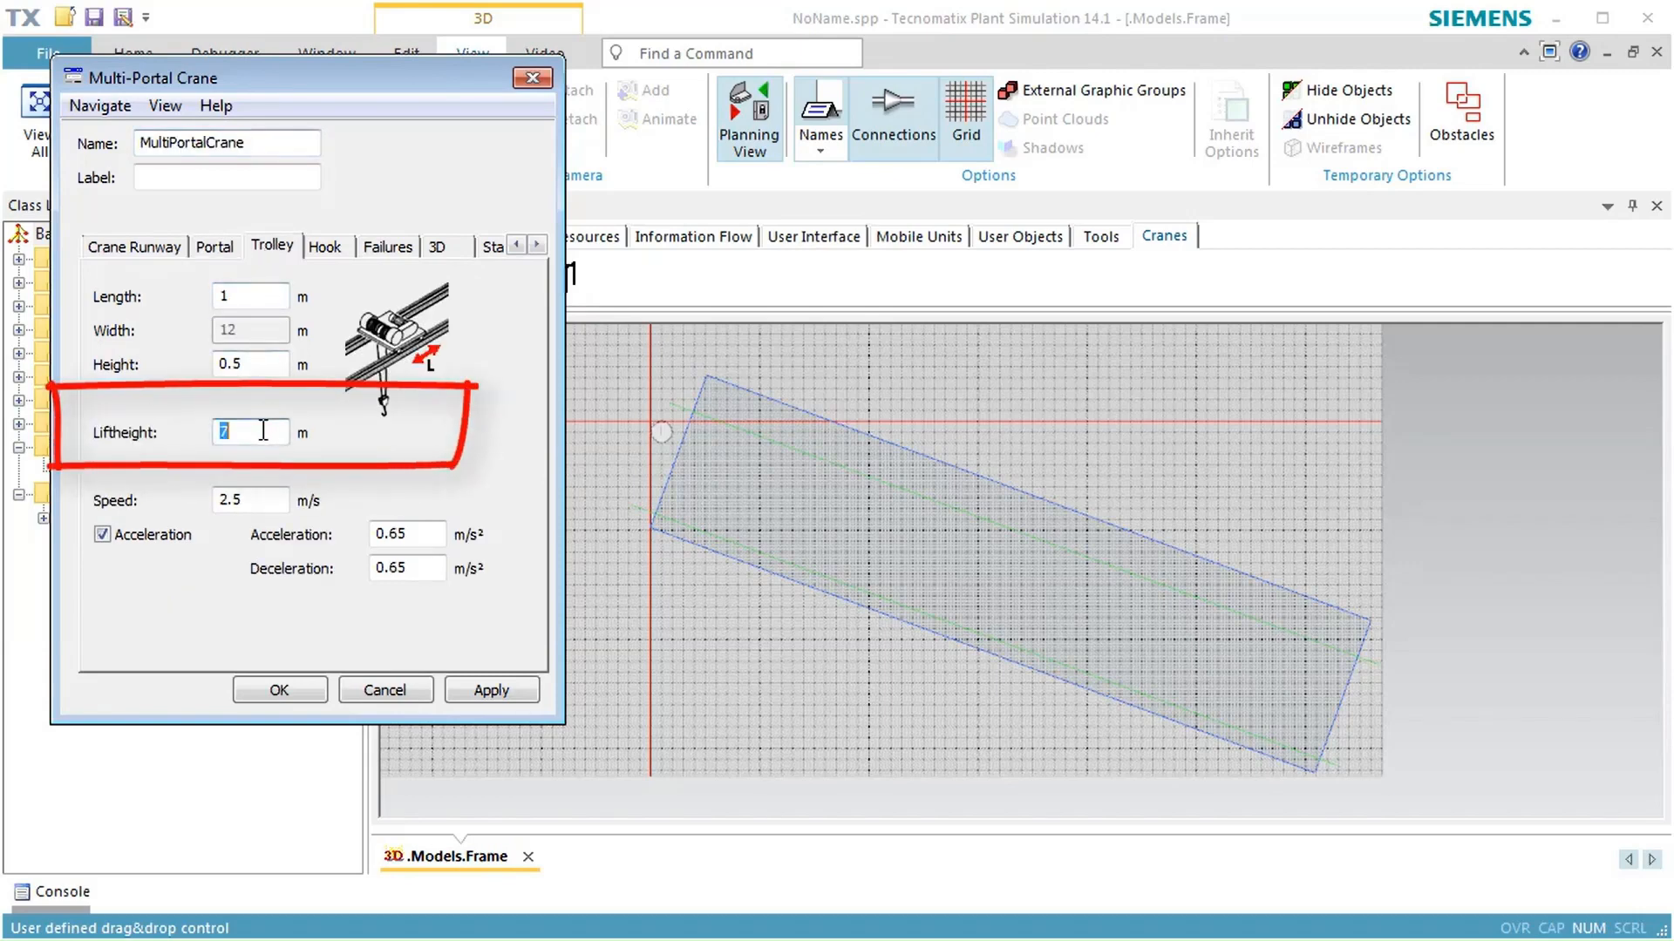
type("12")
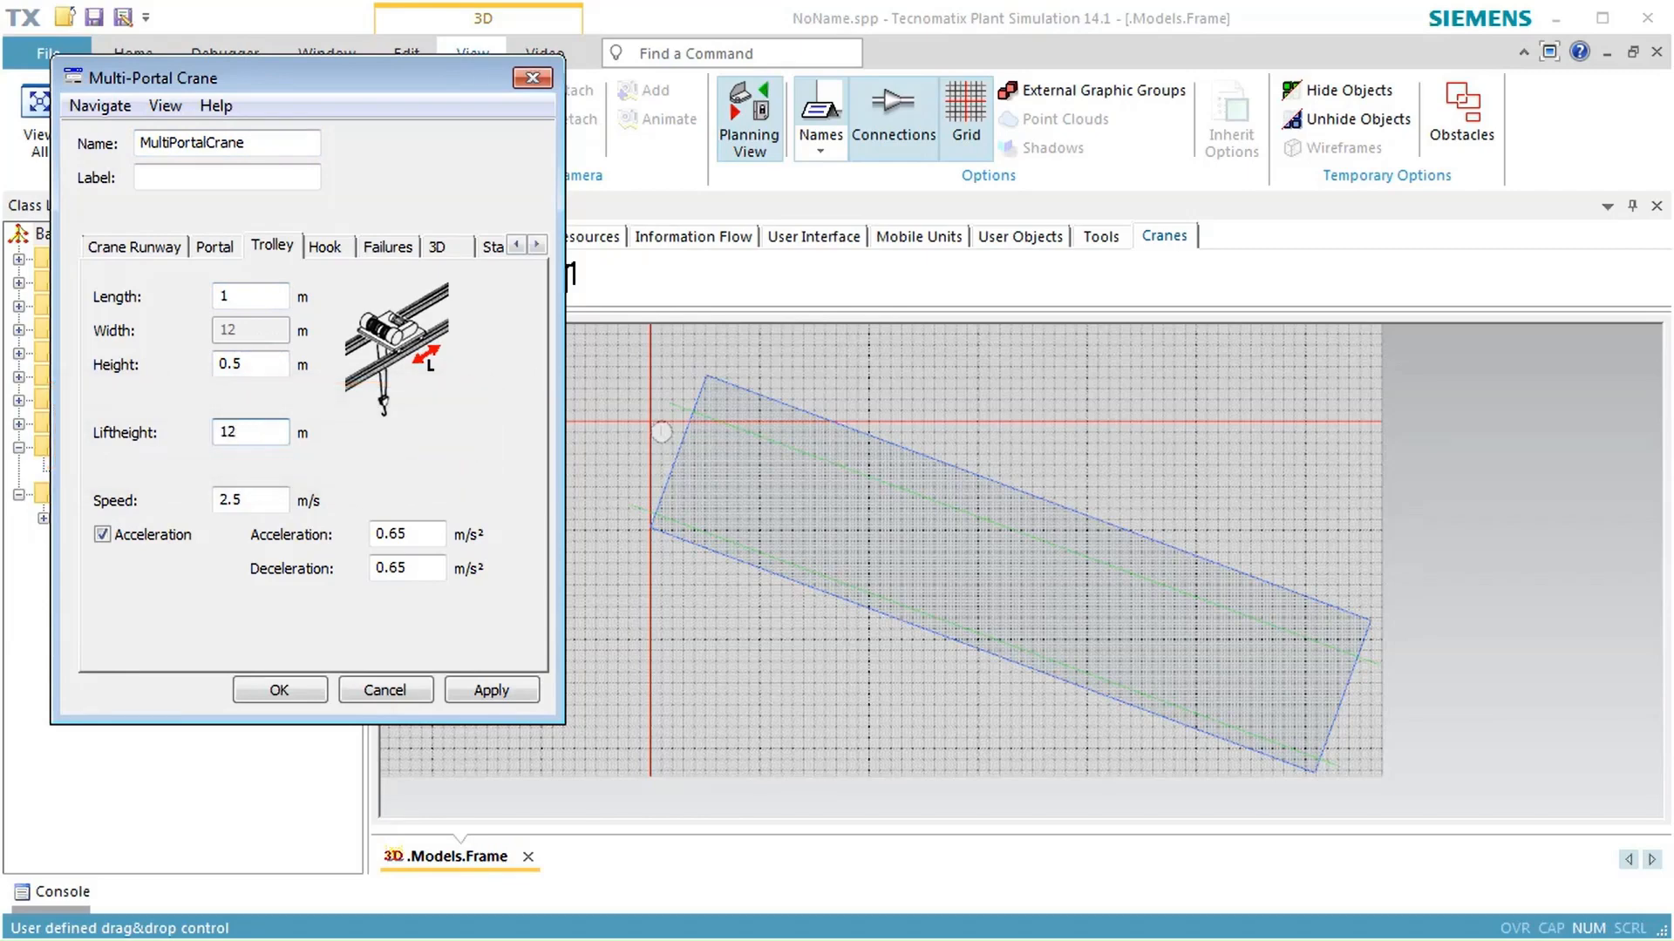
left_click(275, 689)
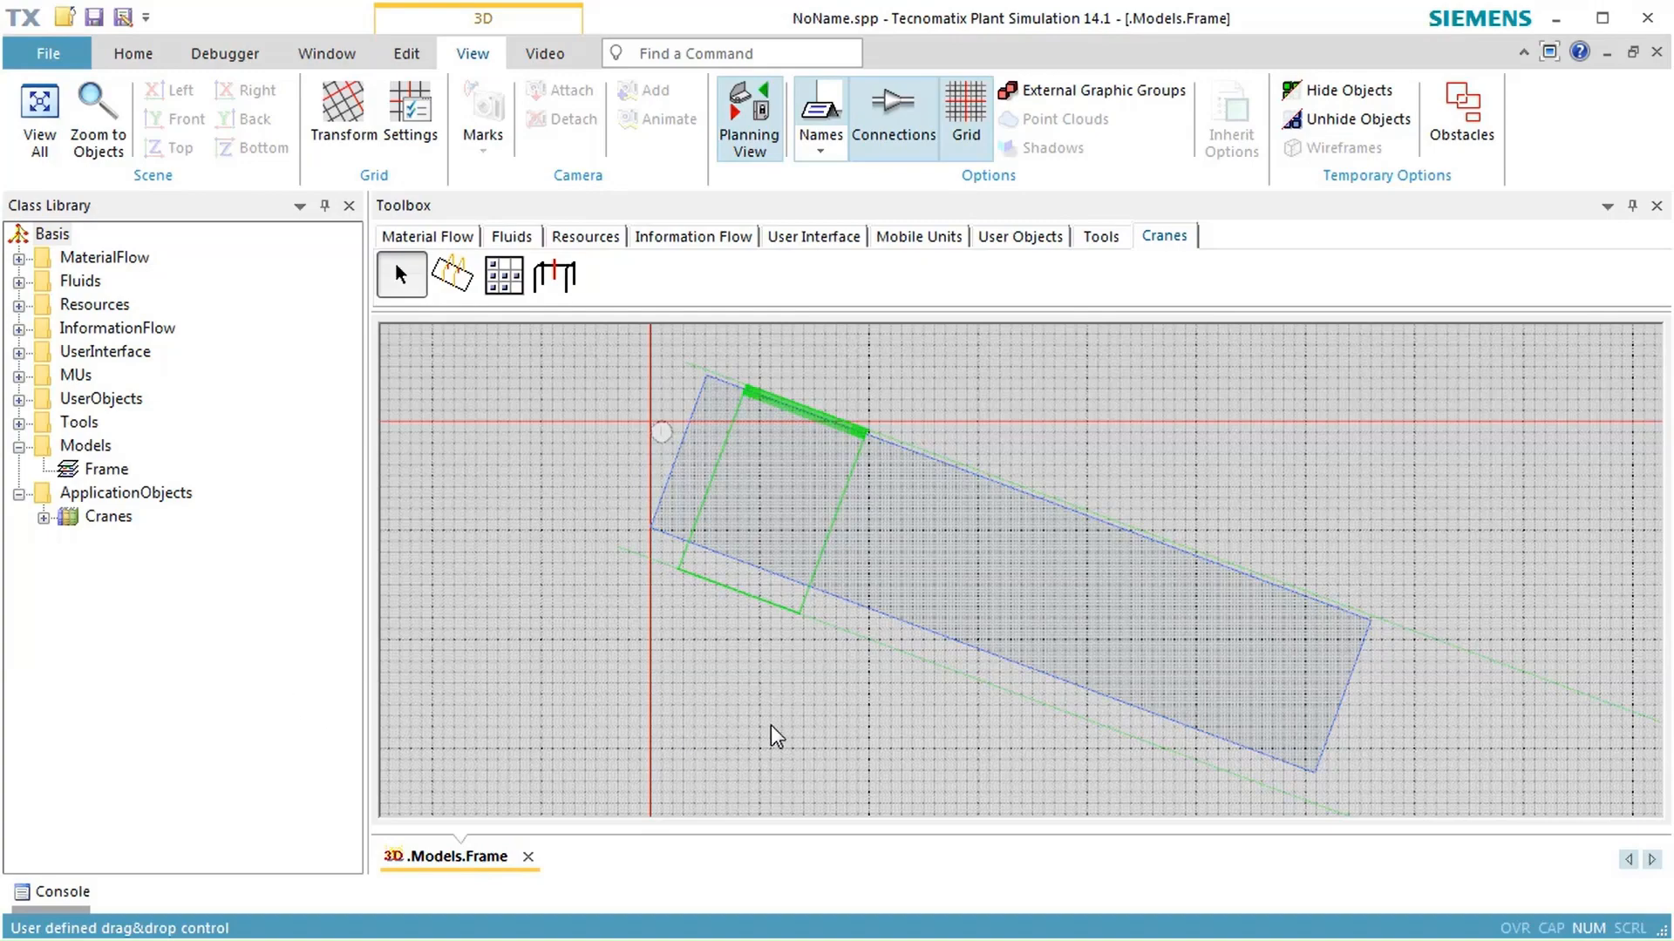
Move the storage area farther along the runway, between the crane rails and clear of the portal.
left_click_drag(976, 571, 1220, 673)
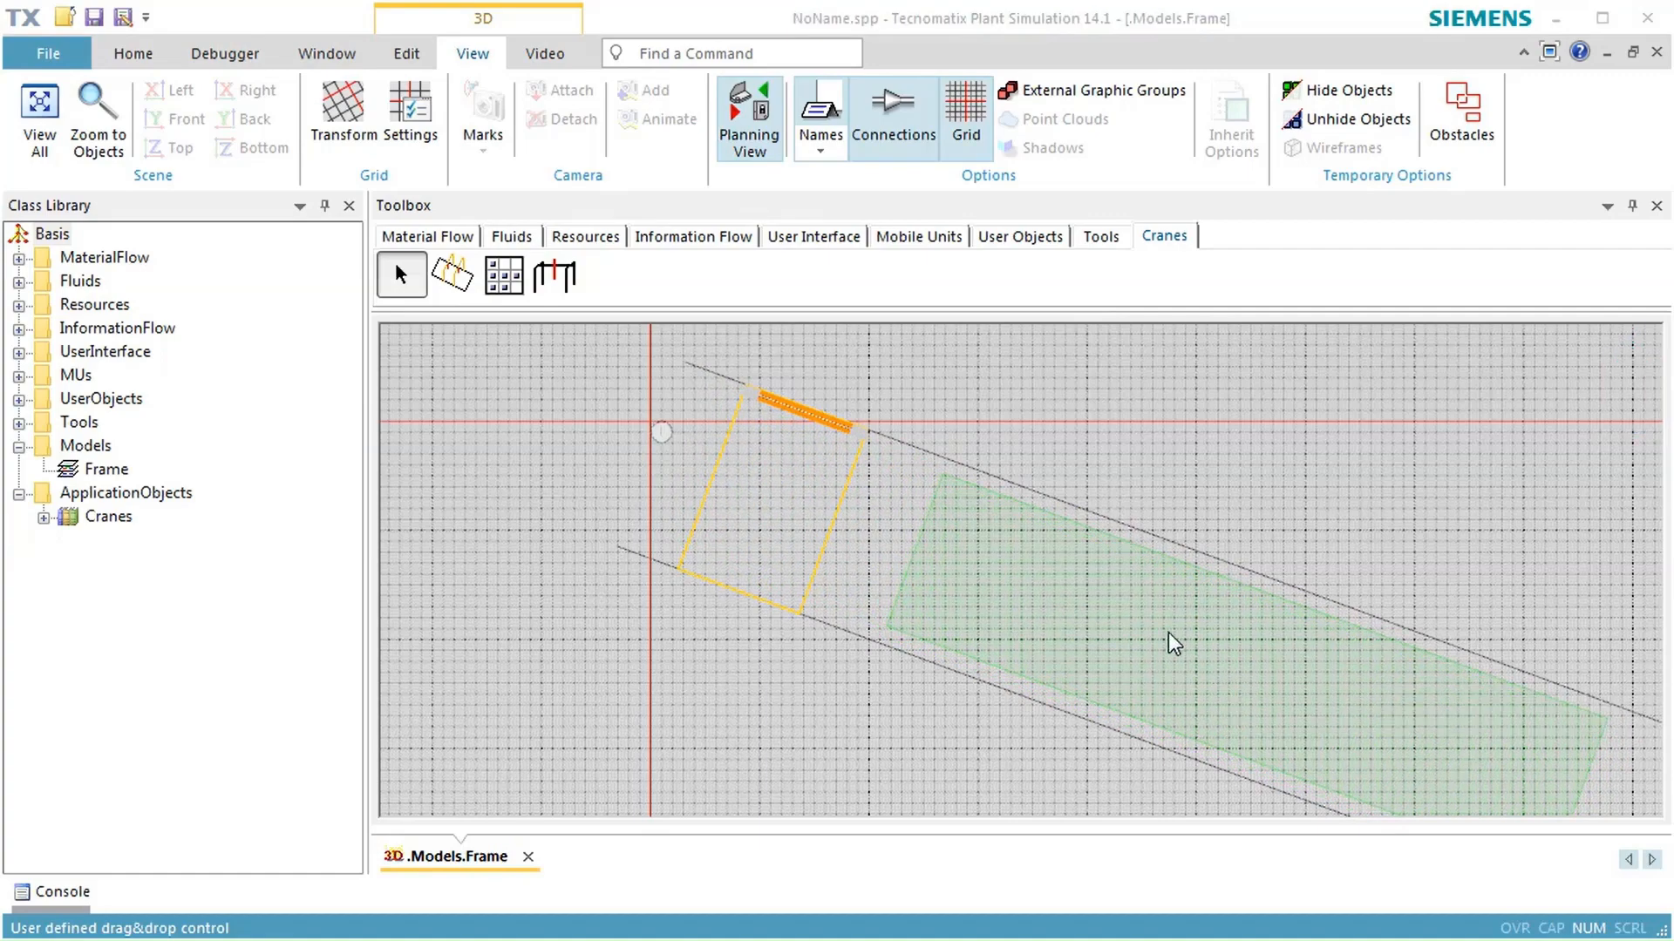
Place a Source outside the near end of the crane runway and a Station on the portal's outer edge, between the rails.
left_click(452, 242)
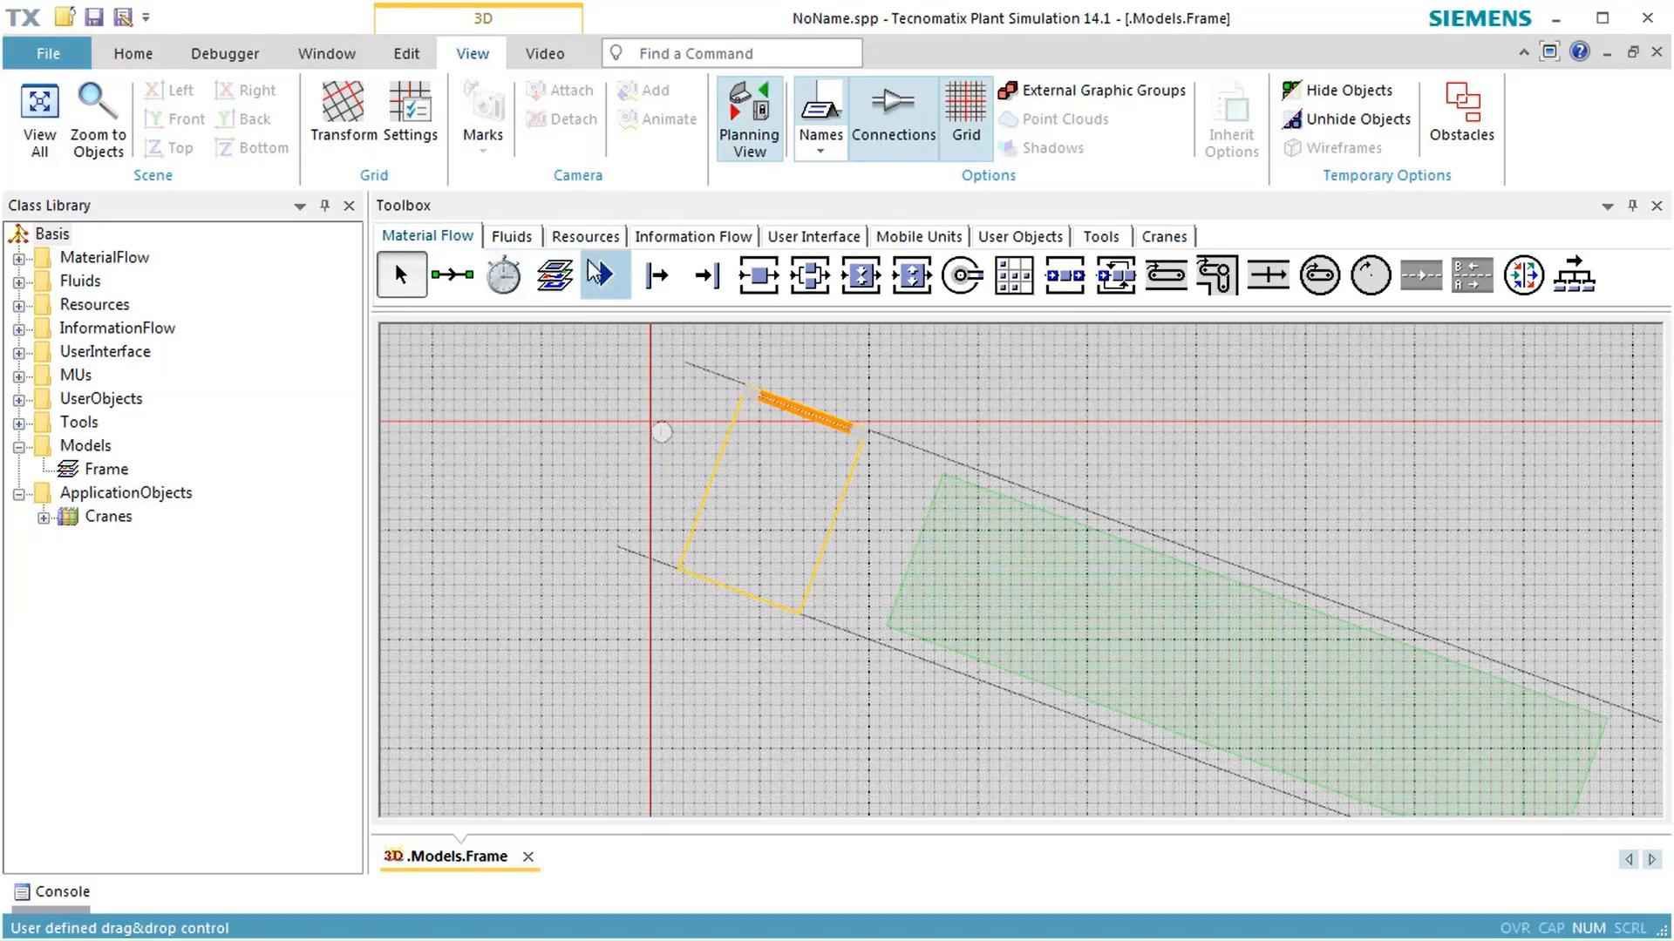
left_click(655, 278)
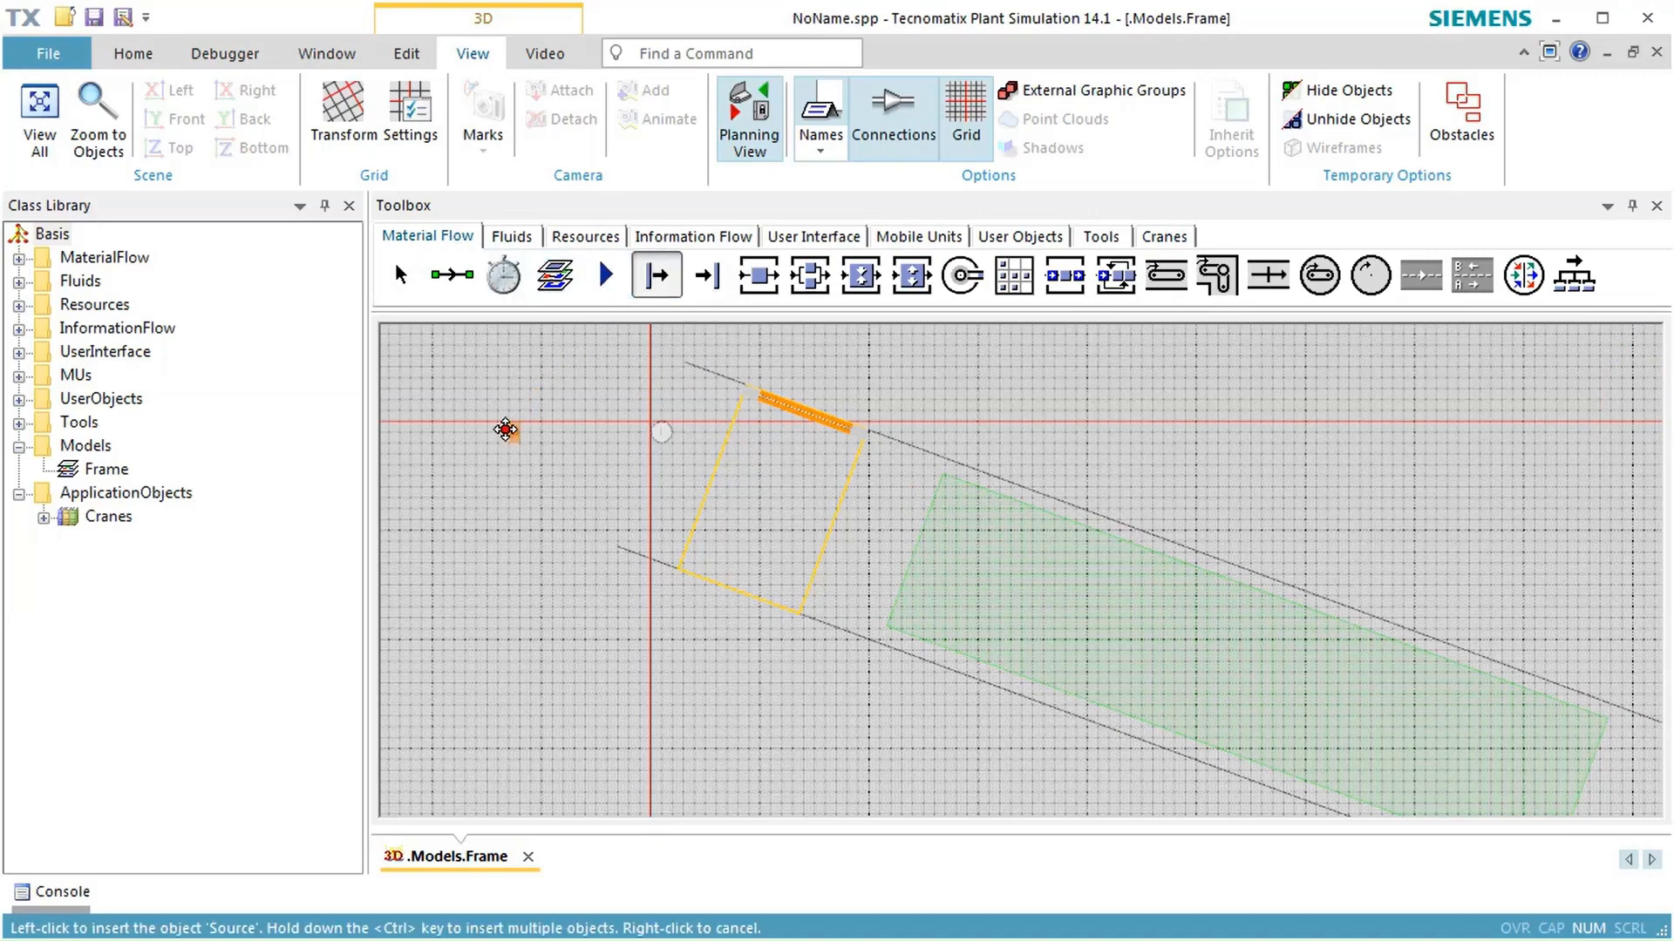
left_click(546, 446)
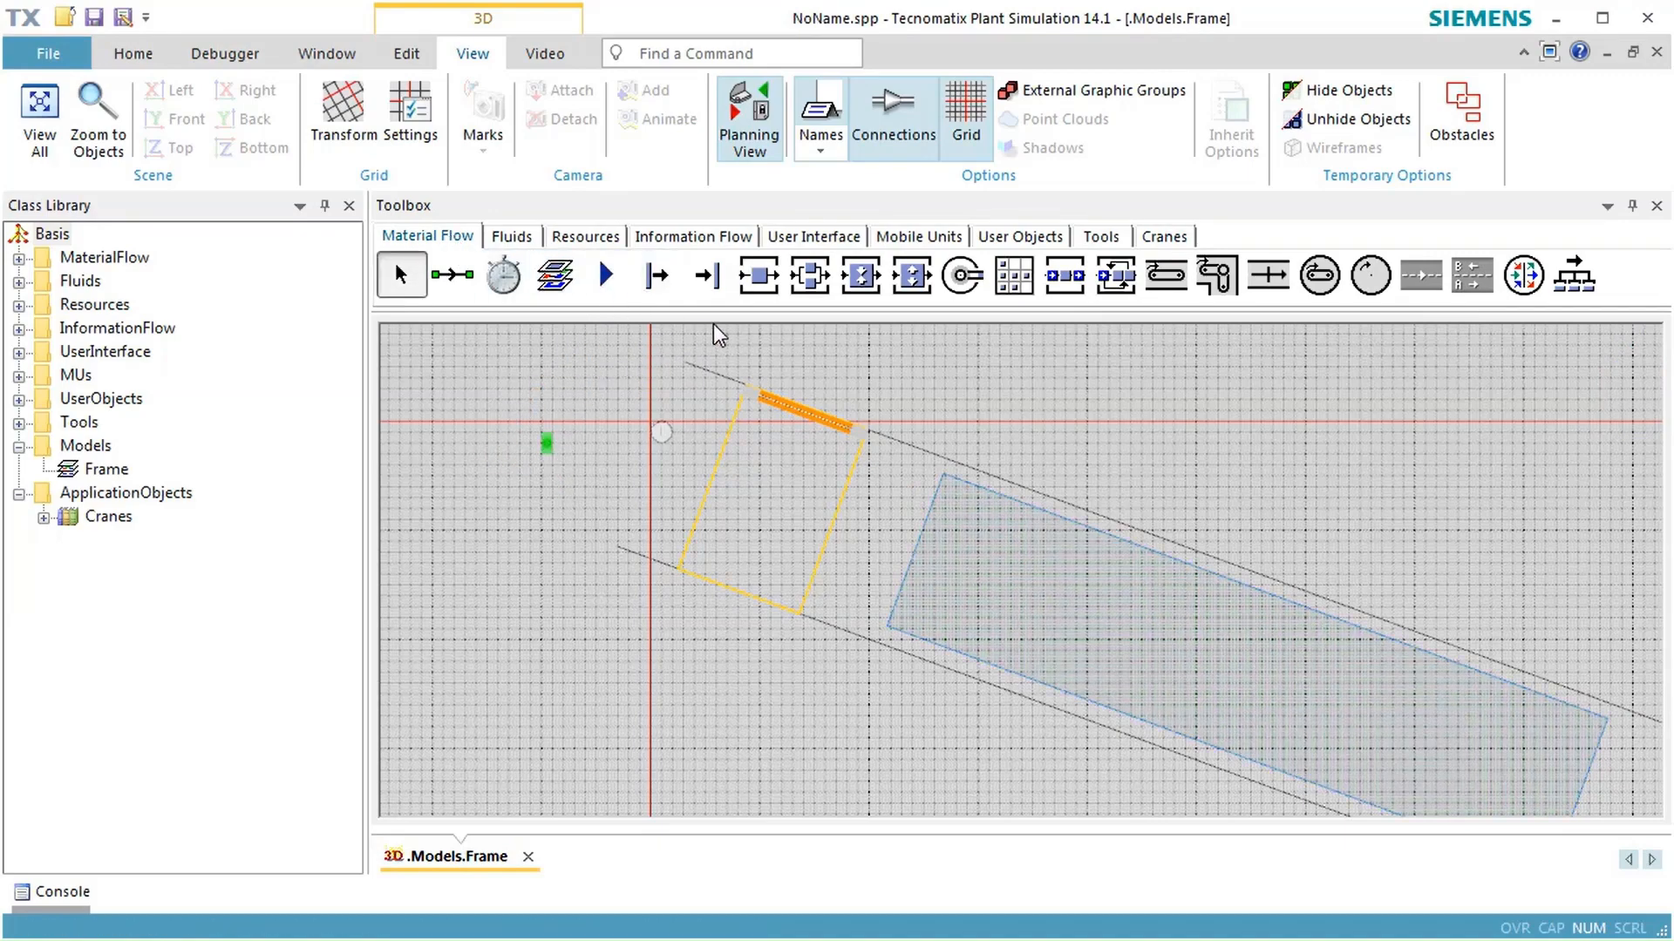
left_click(757, 287)
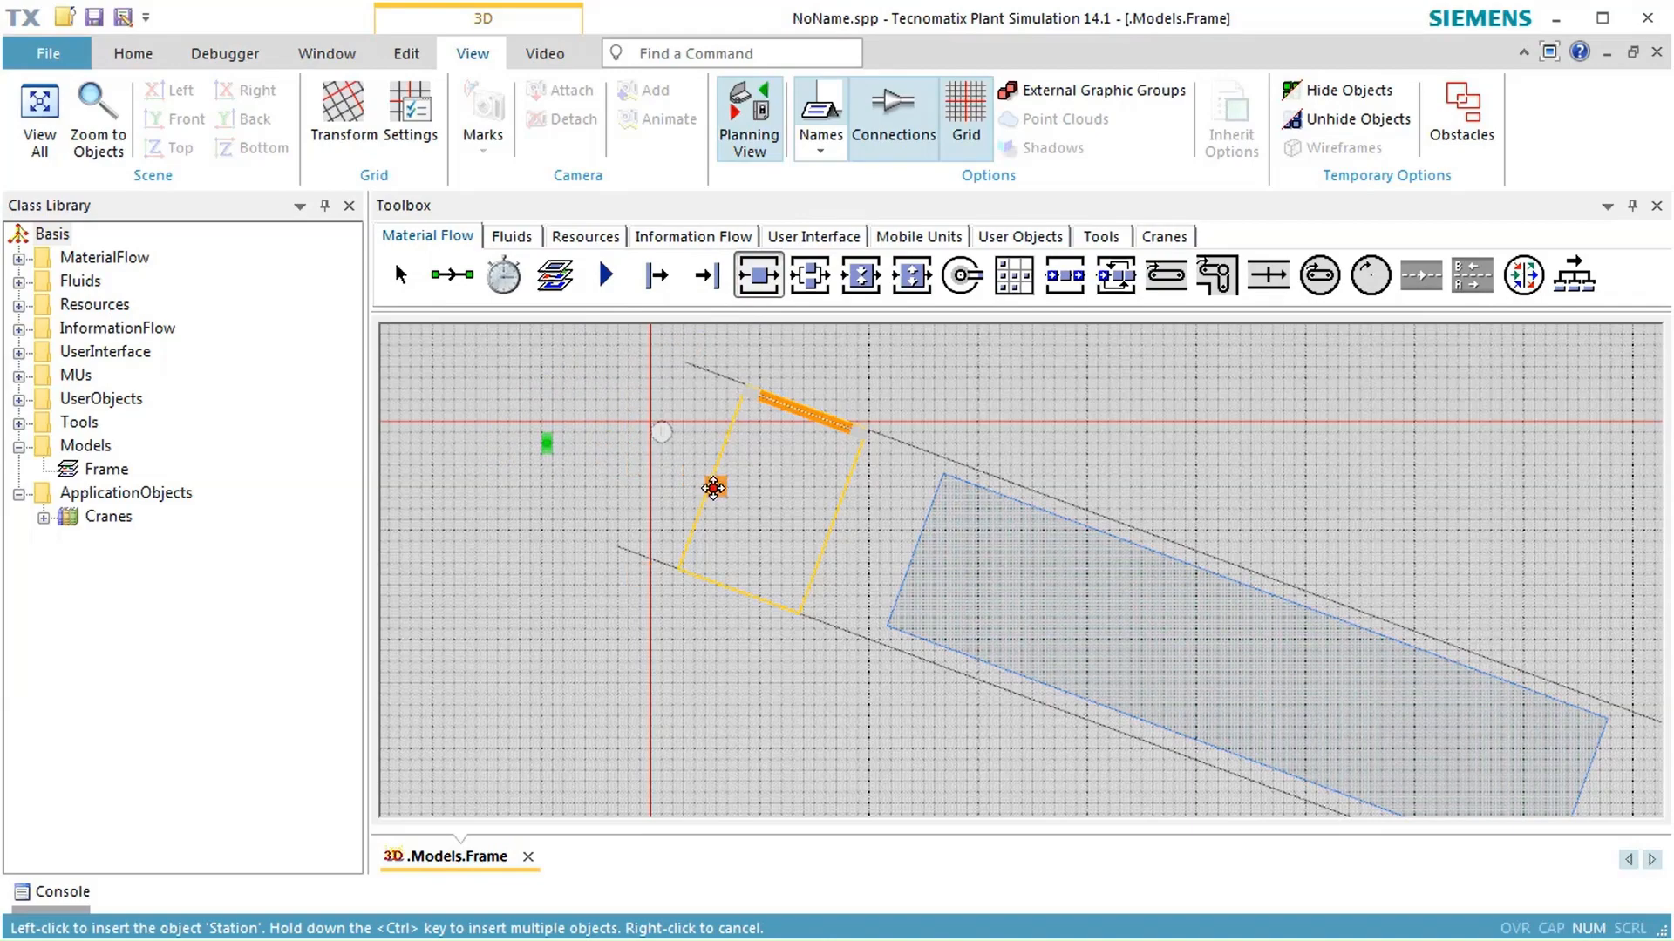
left_click(715, 487)
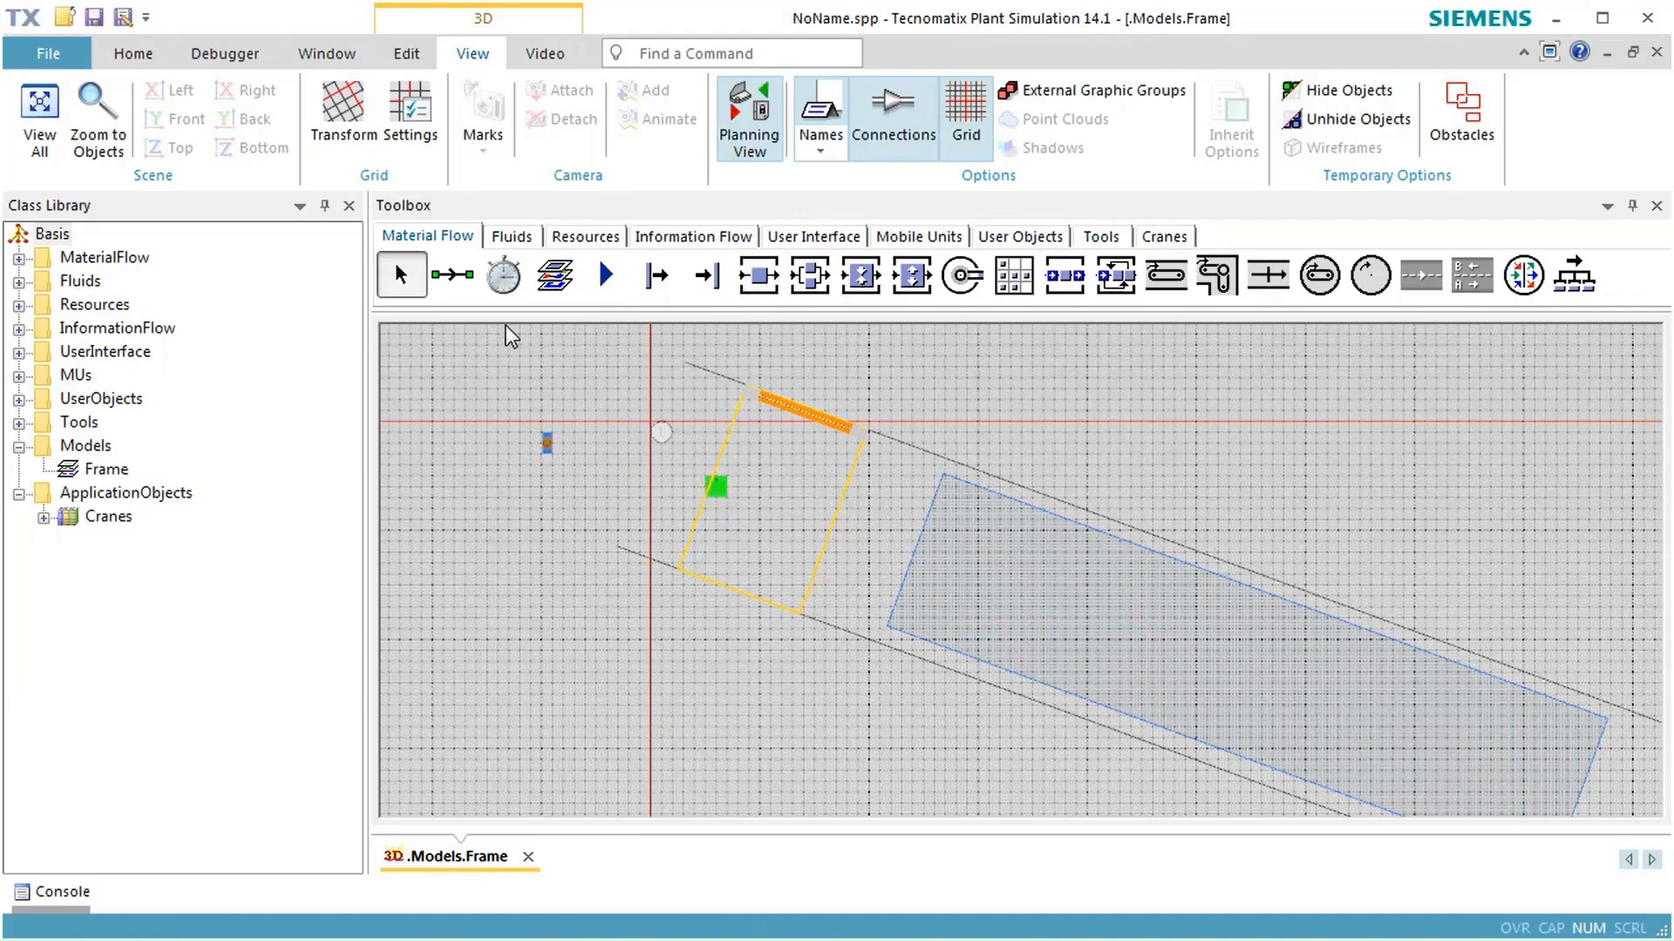
Connect the Source to the Station at the crane portal with a Connector.
left_click(460, 282)
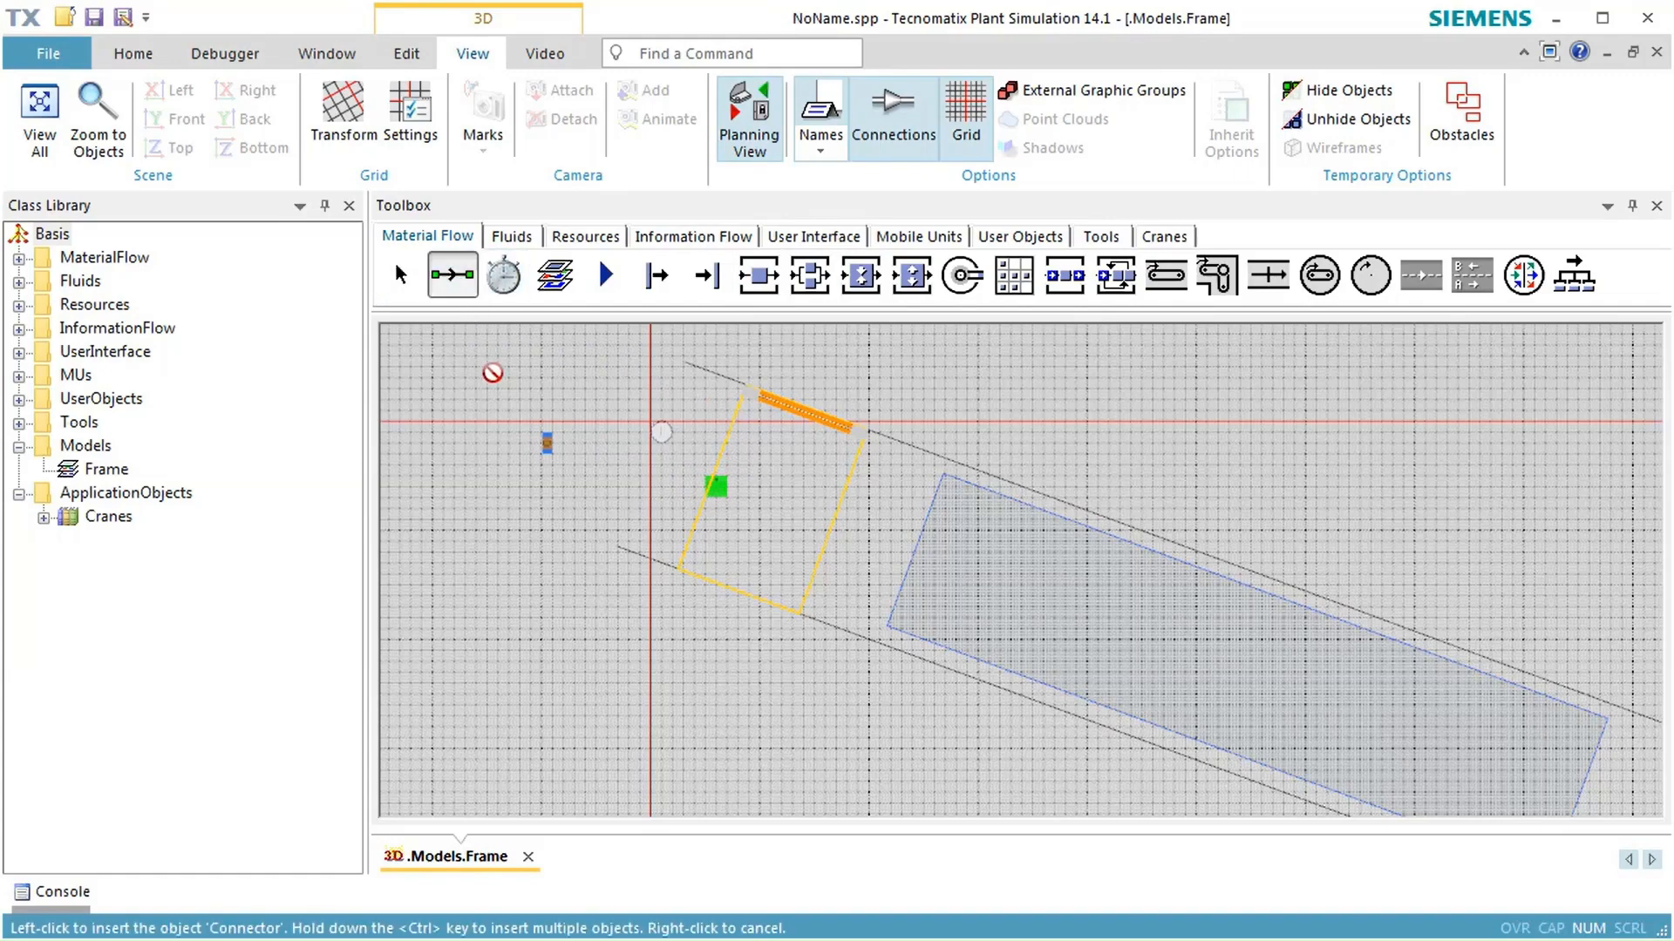
left_click(545, 442)
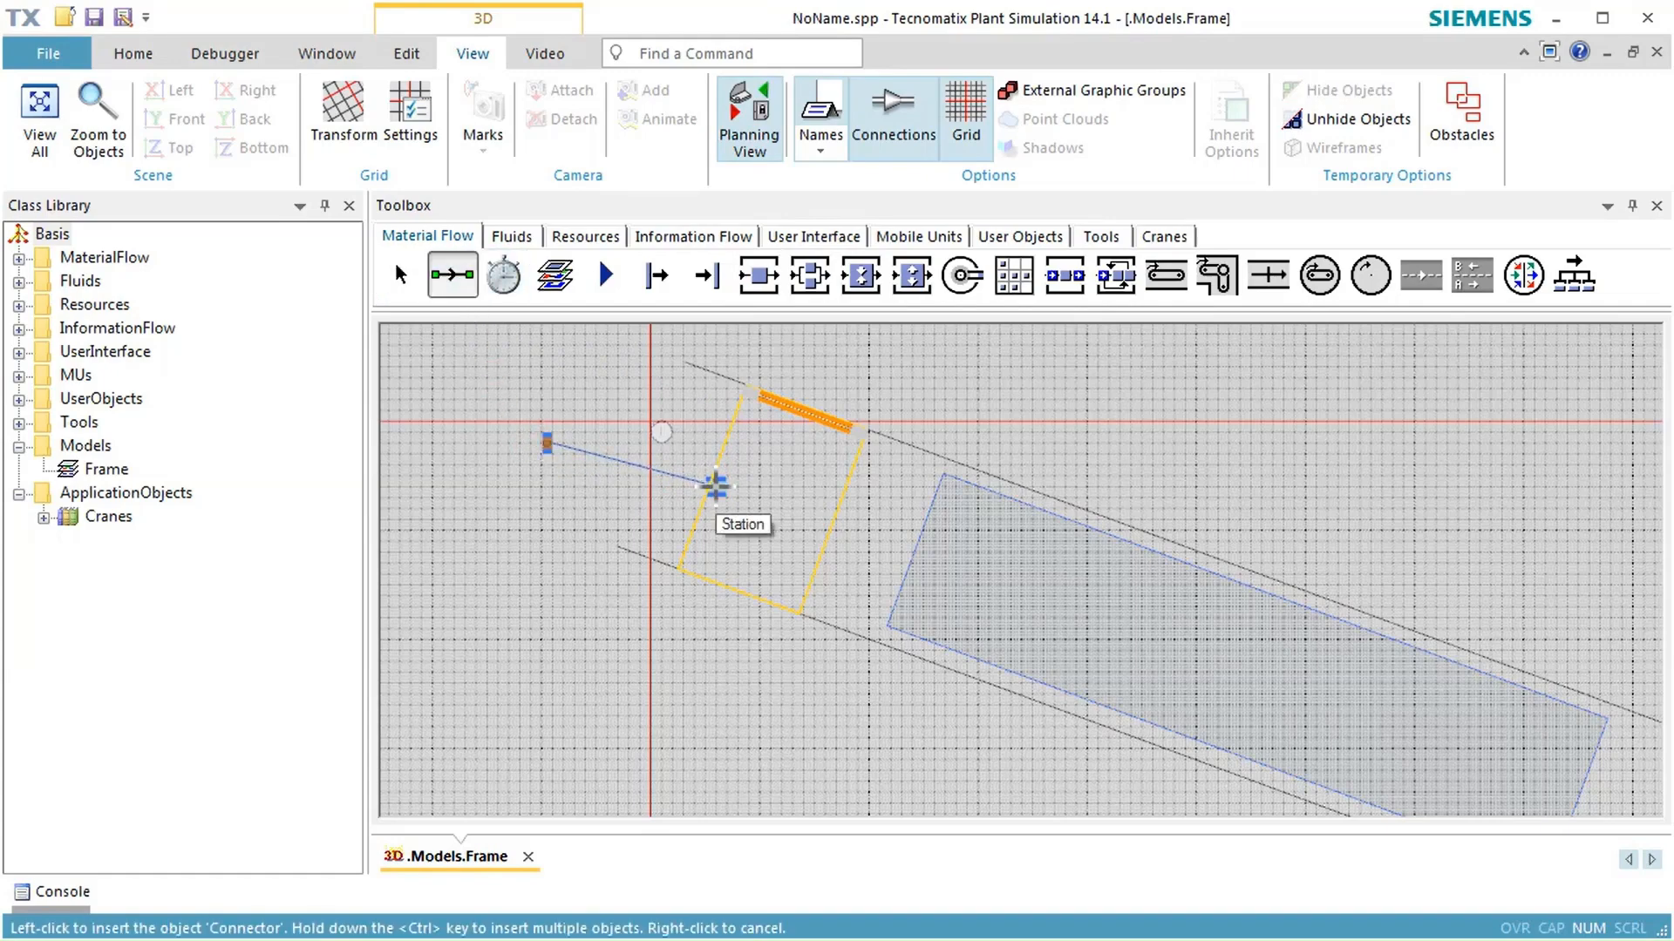
left_click(716, 485)
Place a second Station between the rails beyond the storage area's far end and a Drain just past the end of the runway.
left_click_drag(796, 708, 55, 423)
left_click(746, 291)
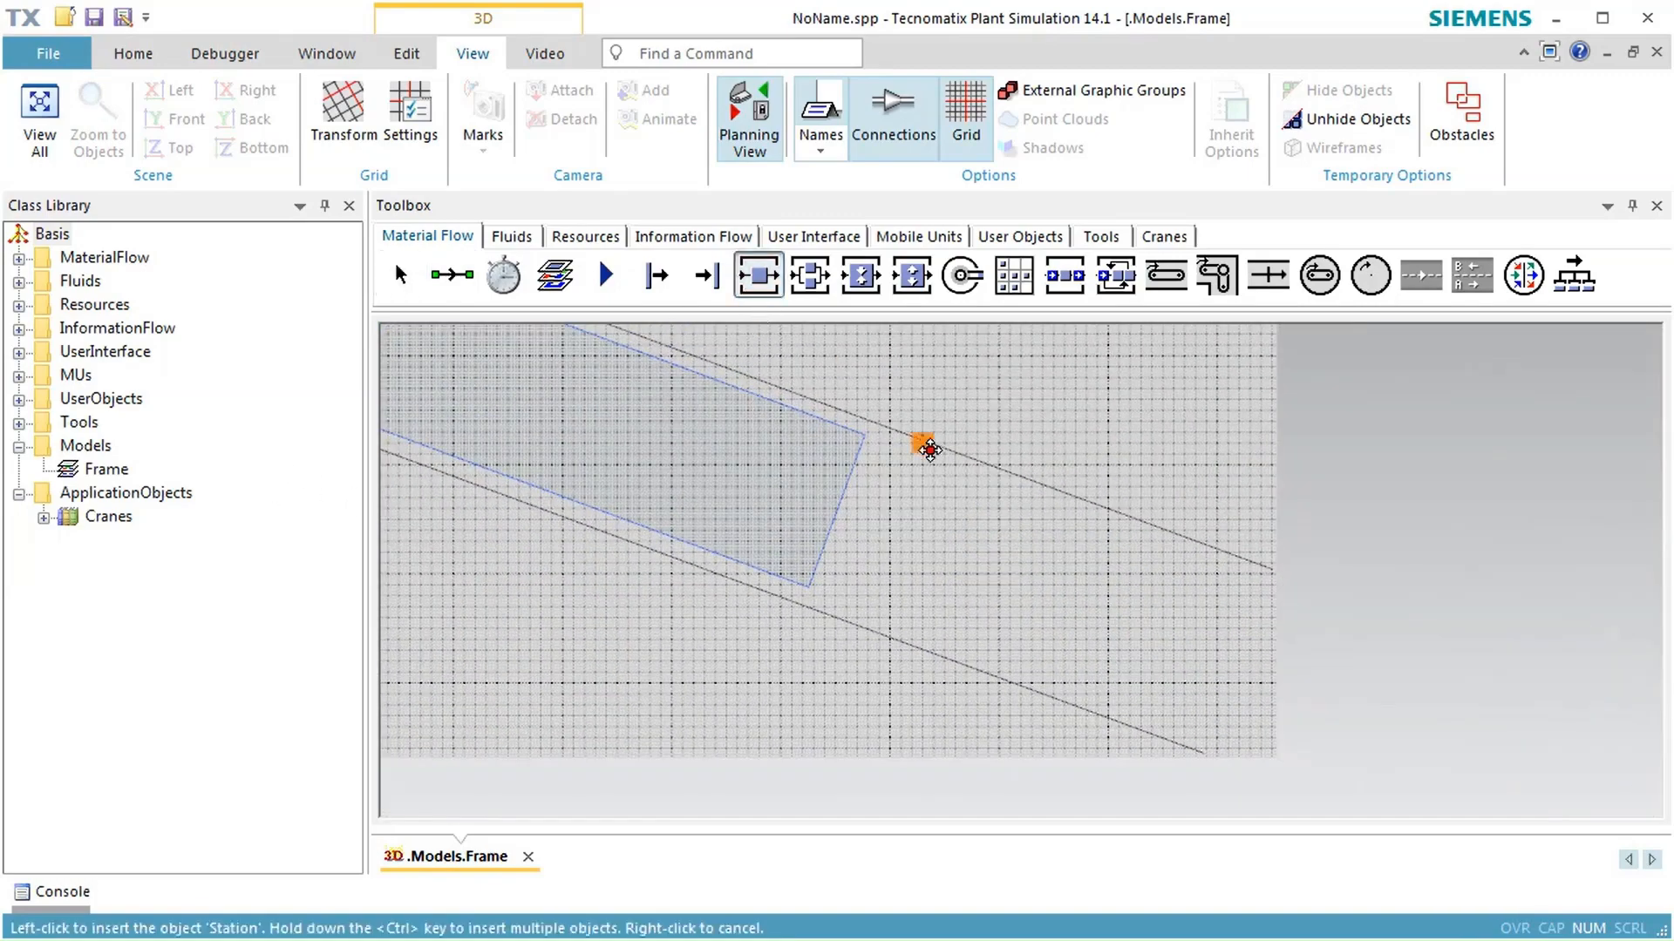
left_click(1091, 619)
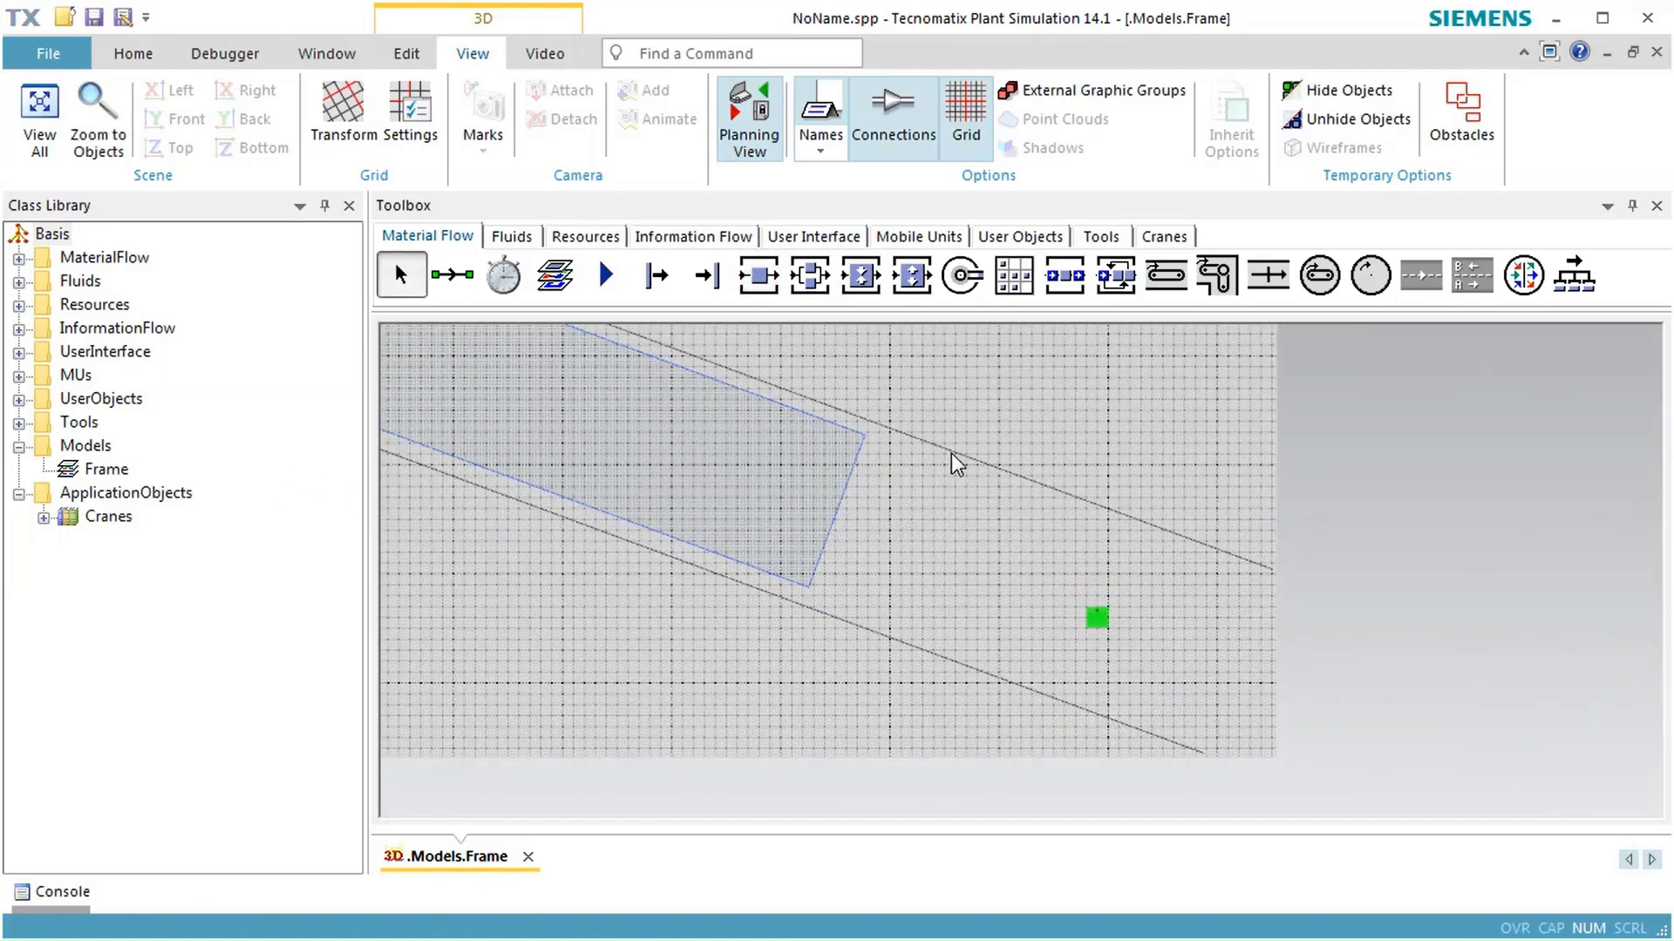
left_click(706, 277)
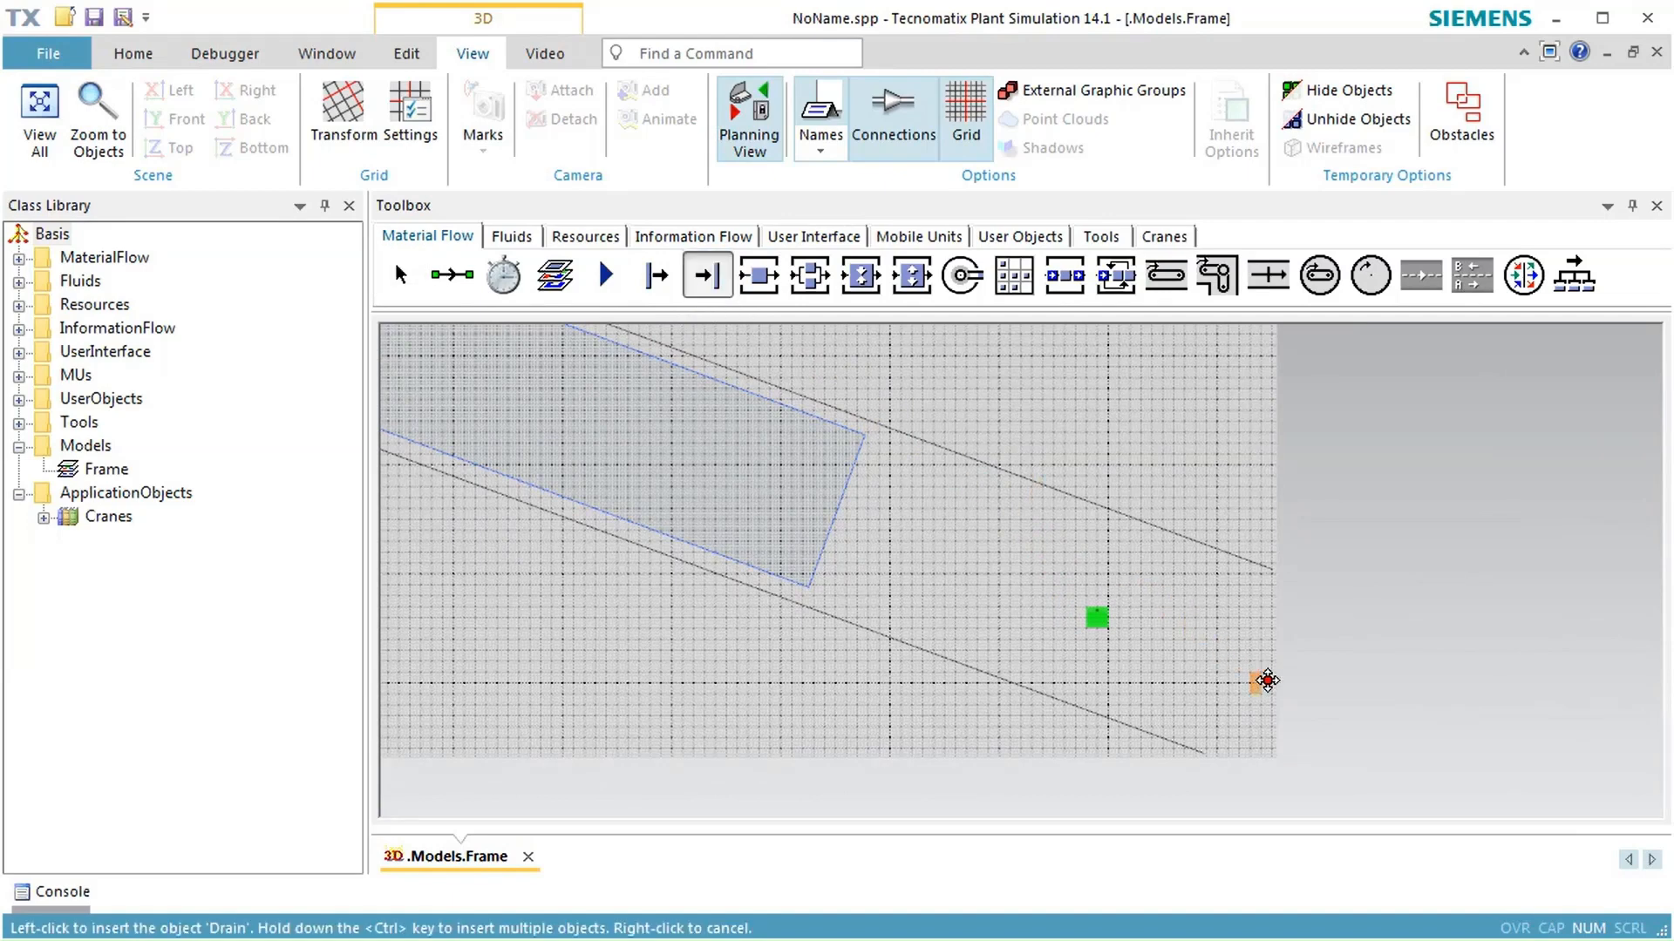
left_click(1296, 699)
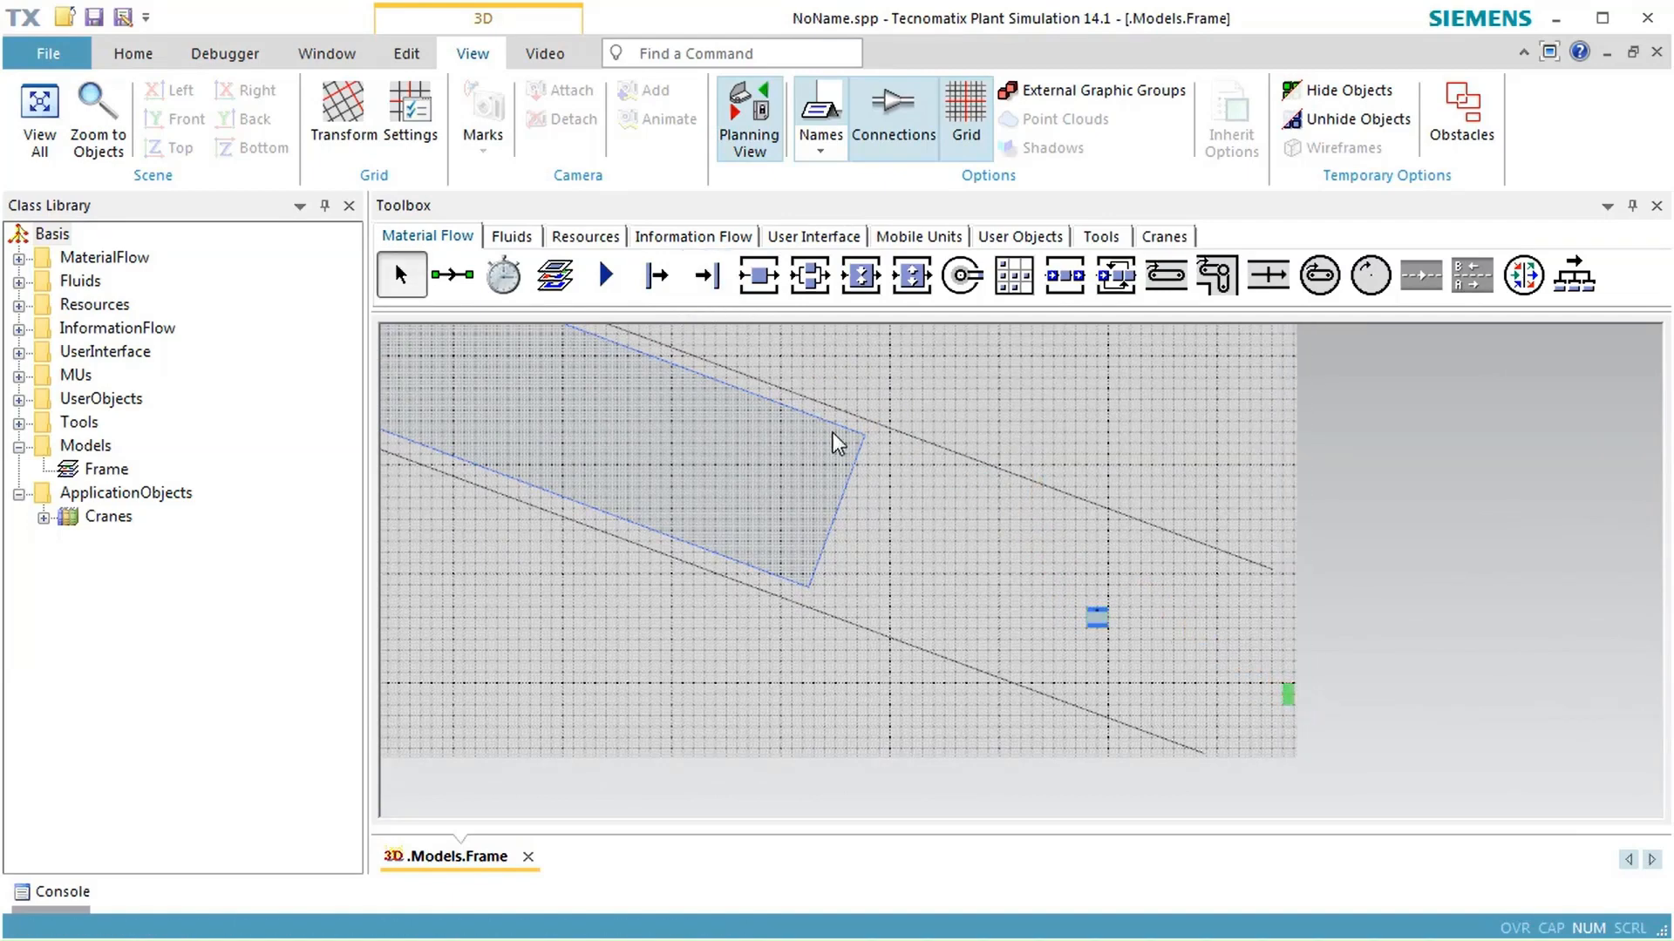
Connect the far Station to the Drain with a Connector.
left_click(452, 275)
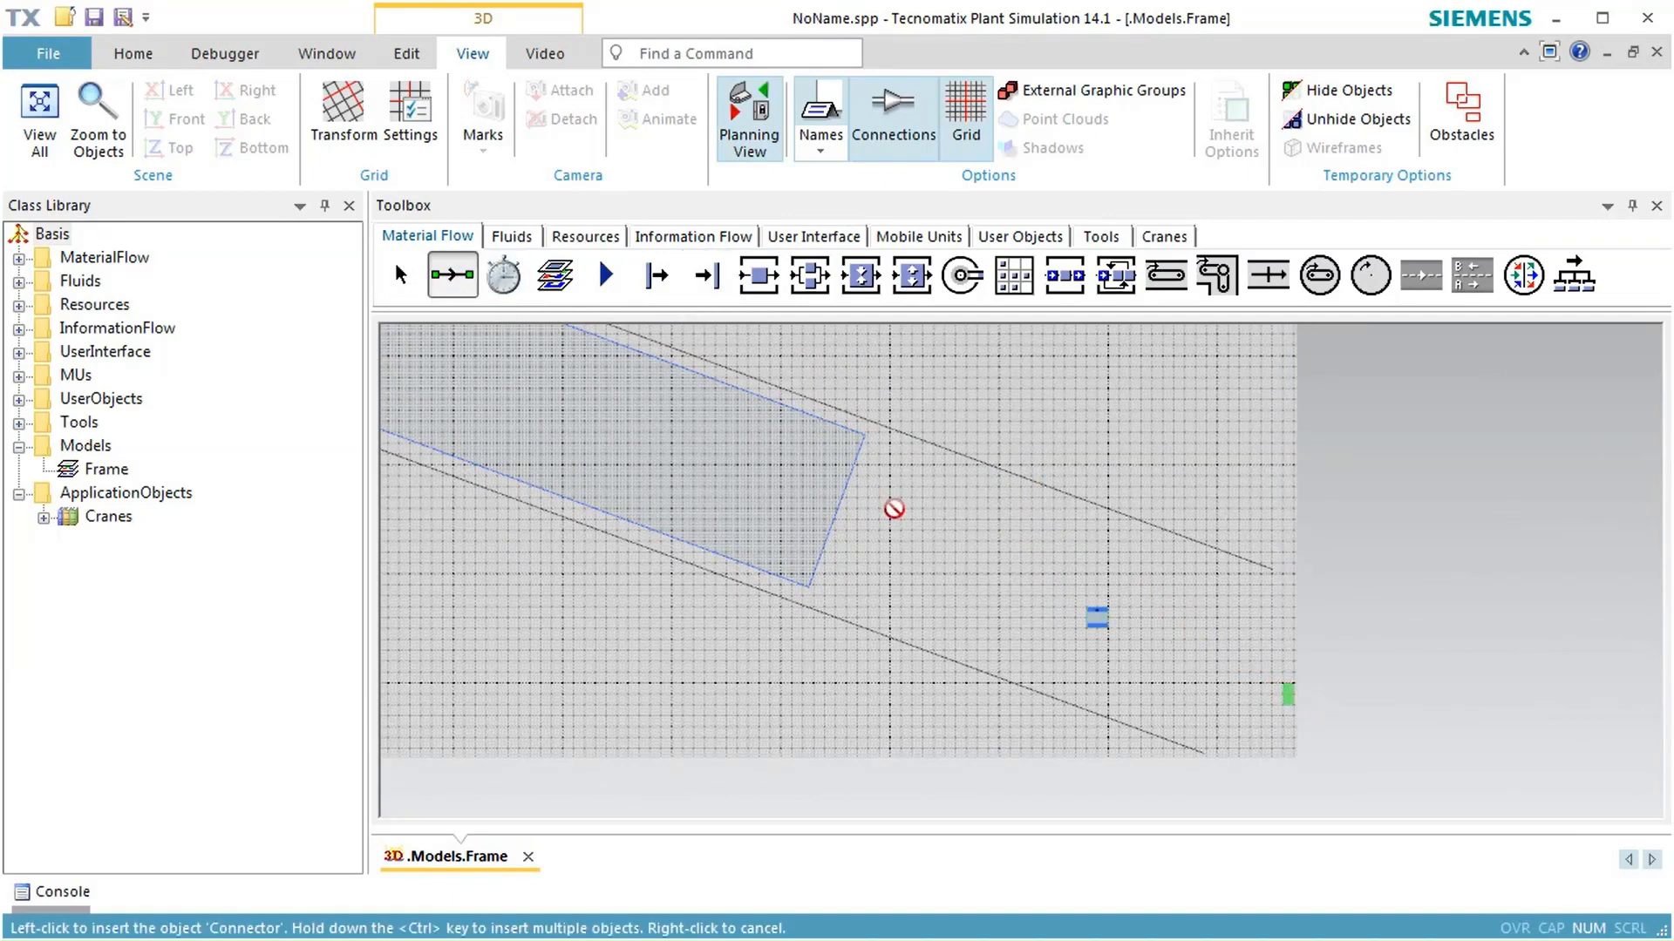
left_click(1094, 617)
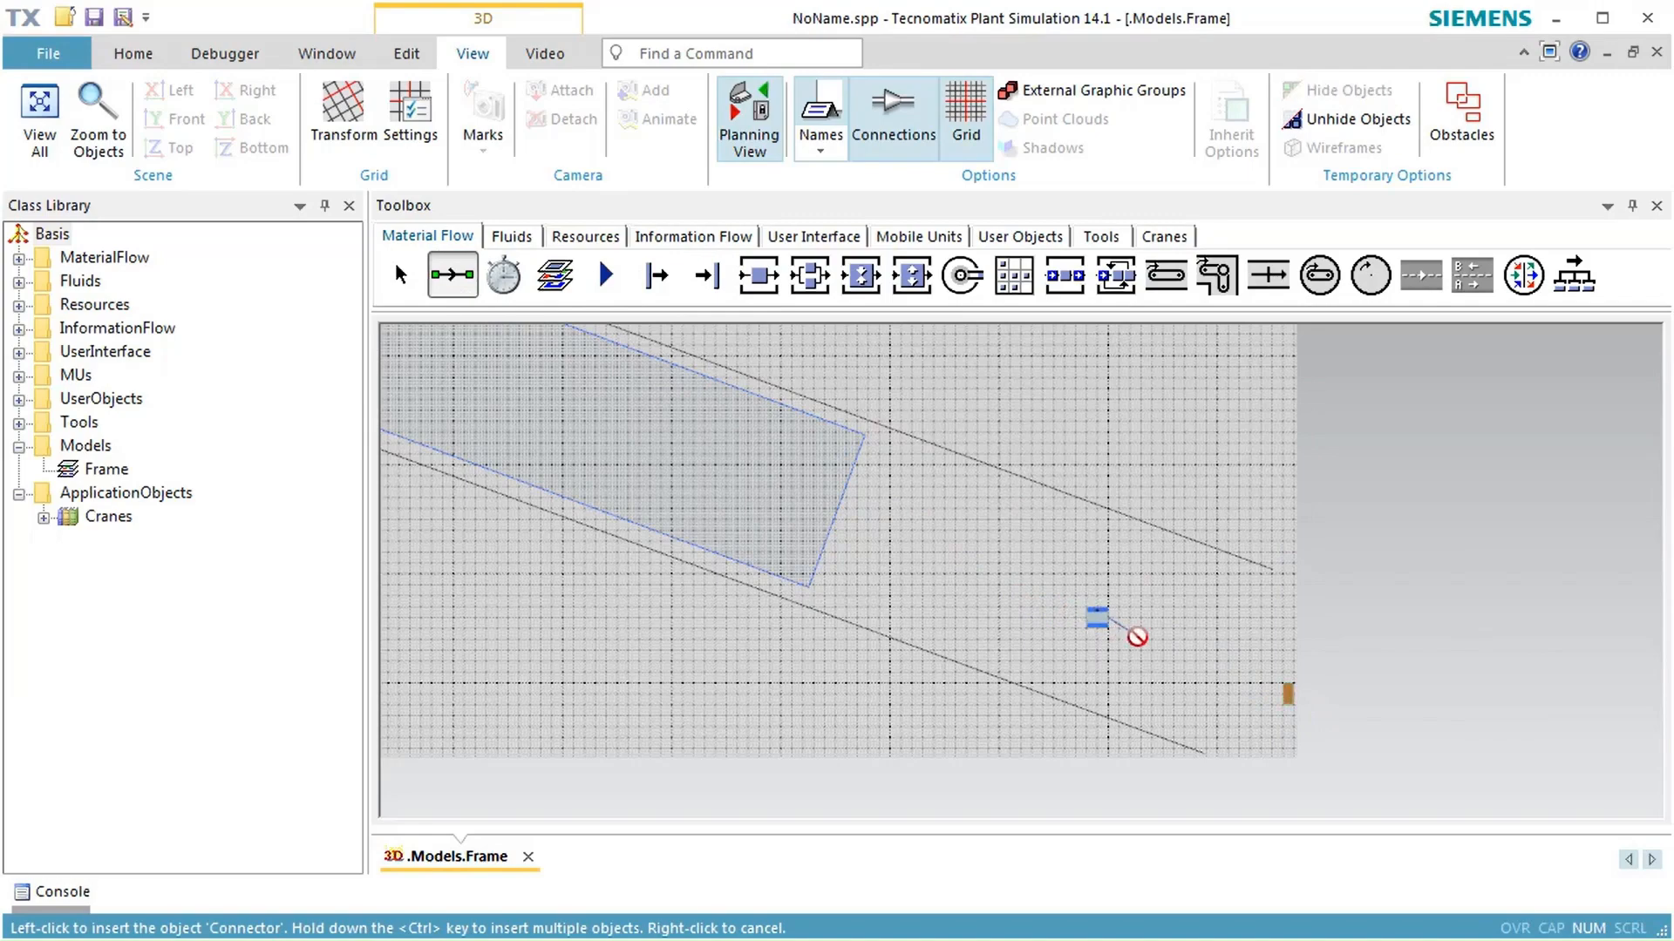
left_click(1286, 693)
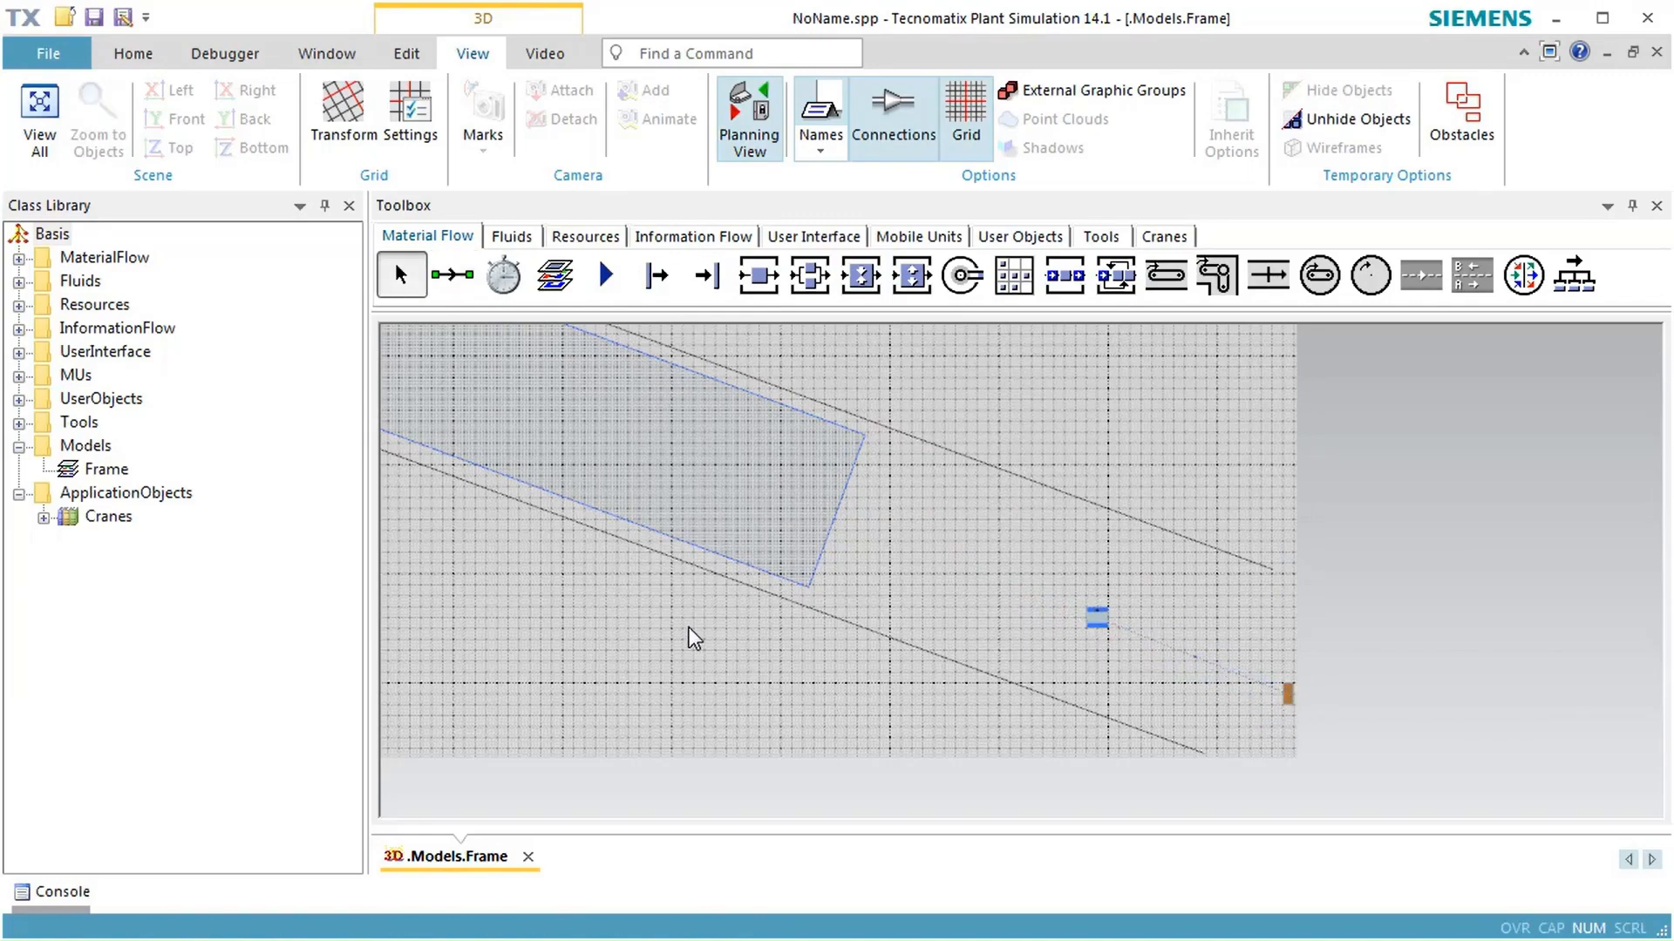
Assign the Station at the crane portal to the storage area as its Entrance.
left_click_drag(679, 618, 1155, 768)
scroll(1115, 730, "down", 3)
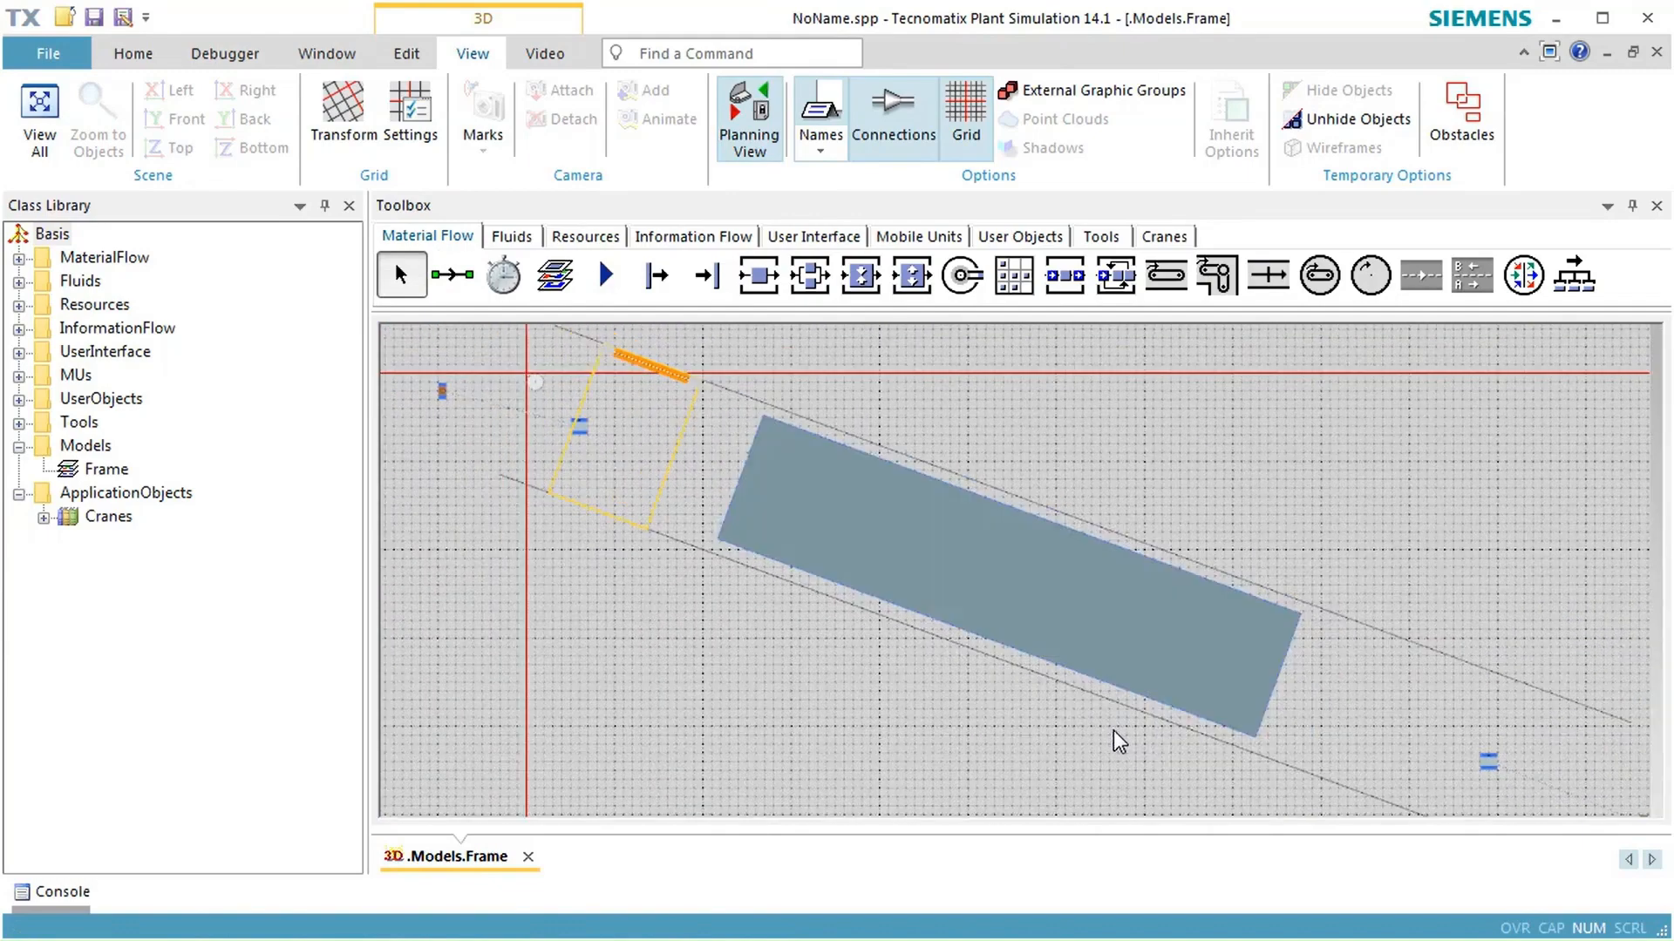
left_click_drag(1034, 683, 1022, 636)
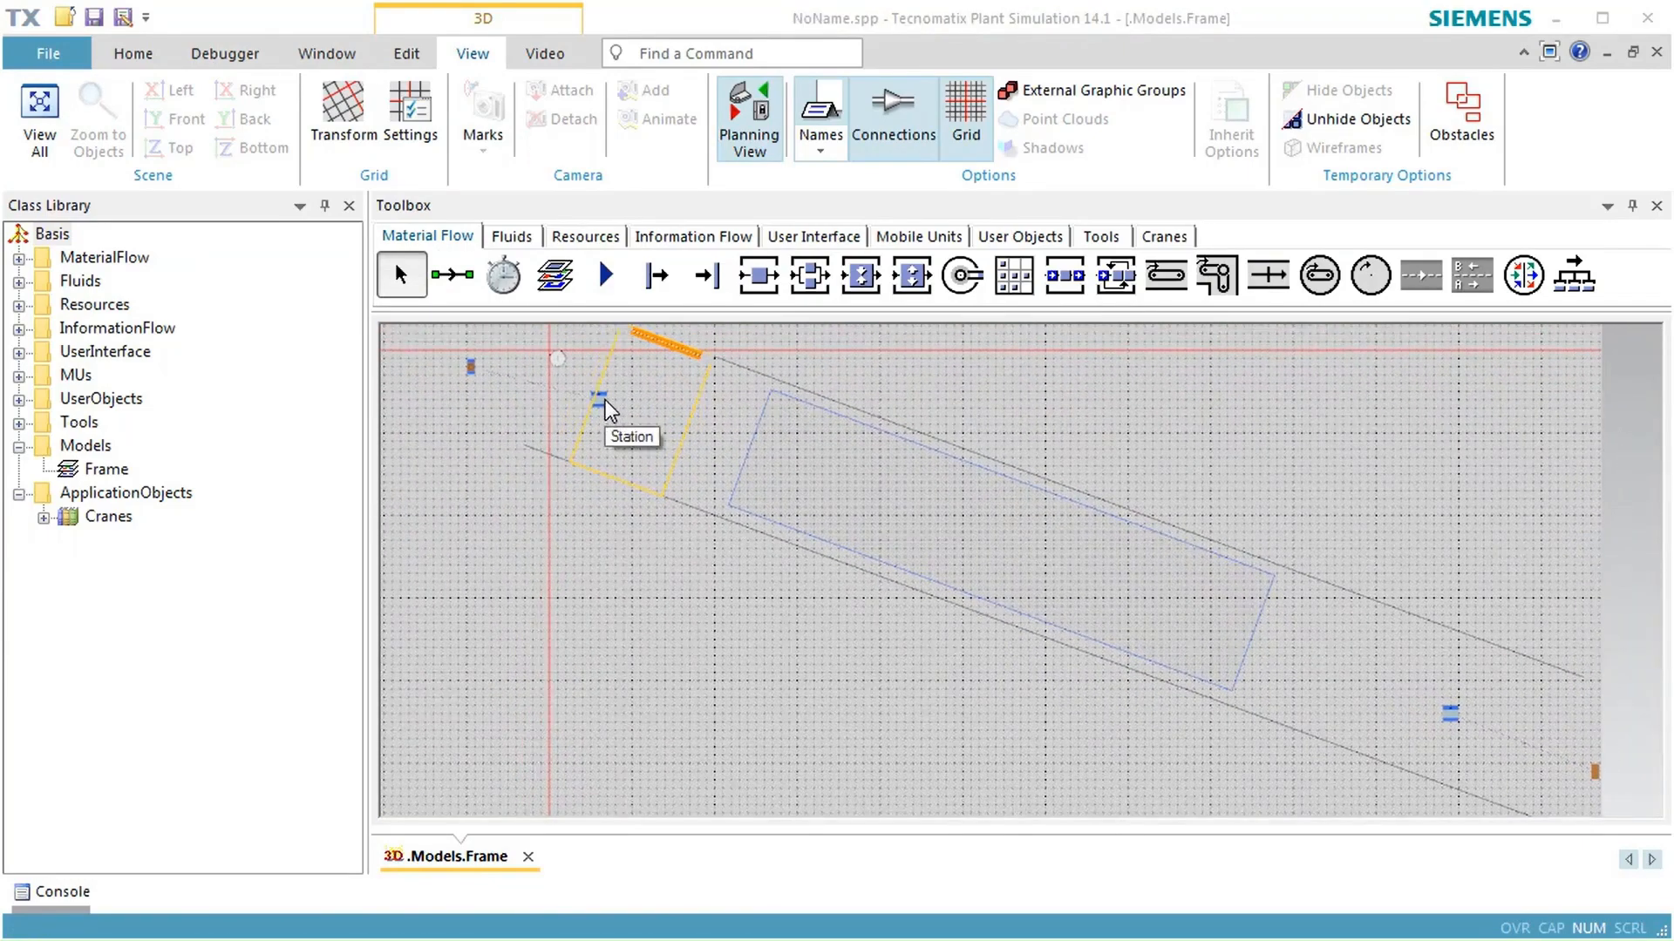
left_click_drag(603, 399, 788, 465)
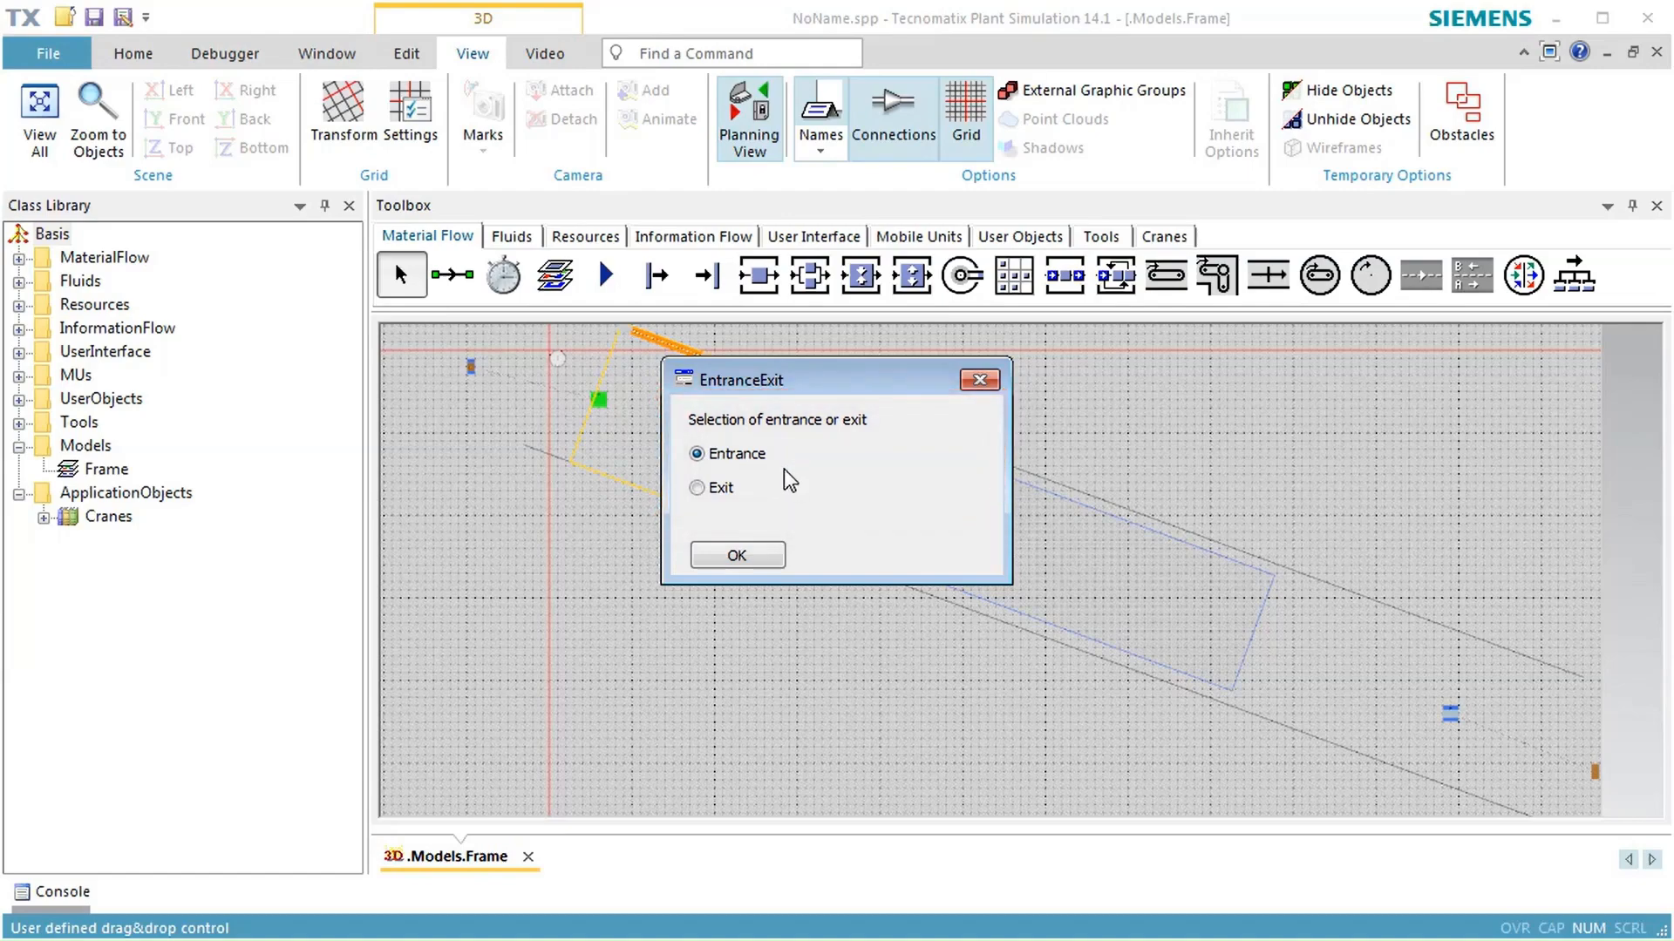
left_click(750, 558)
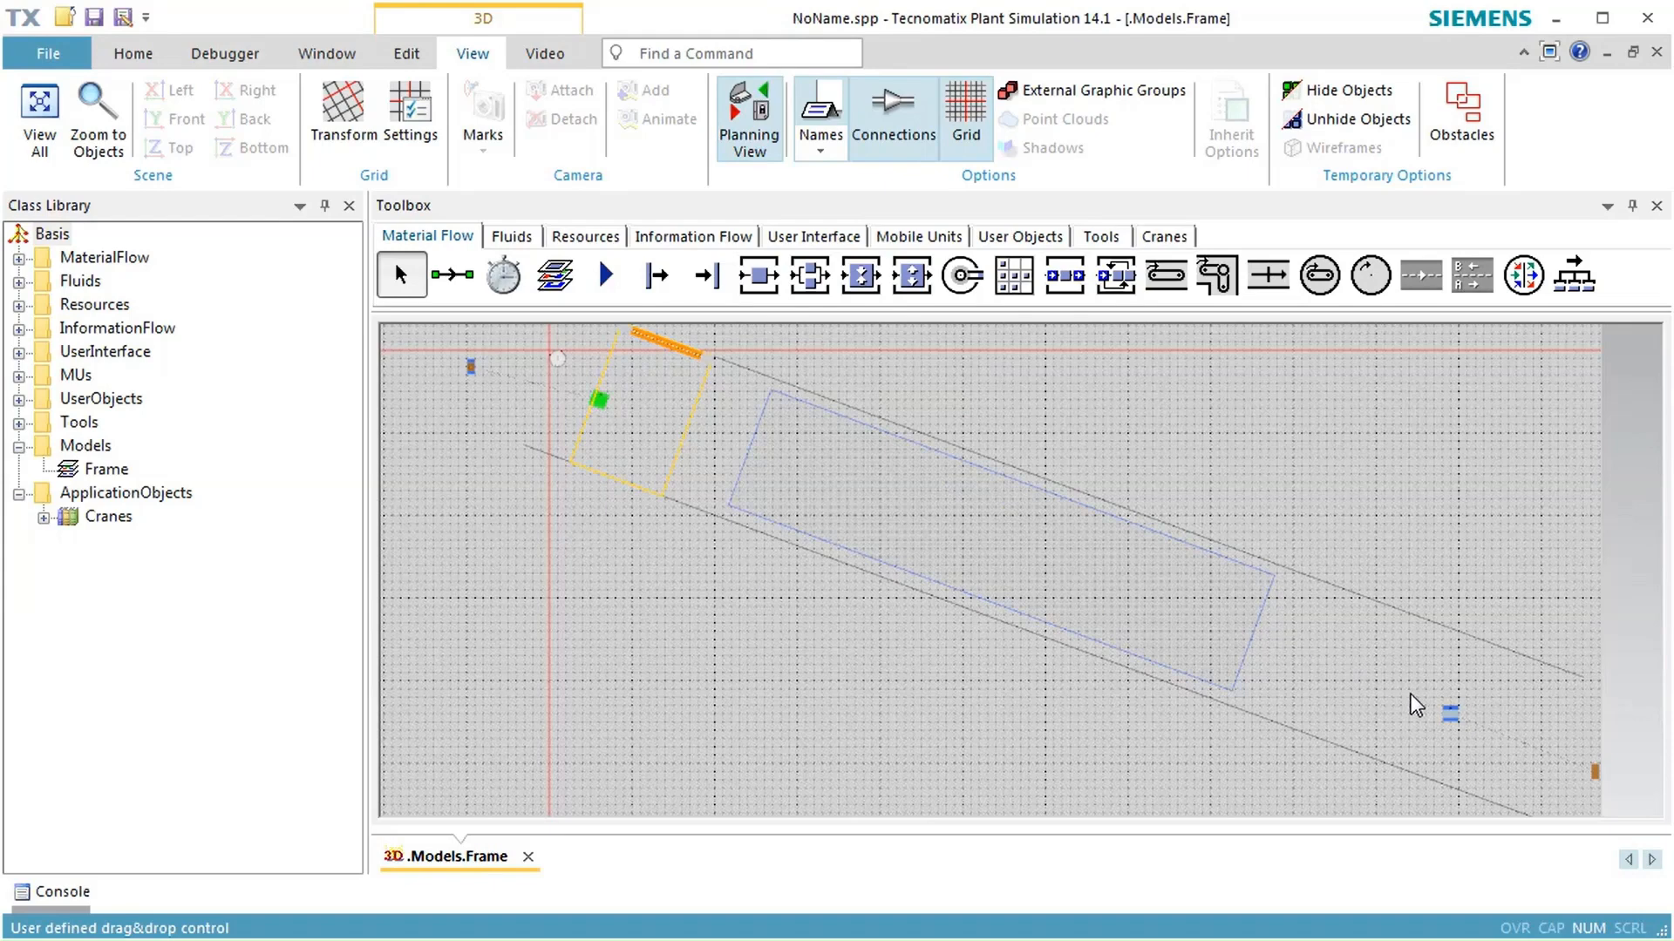
Assign the Station at the far end of the runway to the storage area as its Exit.
left_click_drag(1449, 721, 1207, 631)
left_click(704, 489)
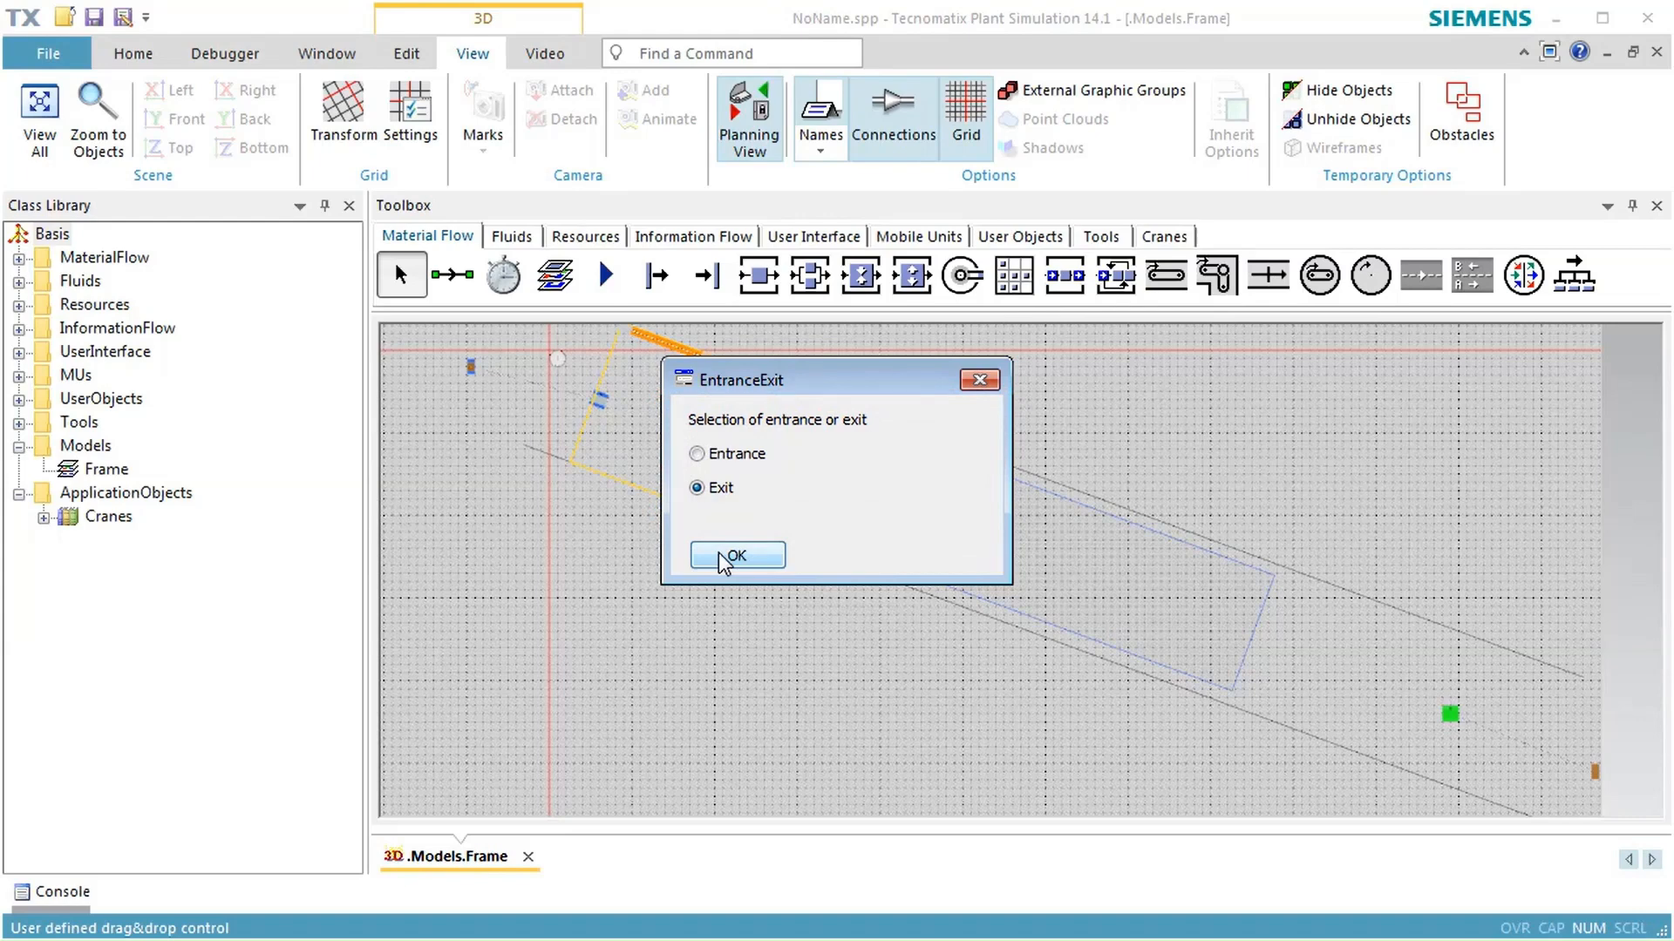
left_click(720, 556)
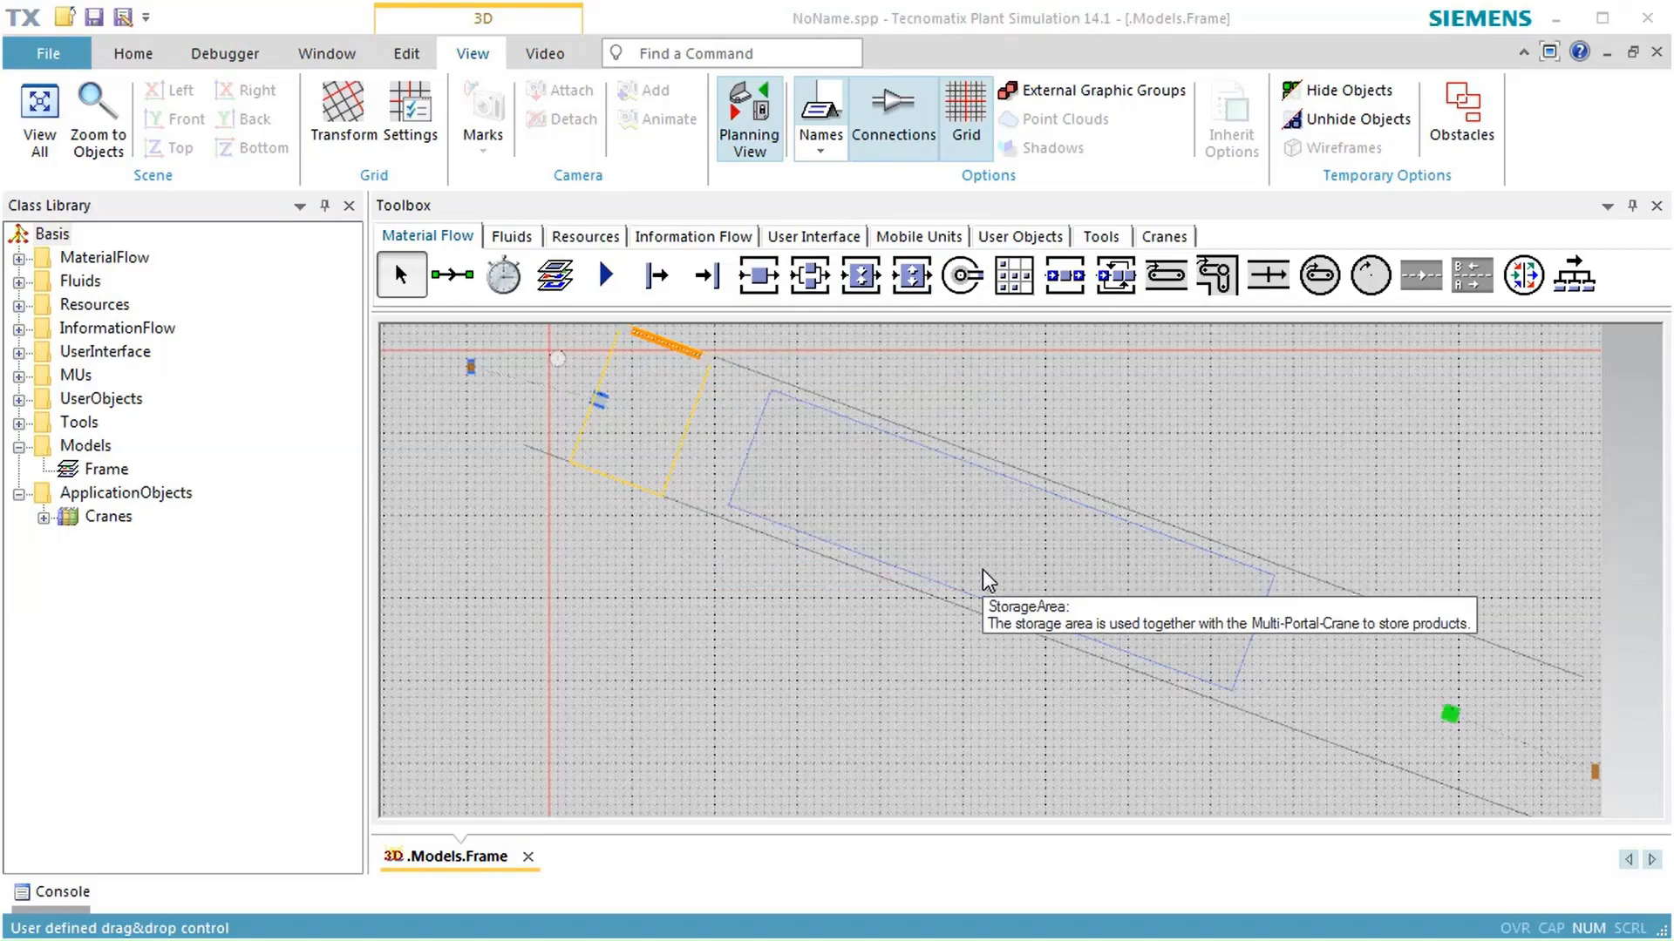
Duplicate the Part object among the MUs in the class library.
left_click(19, 376)
left_click(75, 402)
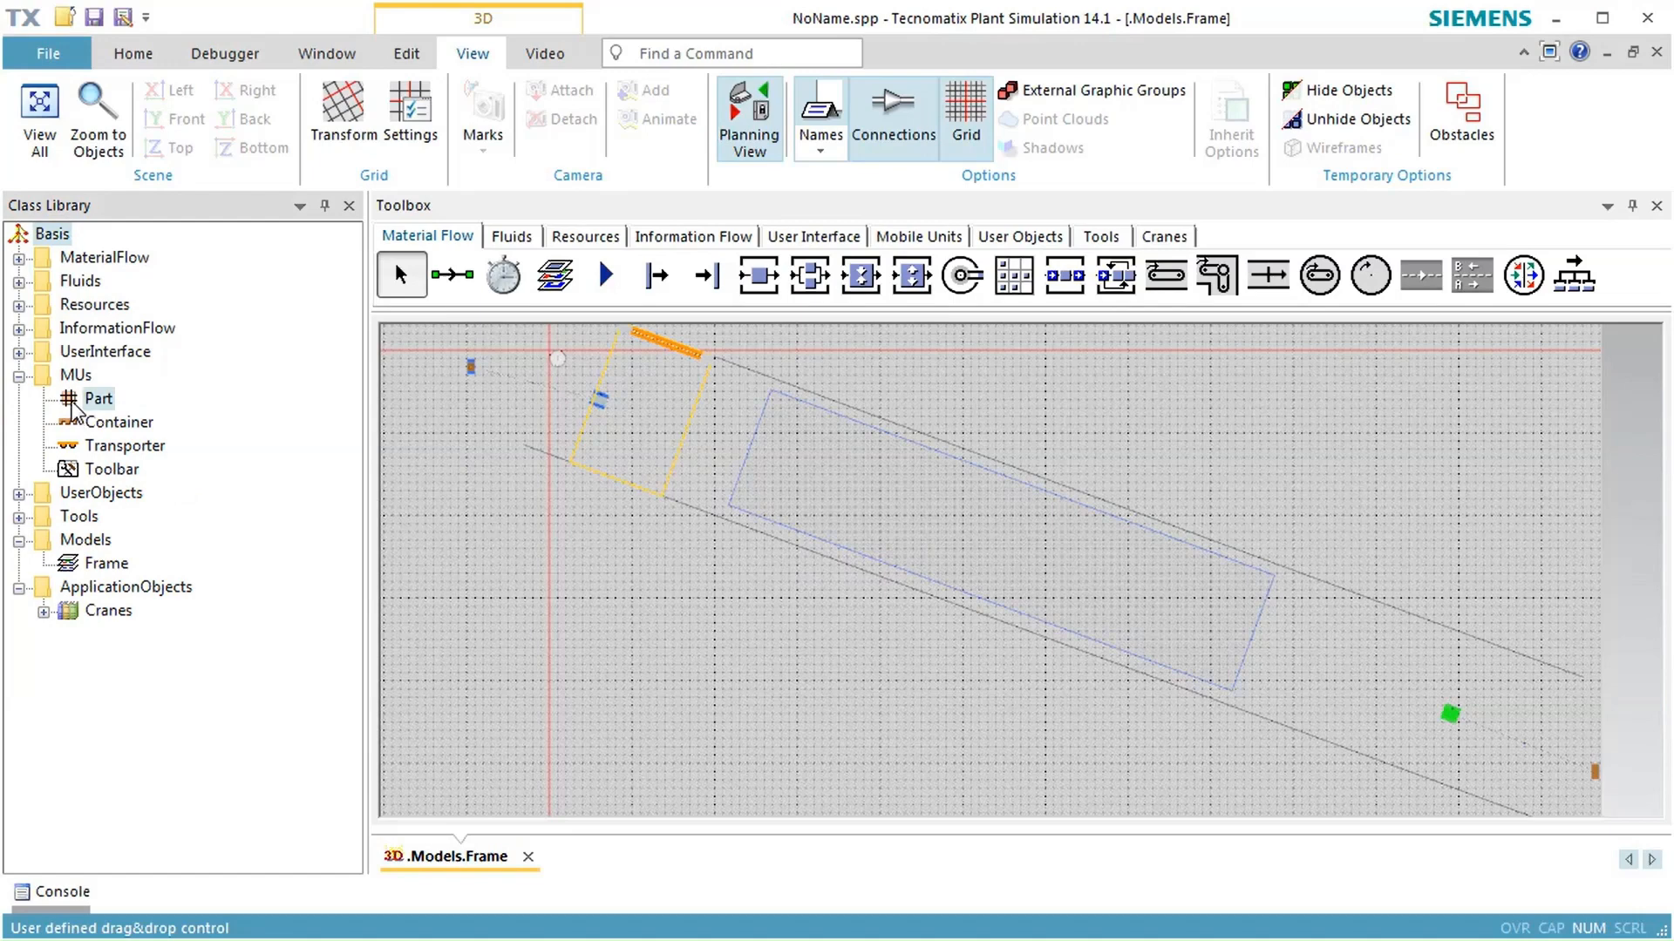
right_click(75, 403)
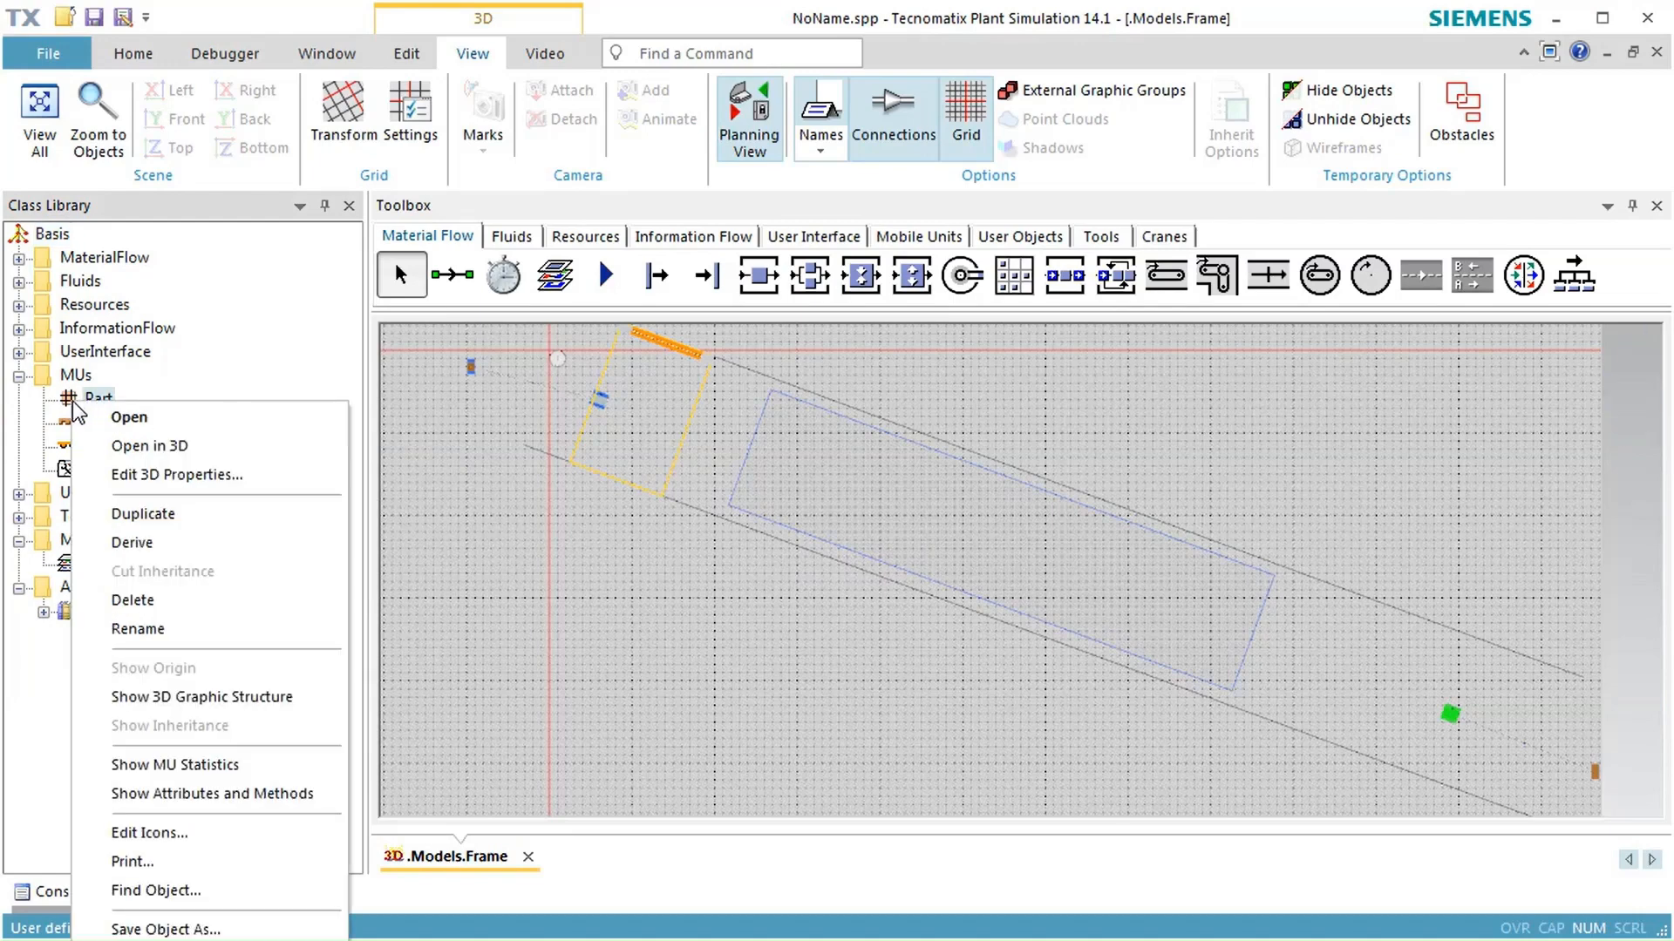
left_click(112, 515)
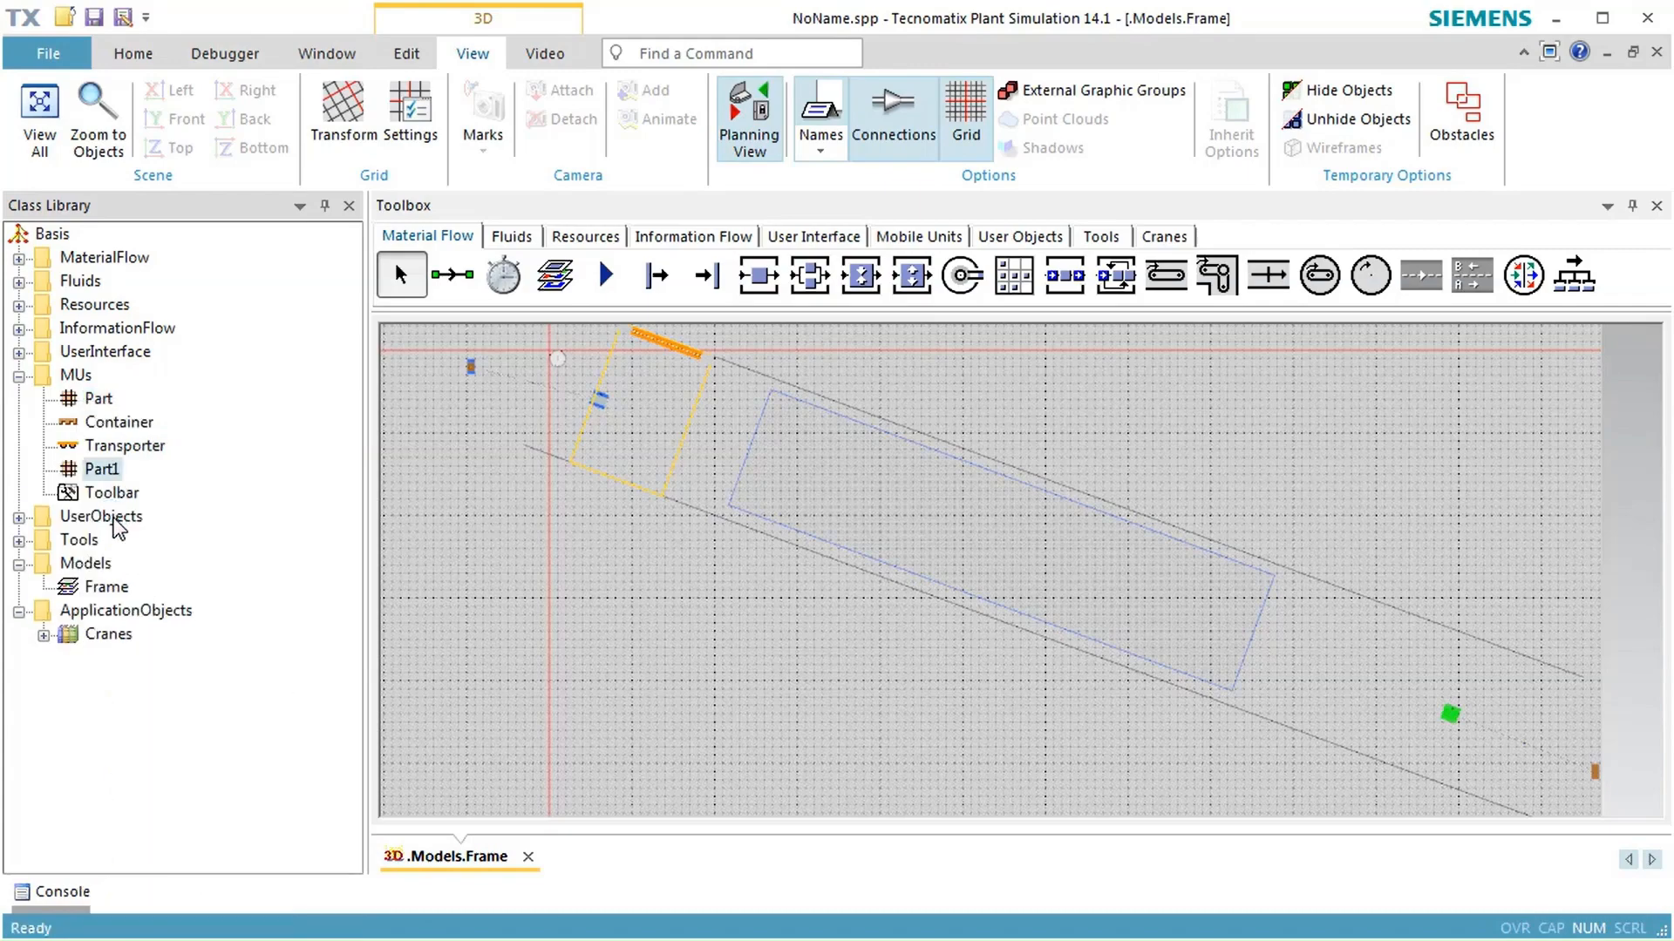
Open the duplicated part in 3D and delete its default graphic.
right_click(69, 472)
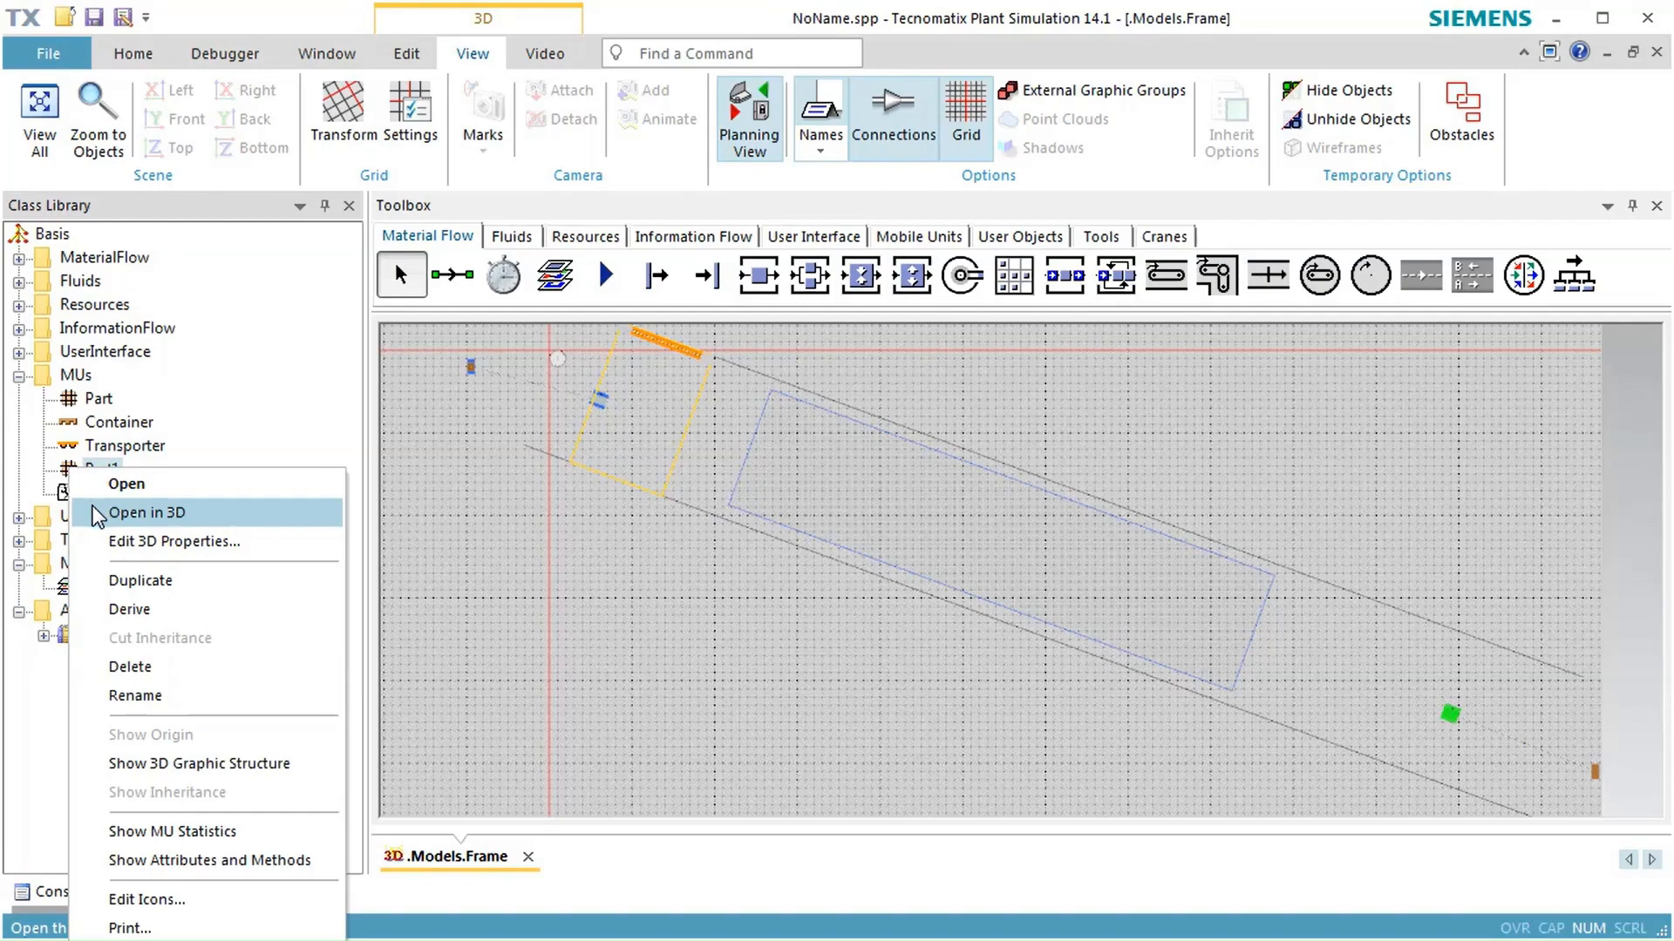
left_click(98, 514)
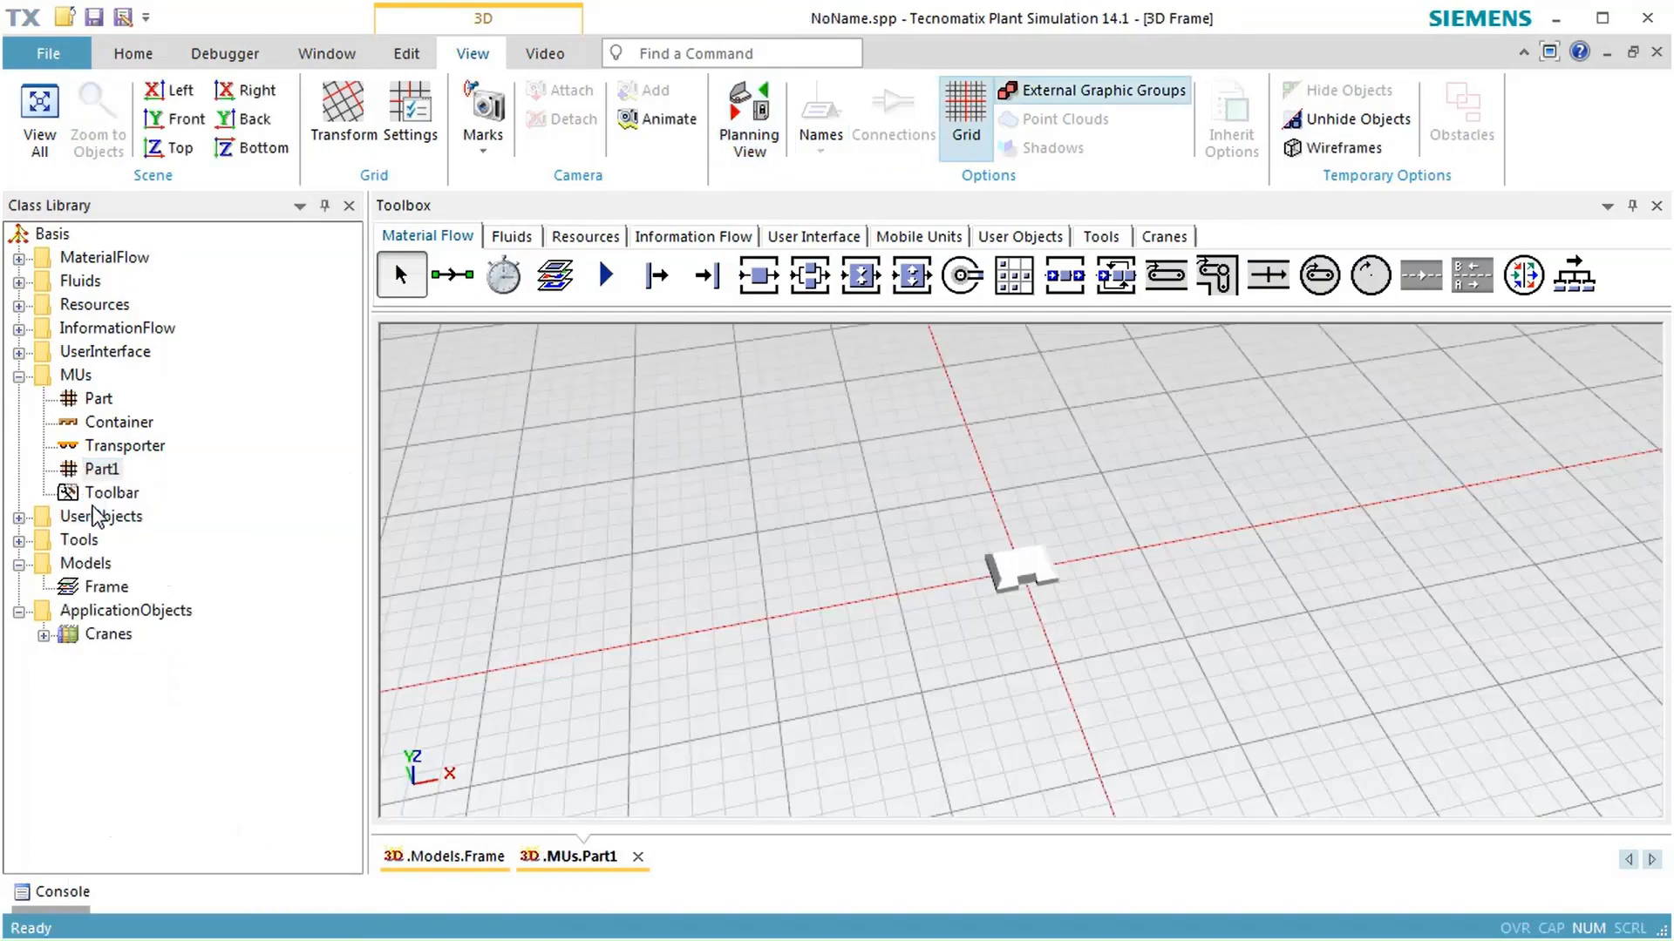
left_click(1011, 567)
key("Delete")
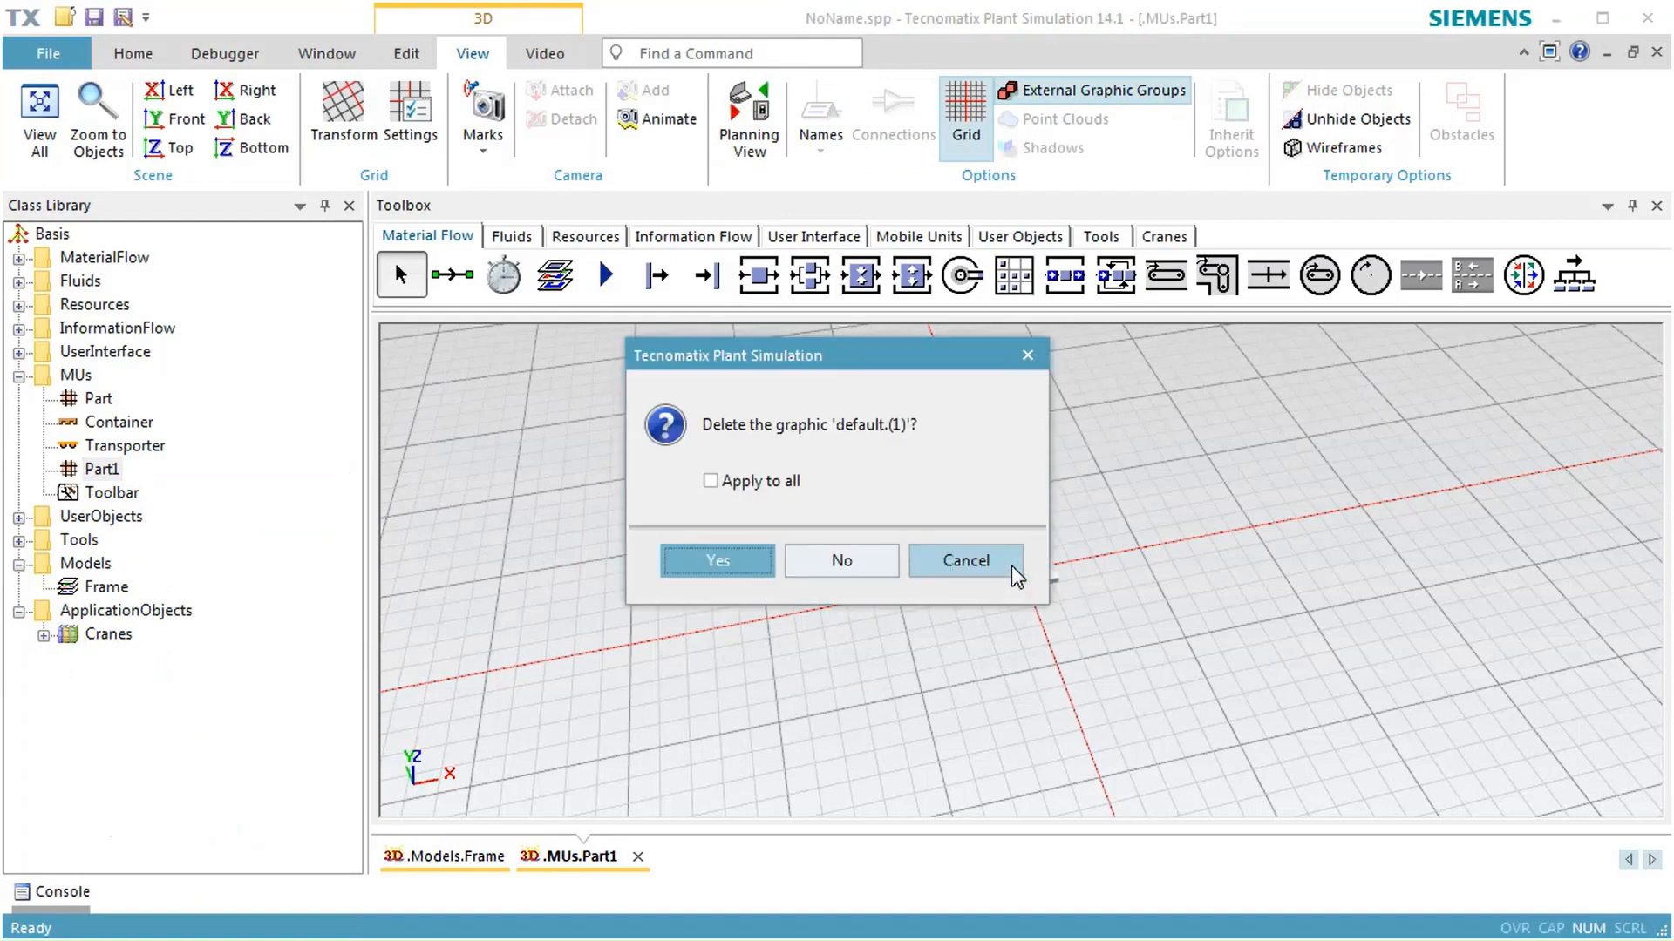
key("Return")
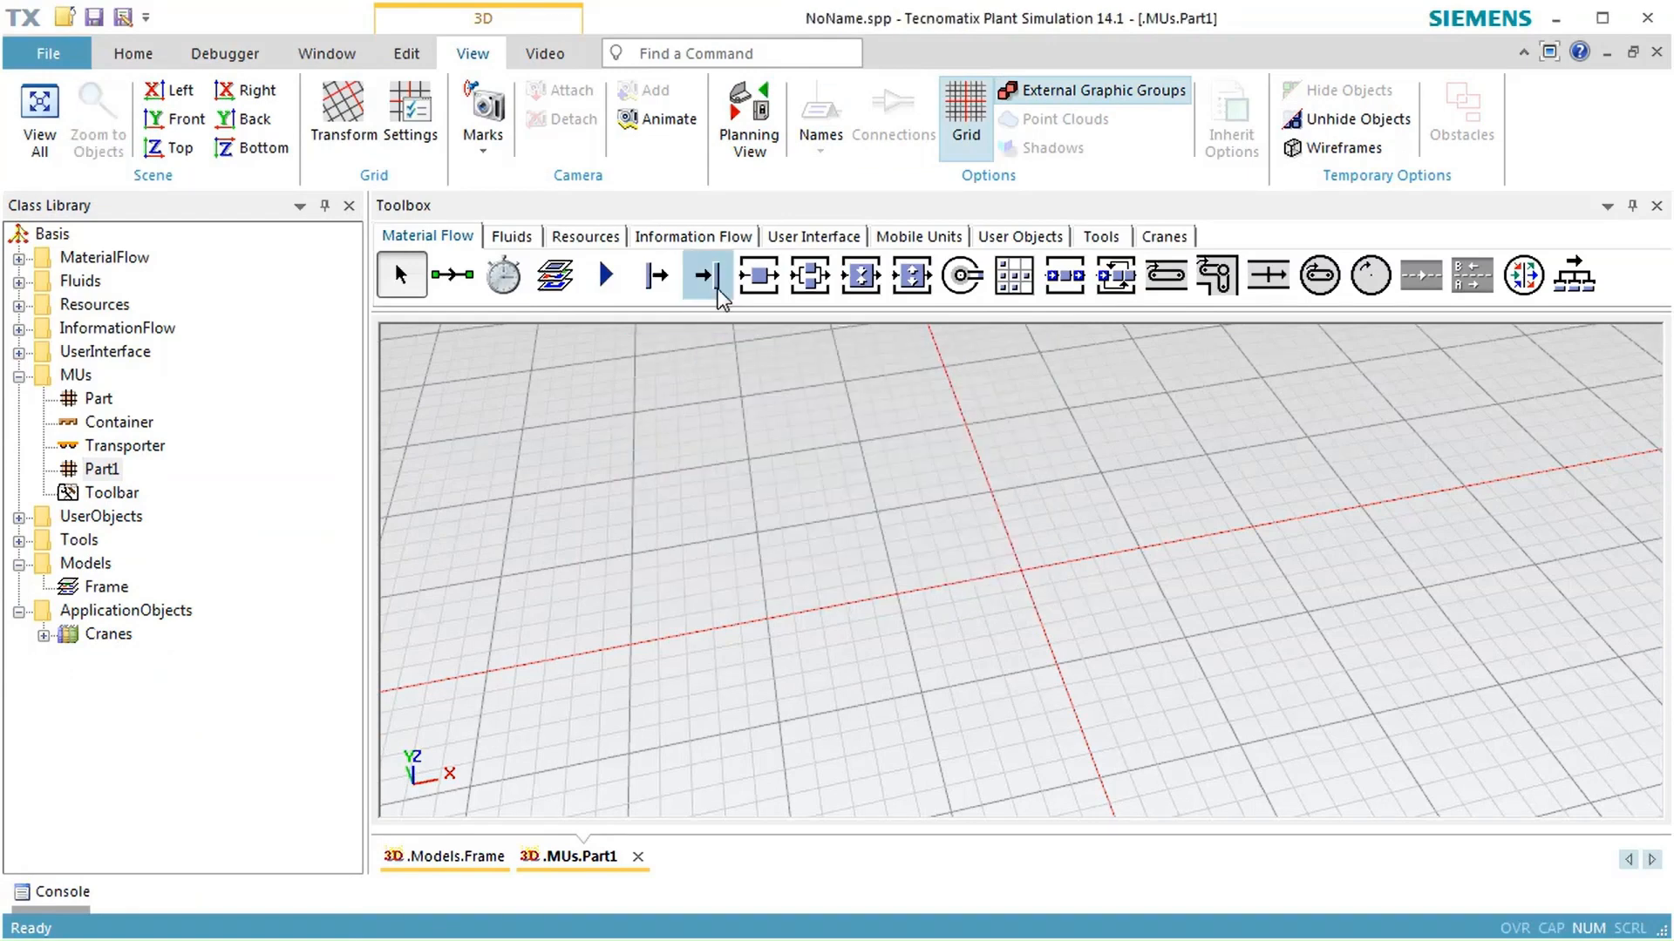
Import container.jt from the Container folder as the part's graphic, positioned as shown in the view with the Z-axis pointing up.
left_click(413, 55)
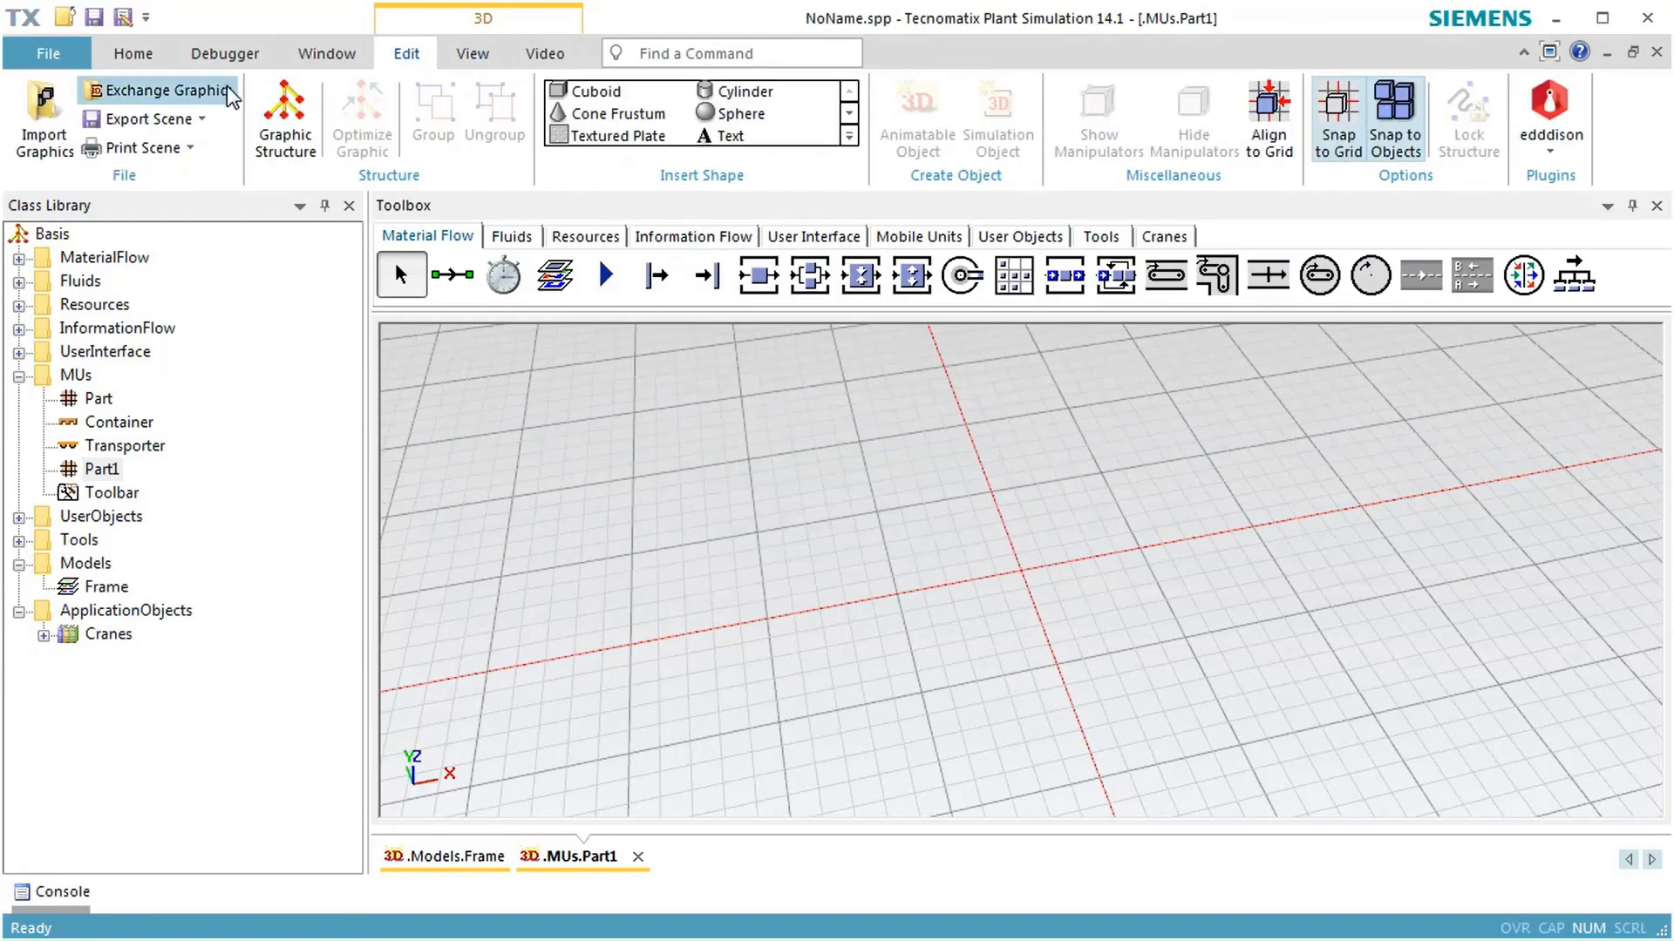
left_click(56, 117)
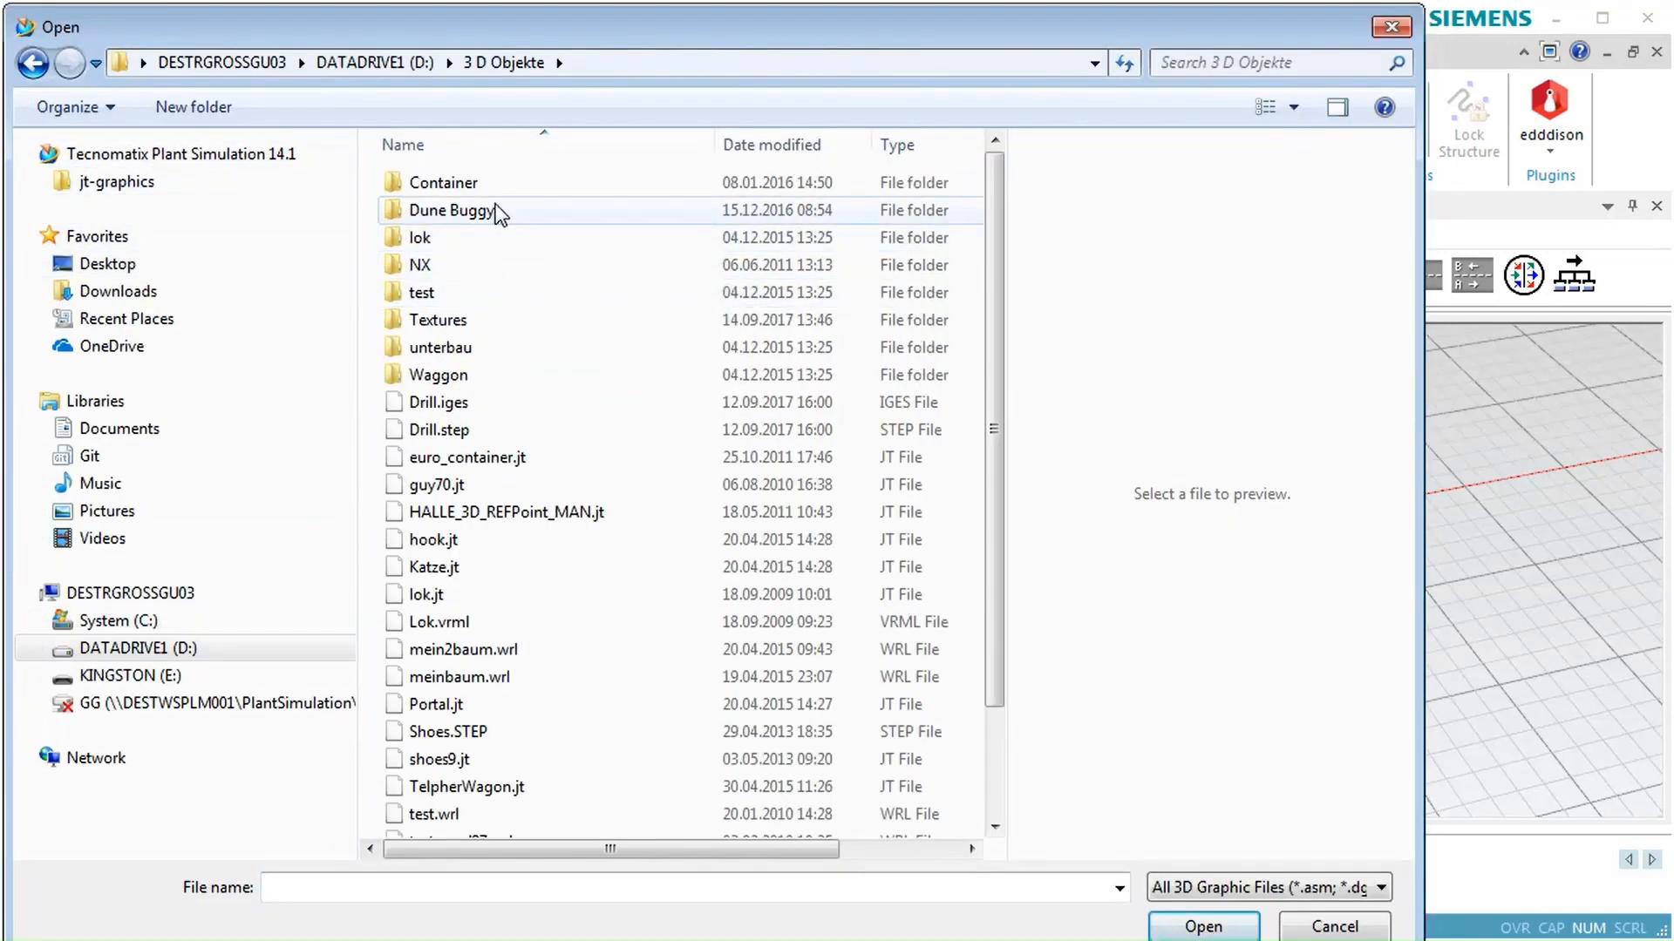
double_click(485, 184)
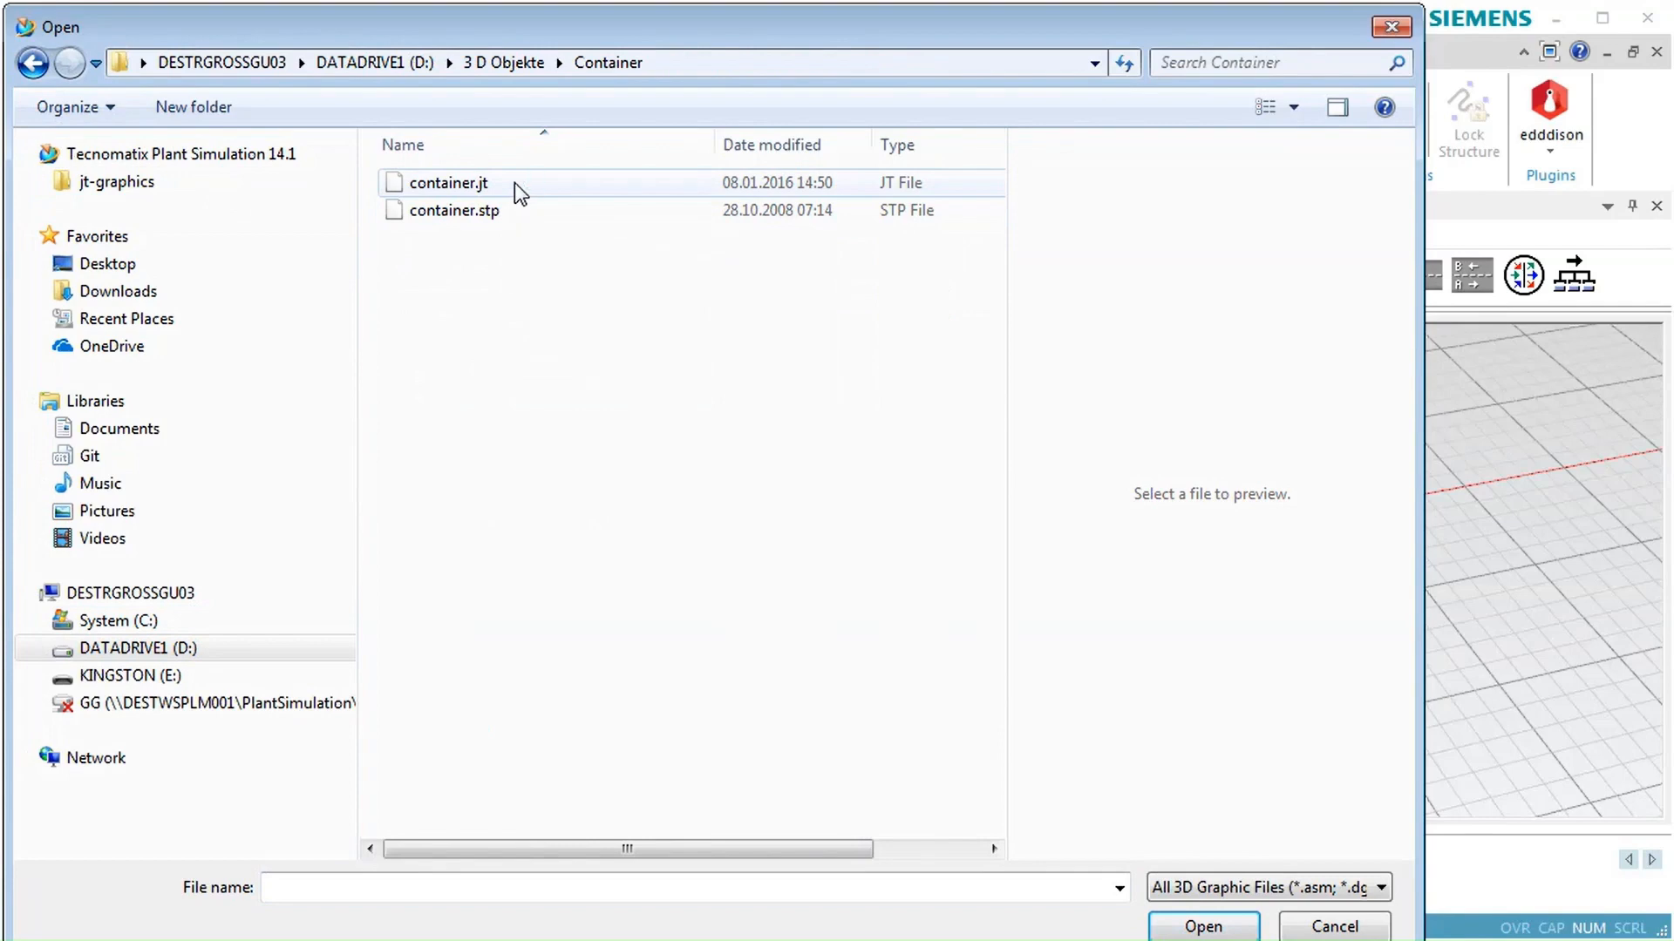
double_click(514, 183)
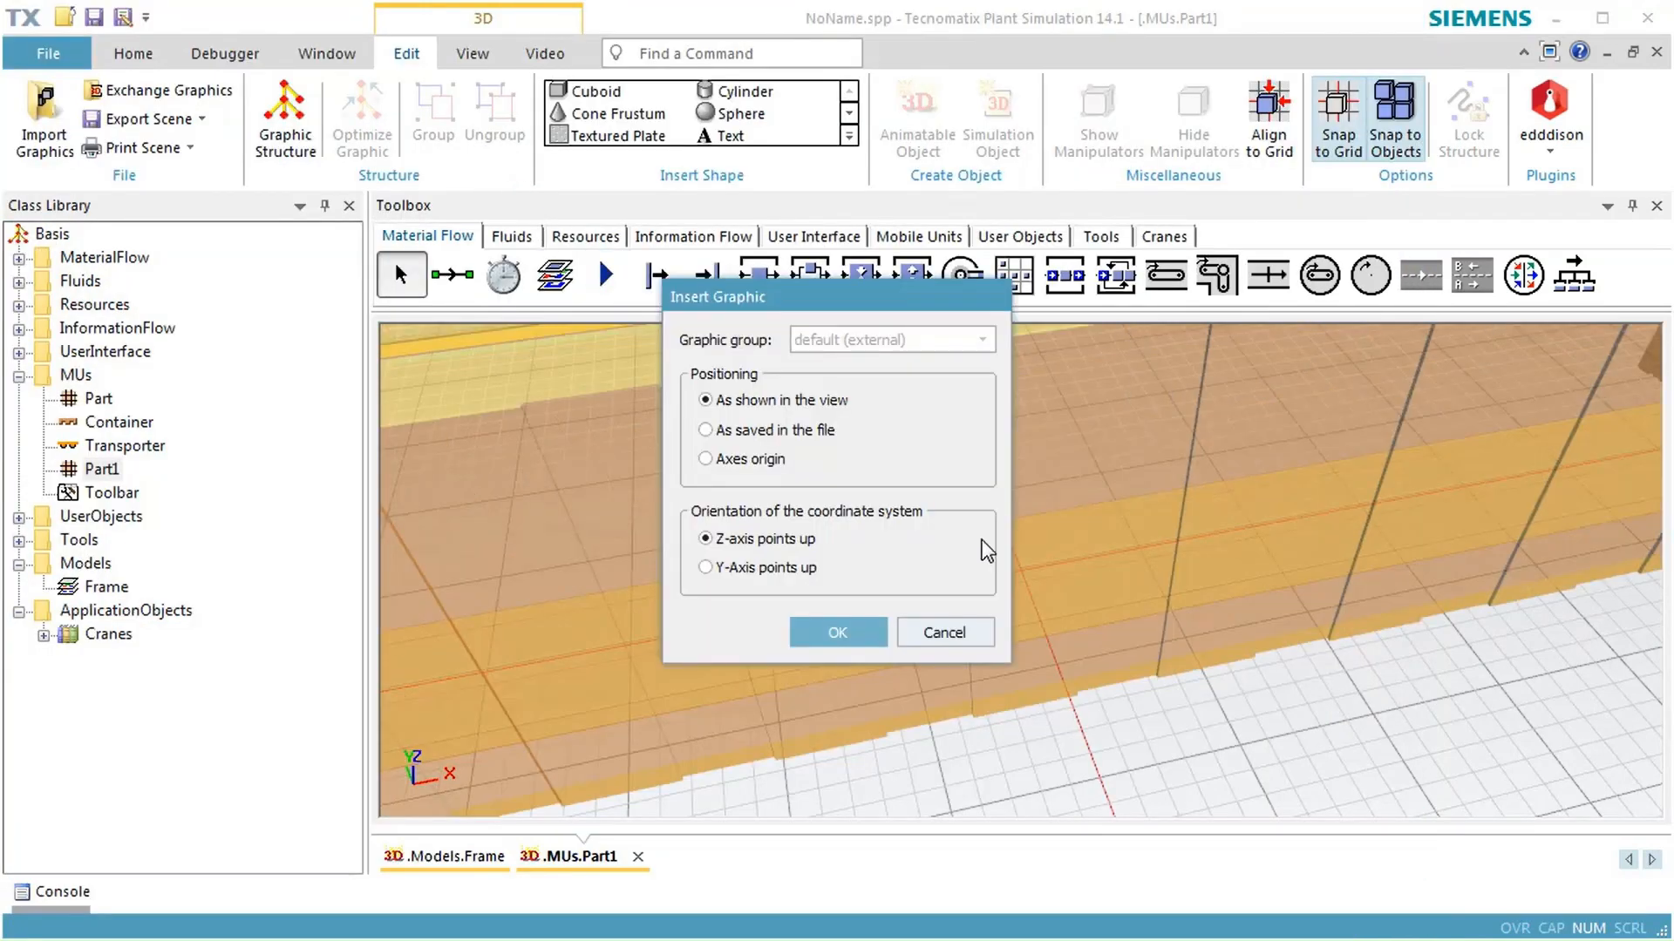
left_click(859, 628)
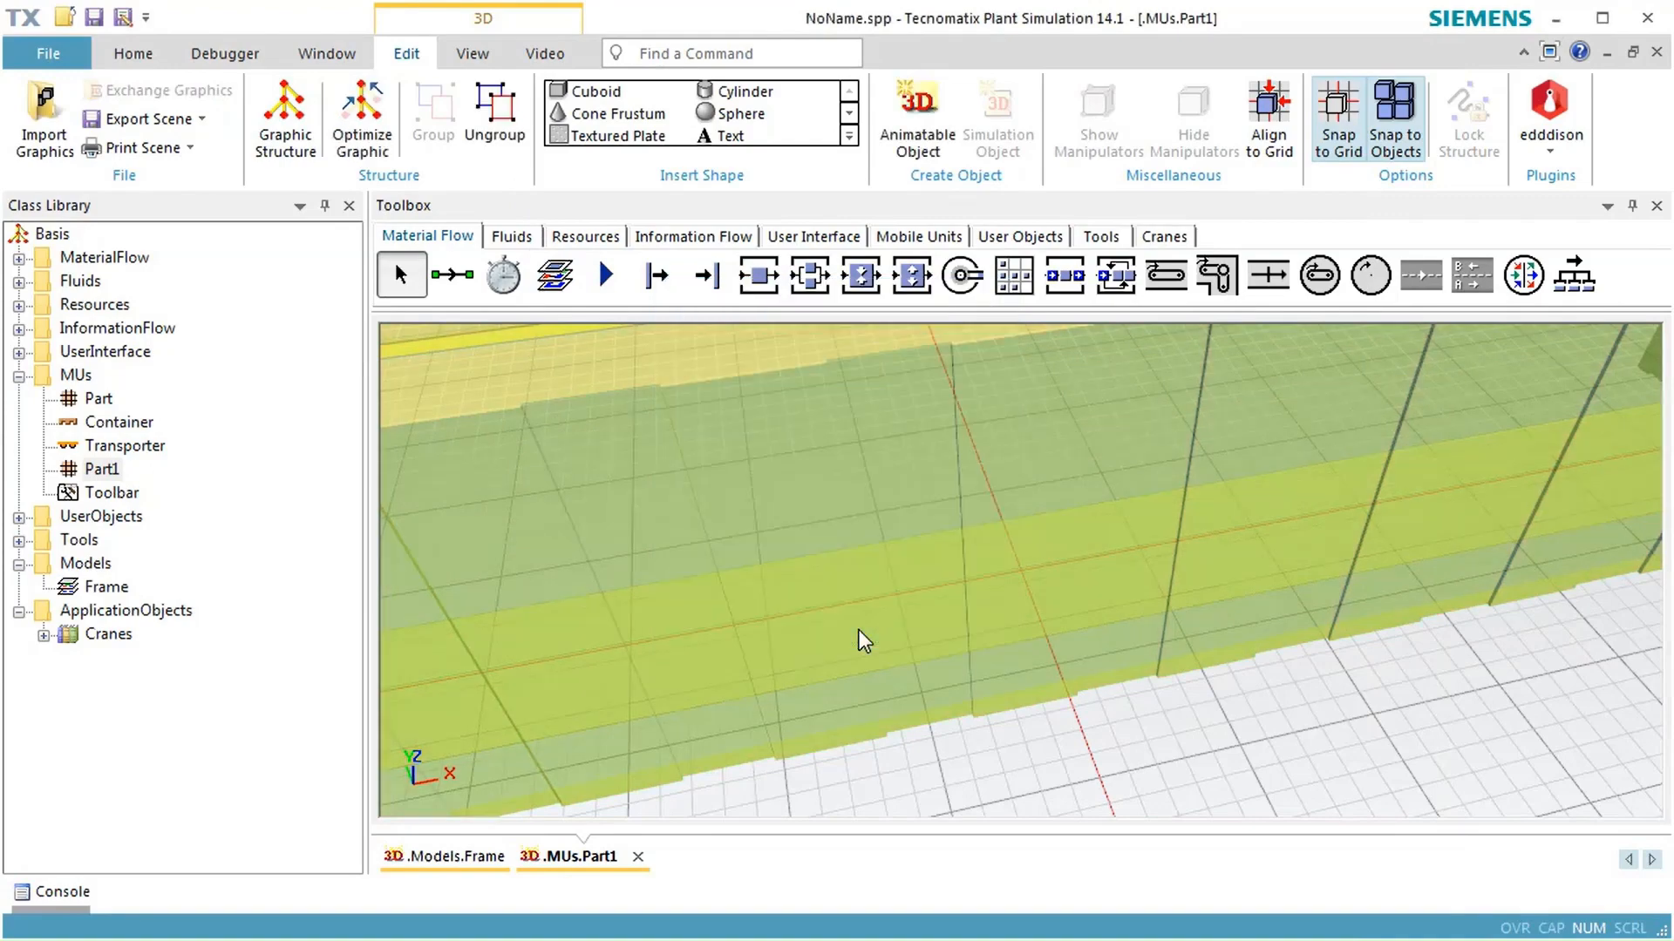
Move the container graphic of Part1 to the zero position in its 3D properties and close the part's 3D scene.
right_click(903, 624)
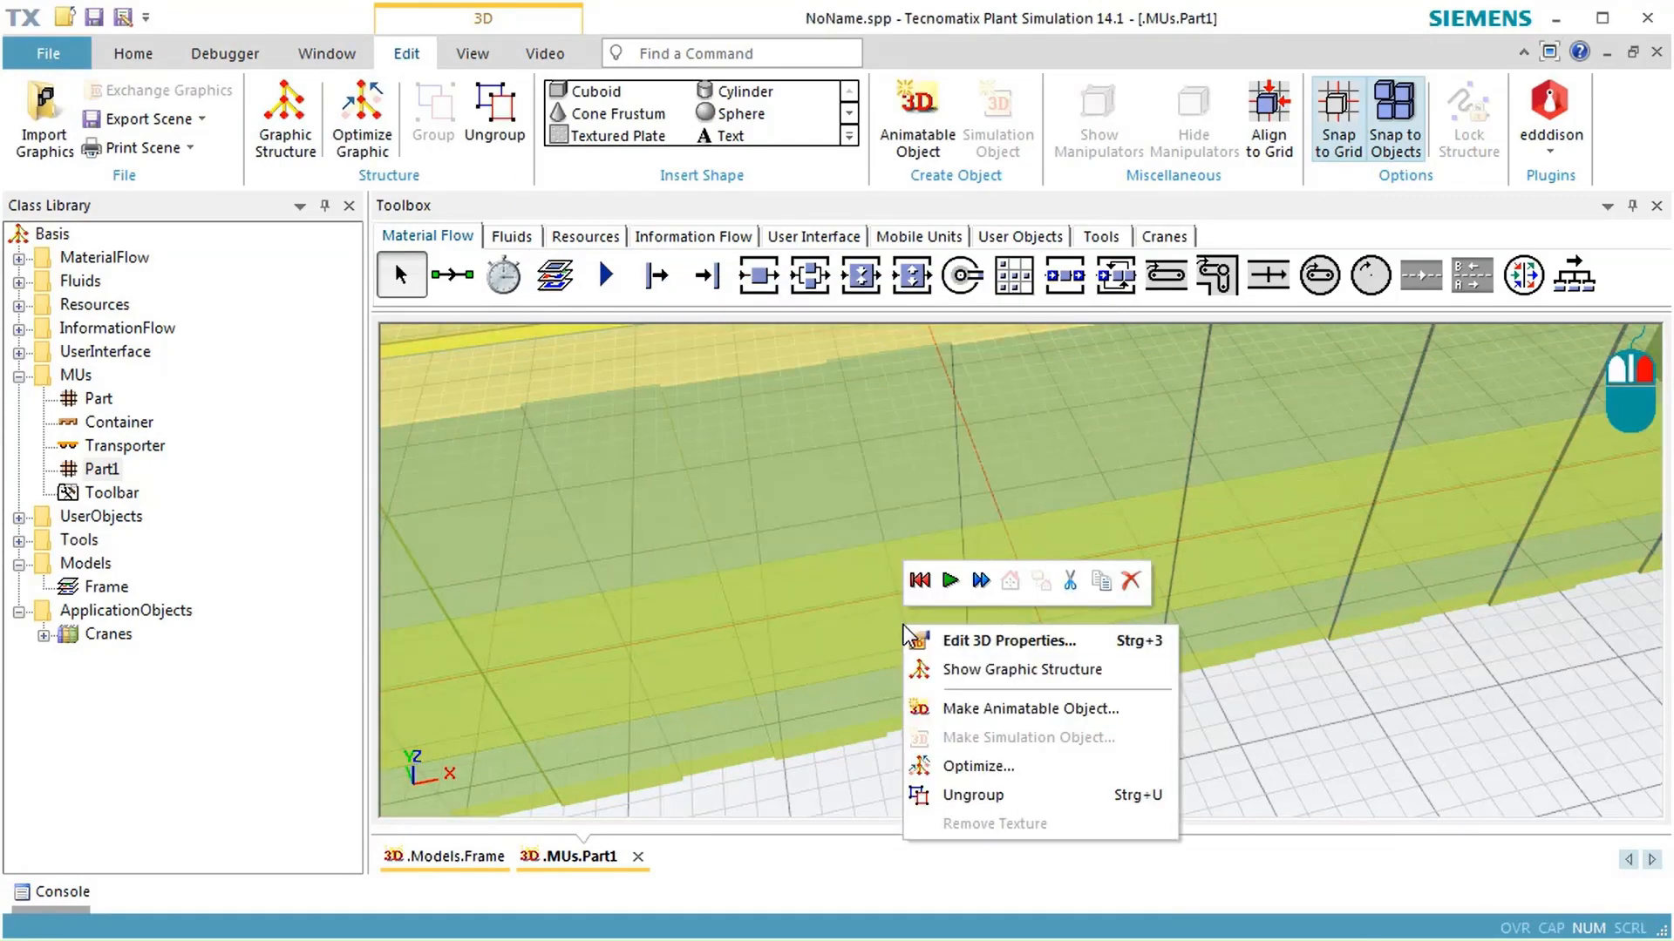
left_click(915, 642)
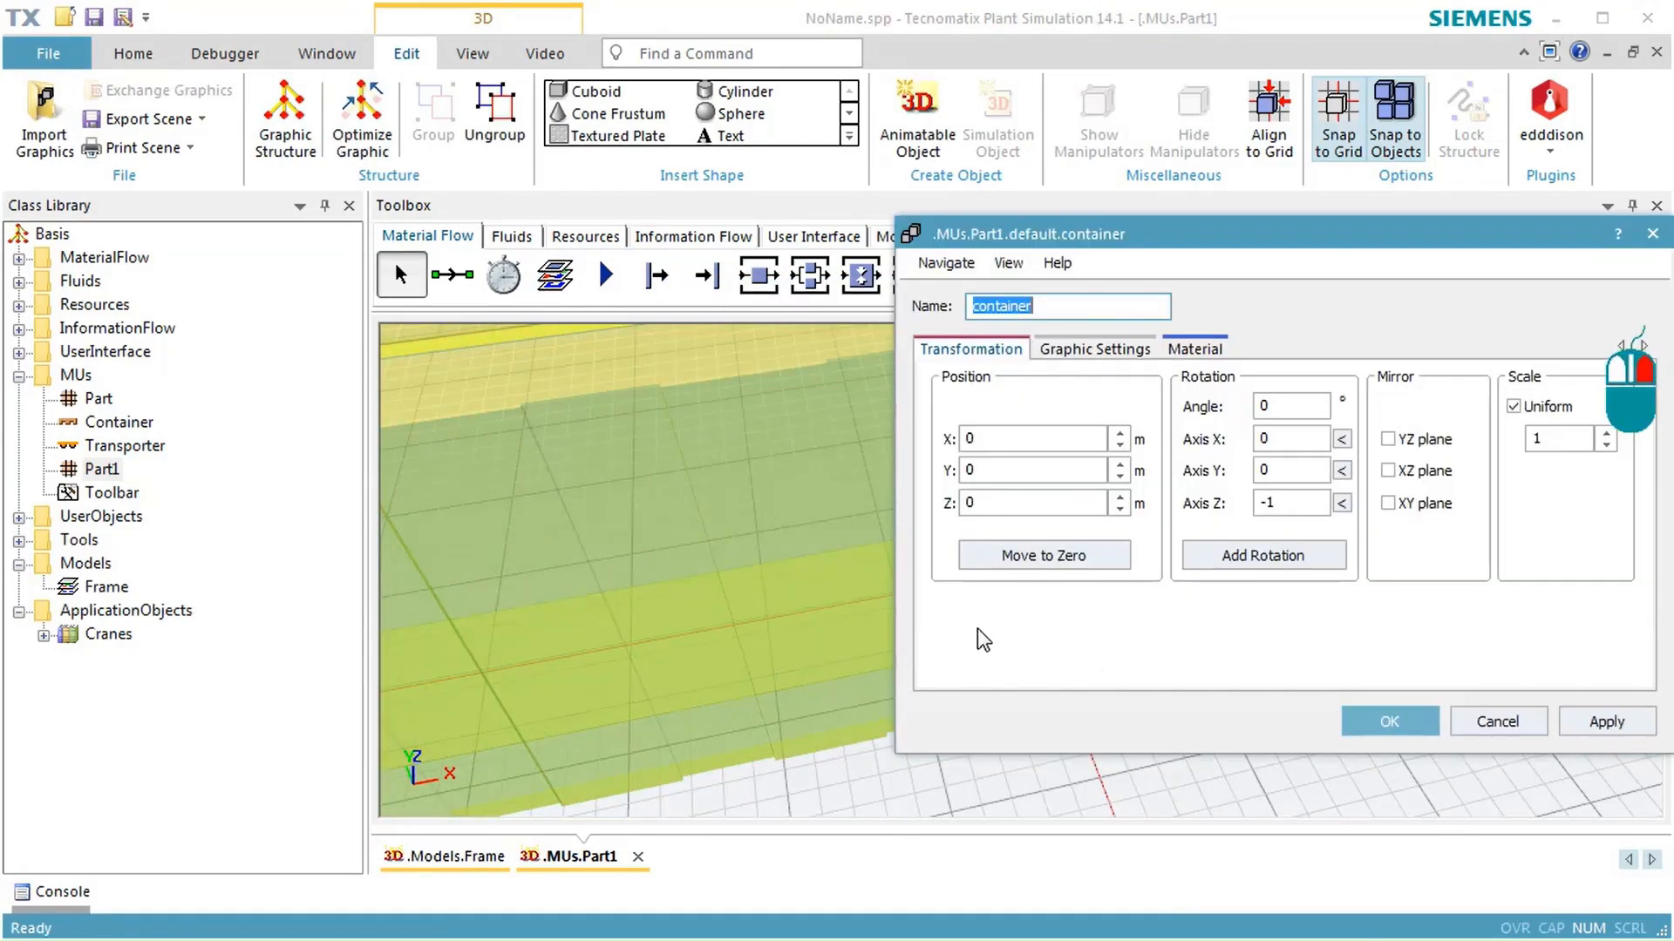
left_click(1034, 558)
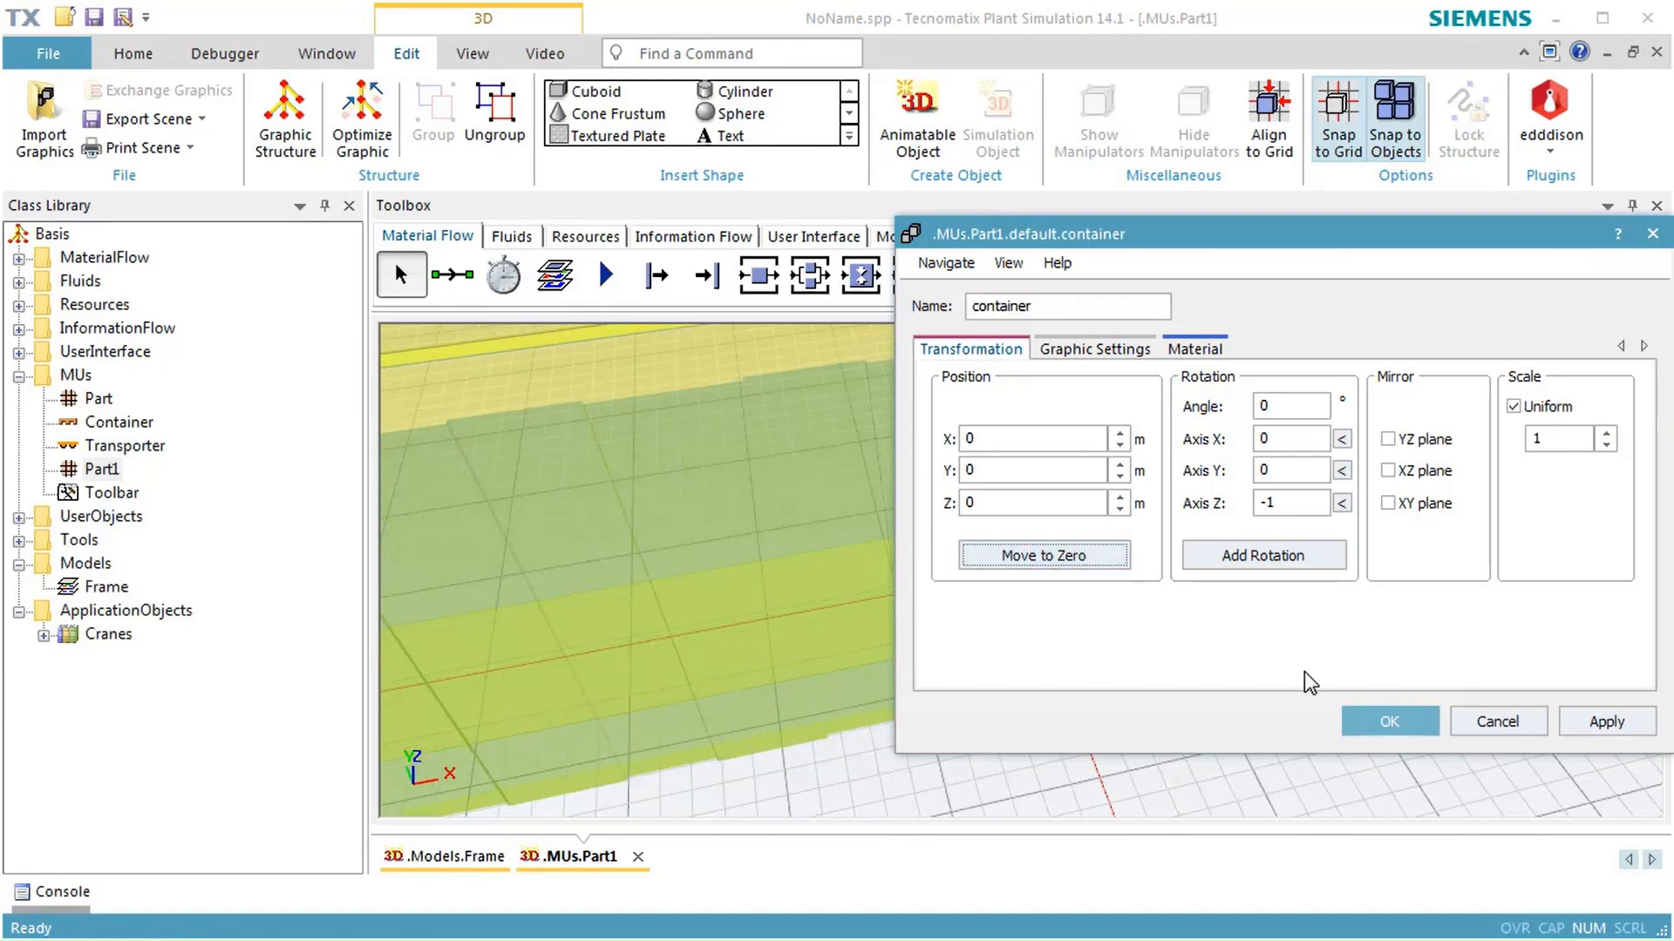
left_click(1364, 723)
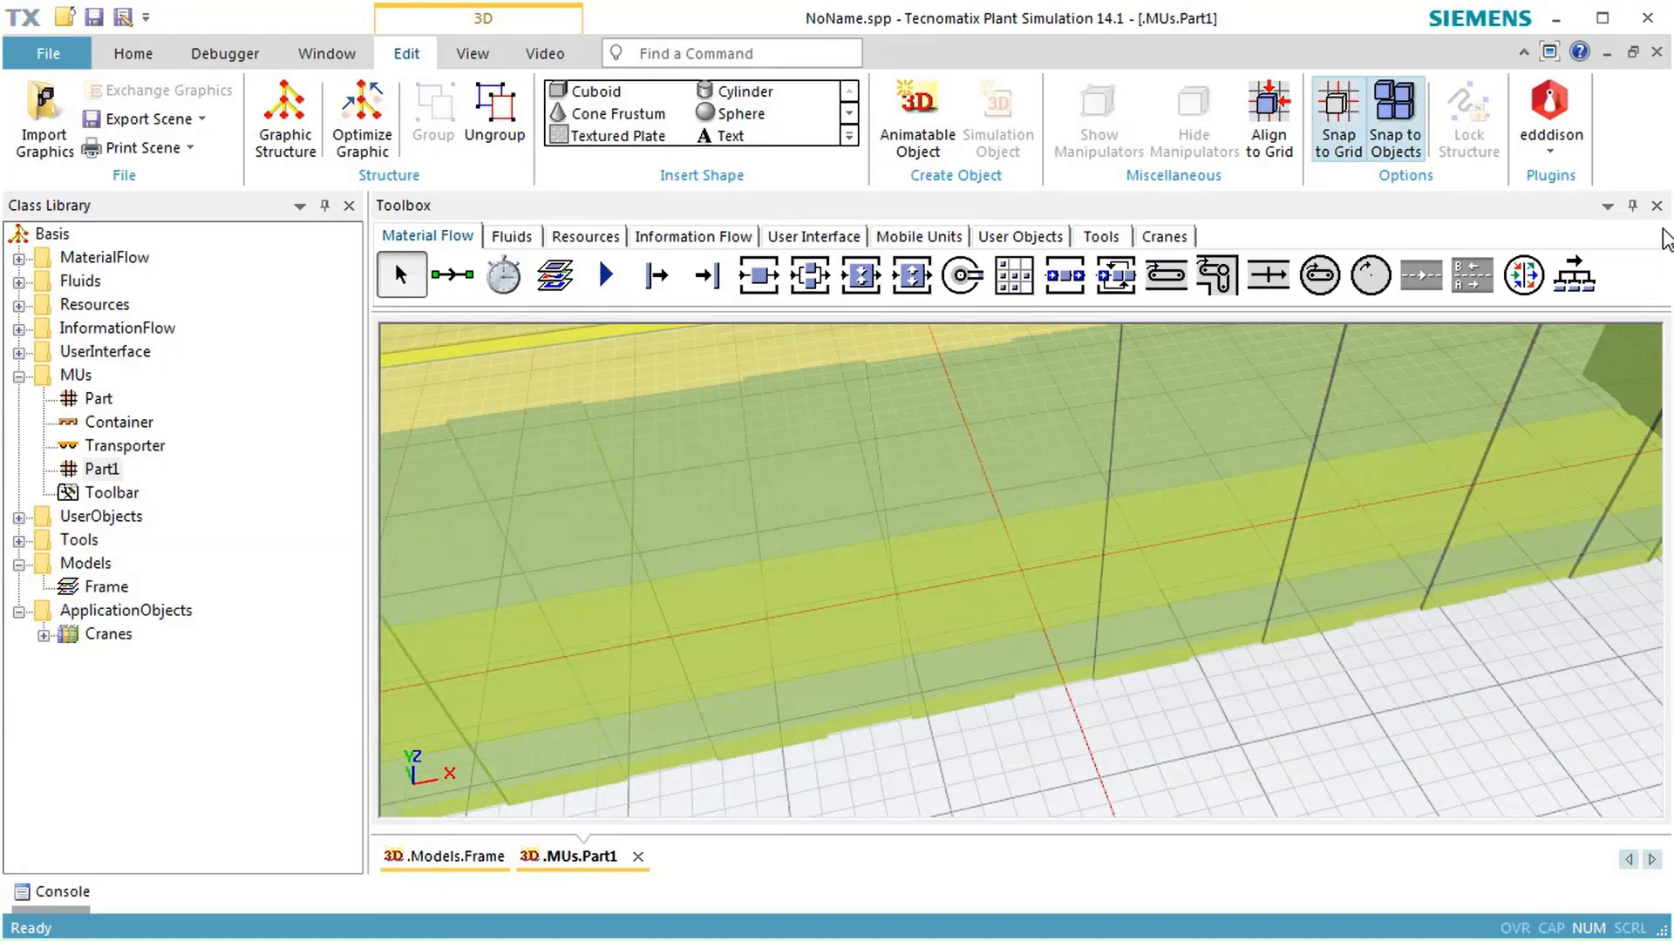
left_click(1656, 52)
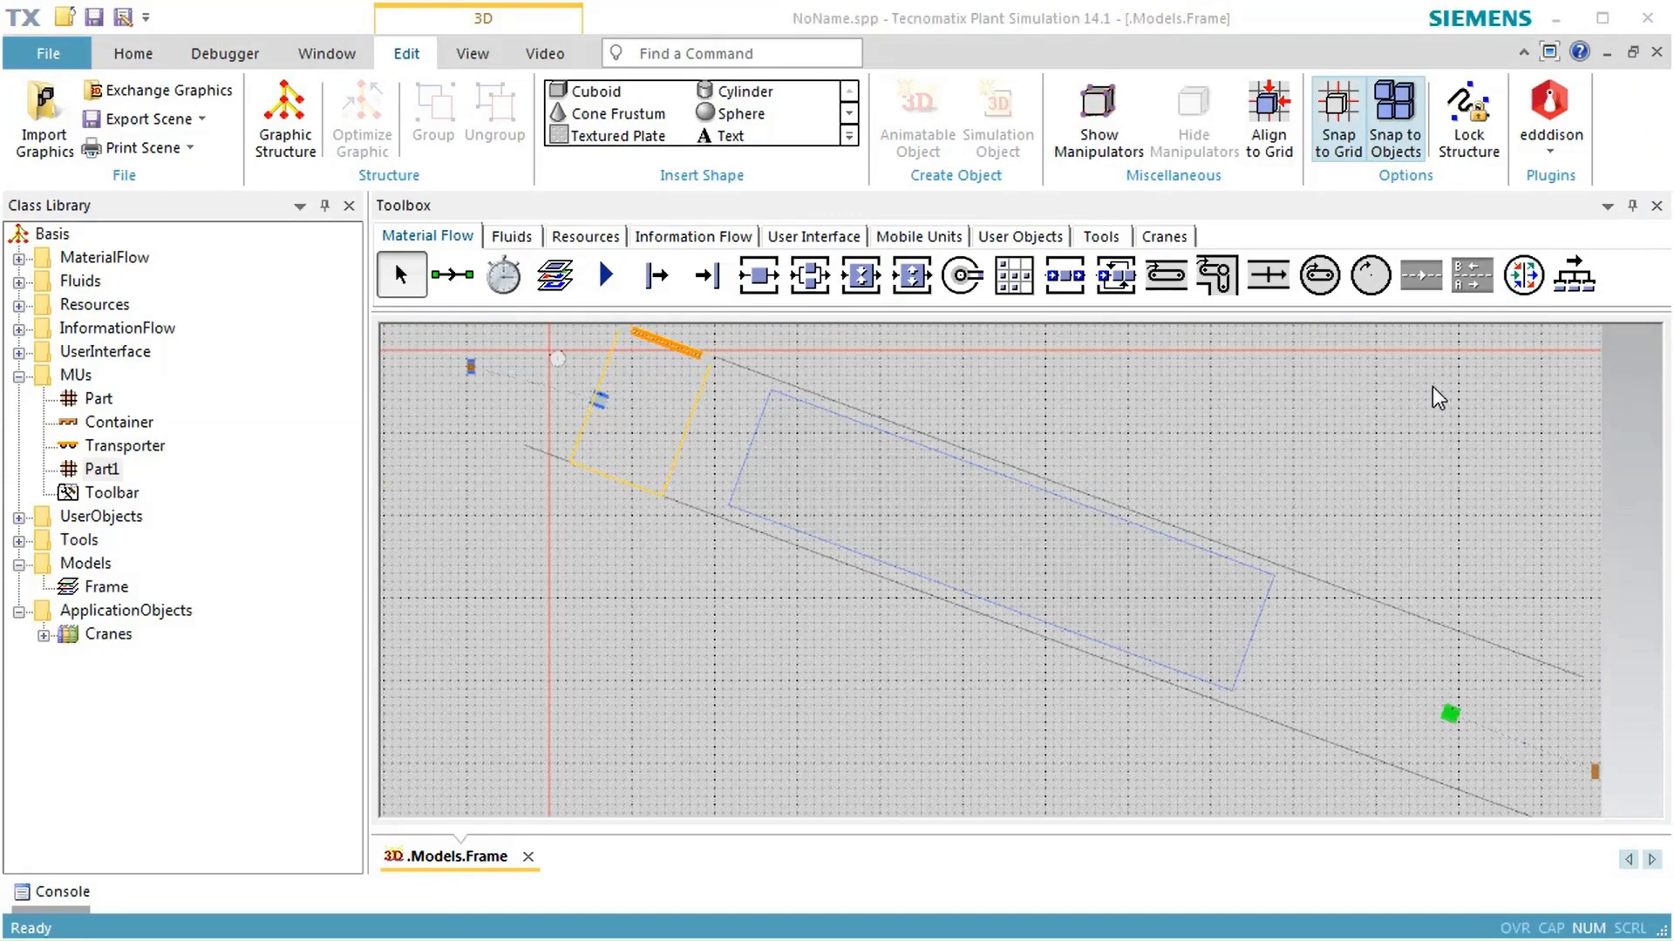
Calculate the MU size of Part1 from its 3D graphic and assign Part1 to the Source as the part it produces.
left_click(90, 472)
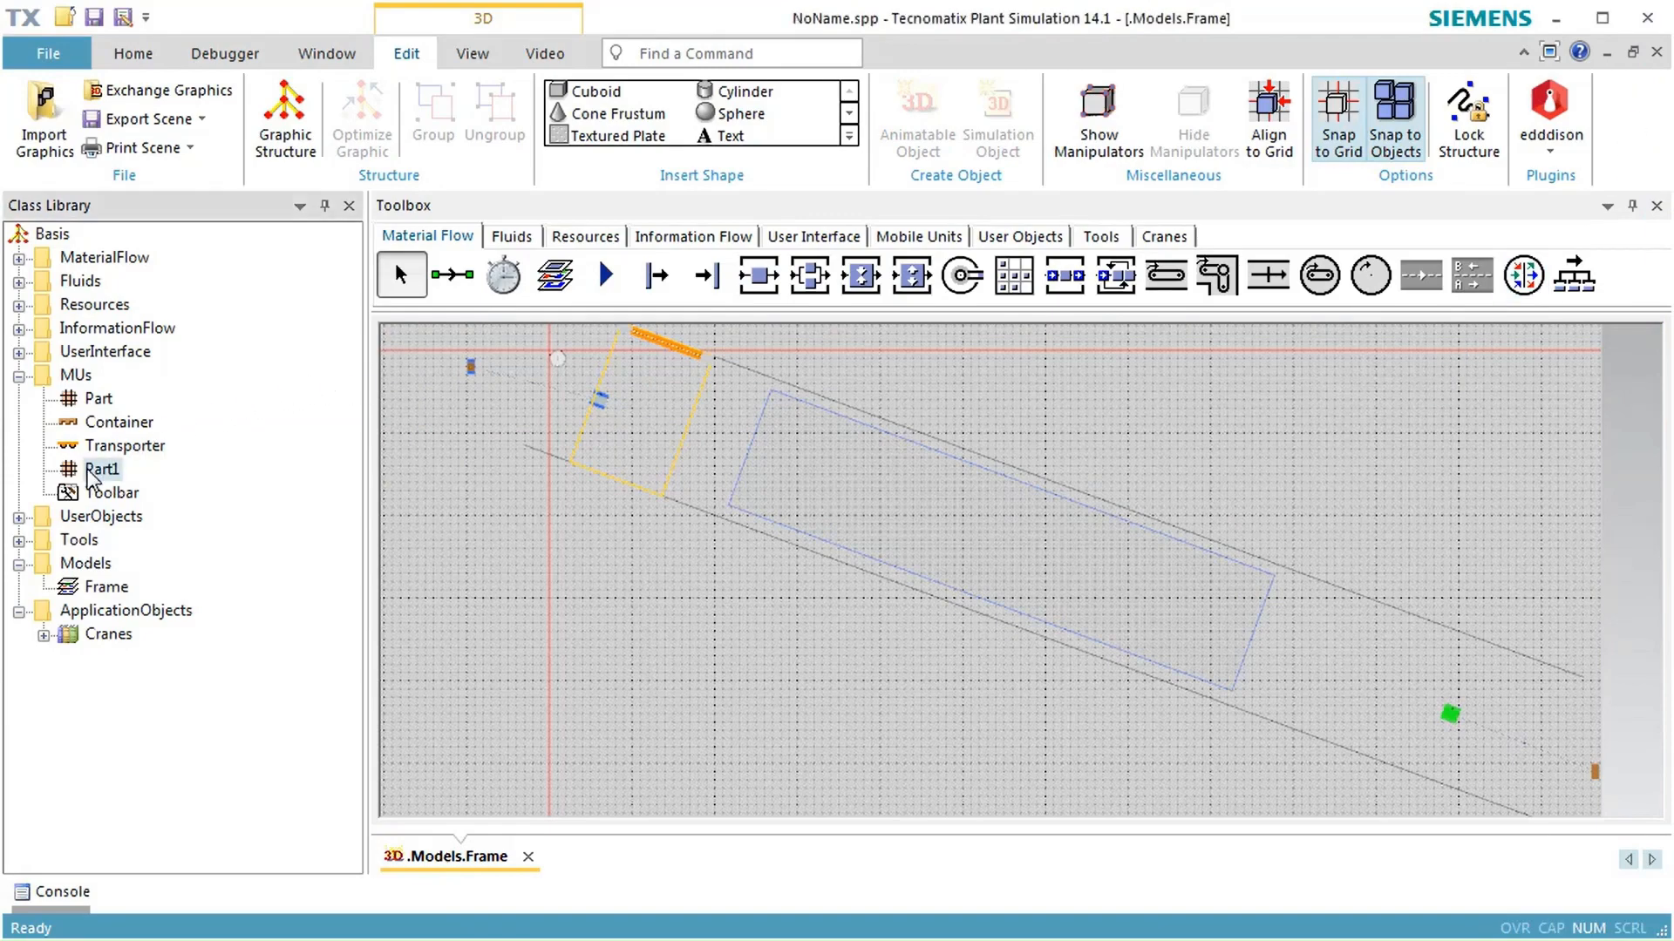
double_click(89, 472)
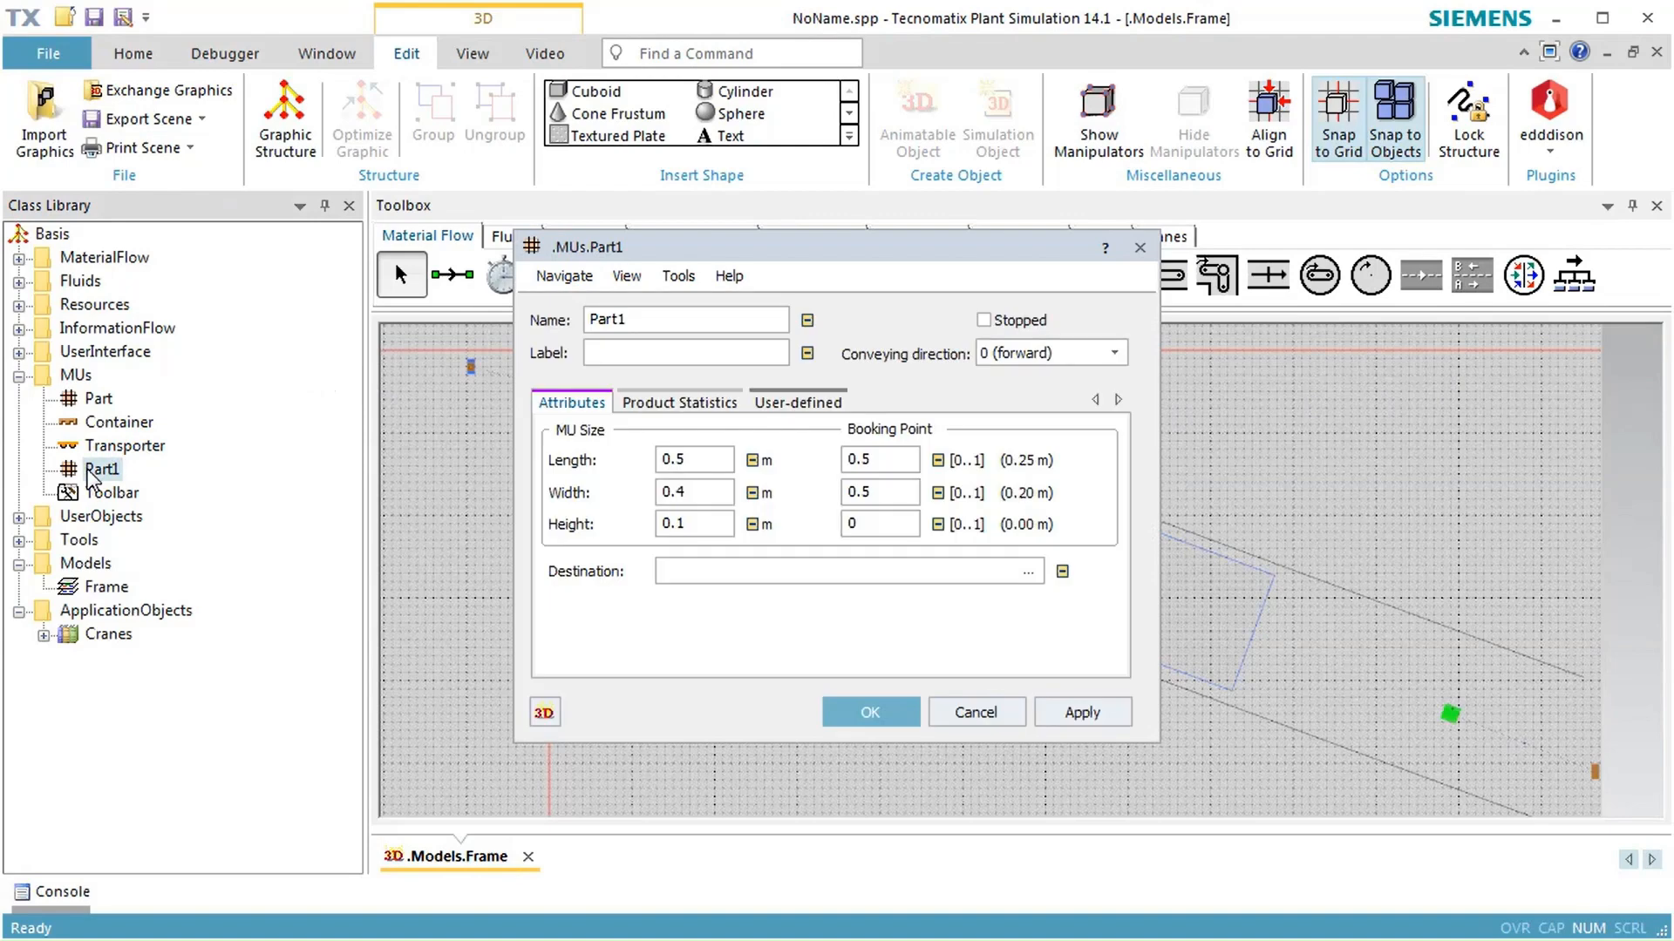
left_click(680, 276)
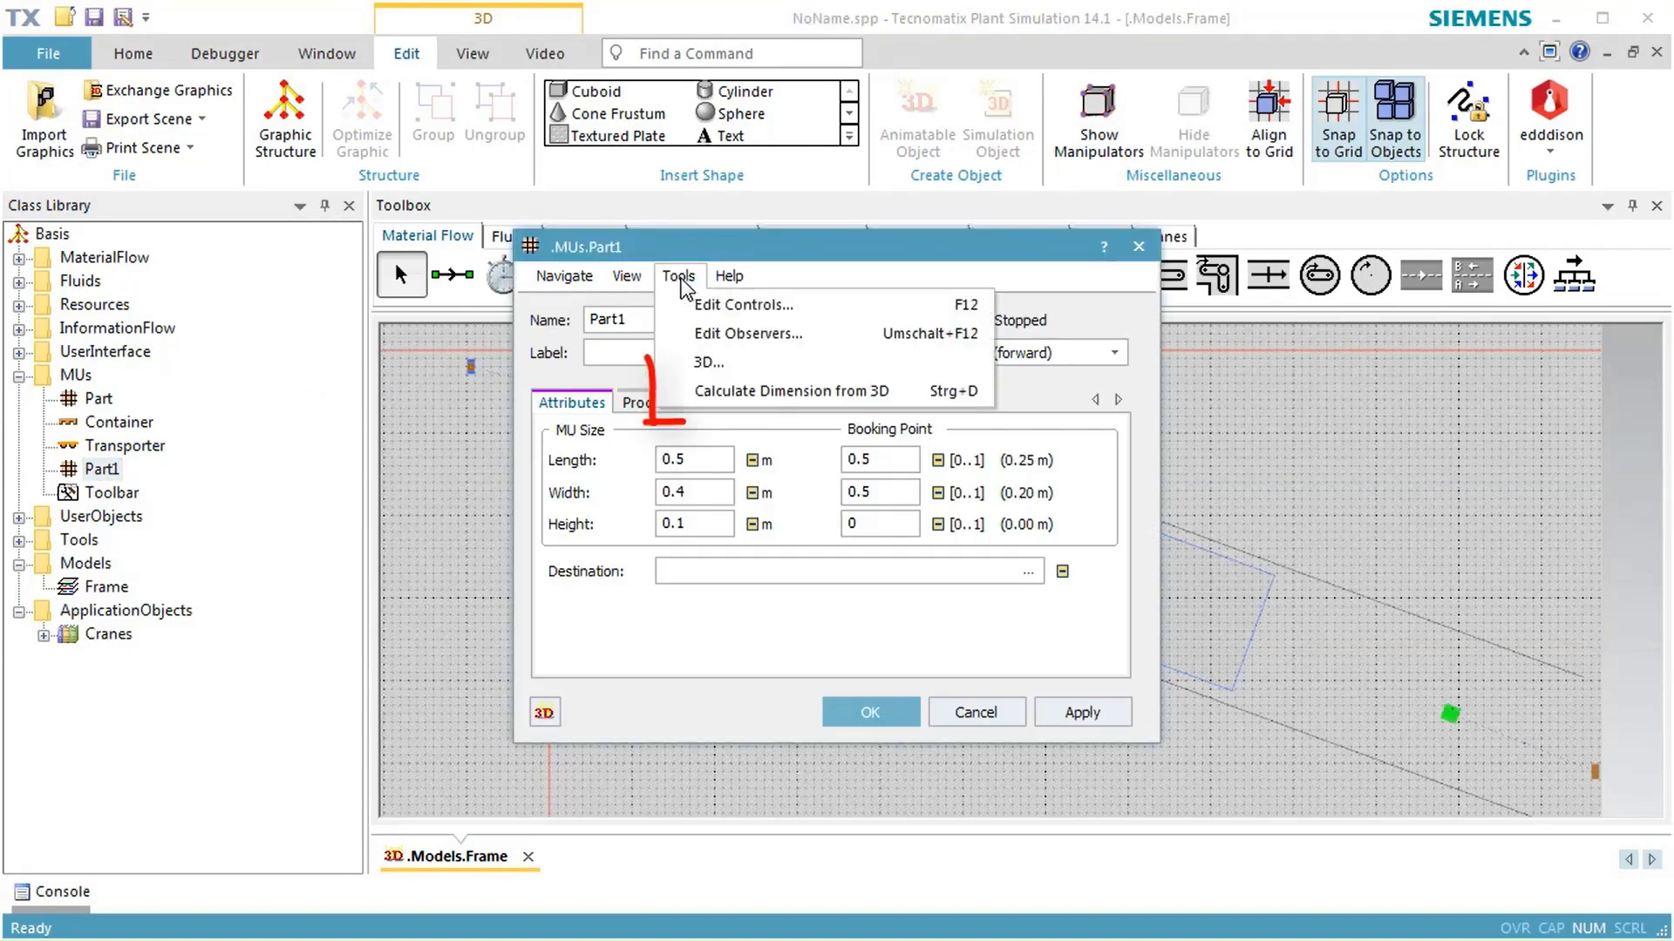
left_click(715, 394)
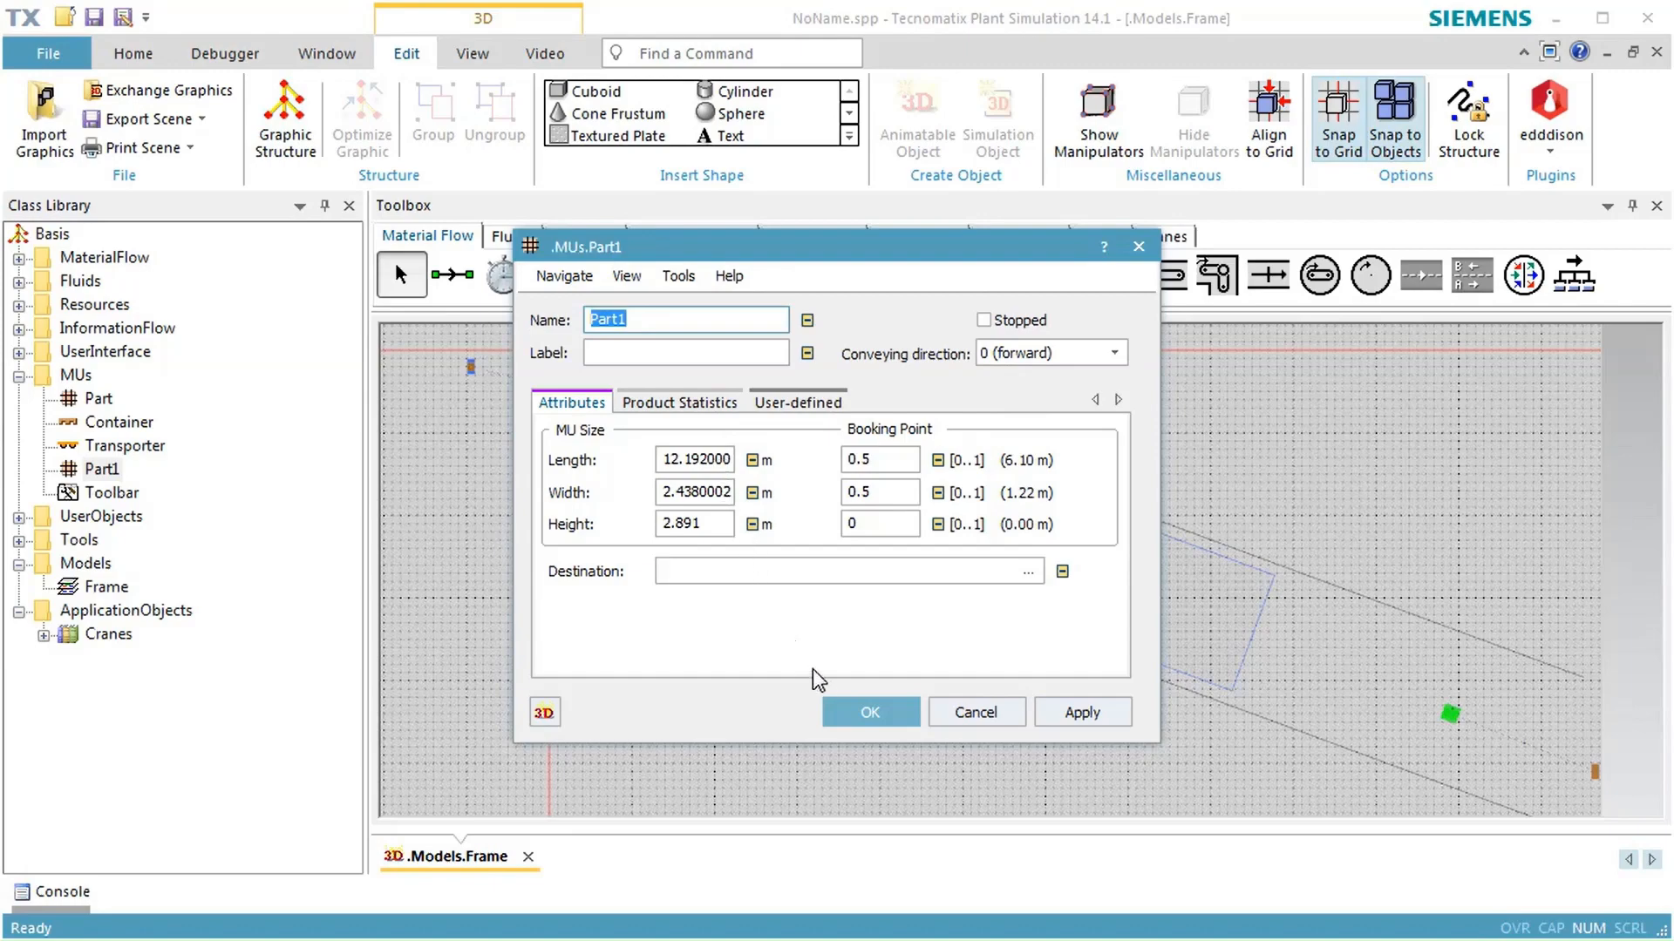
left_click(840, 710)
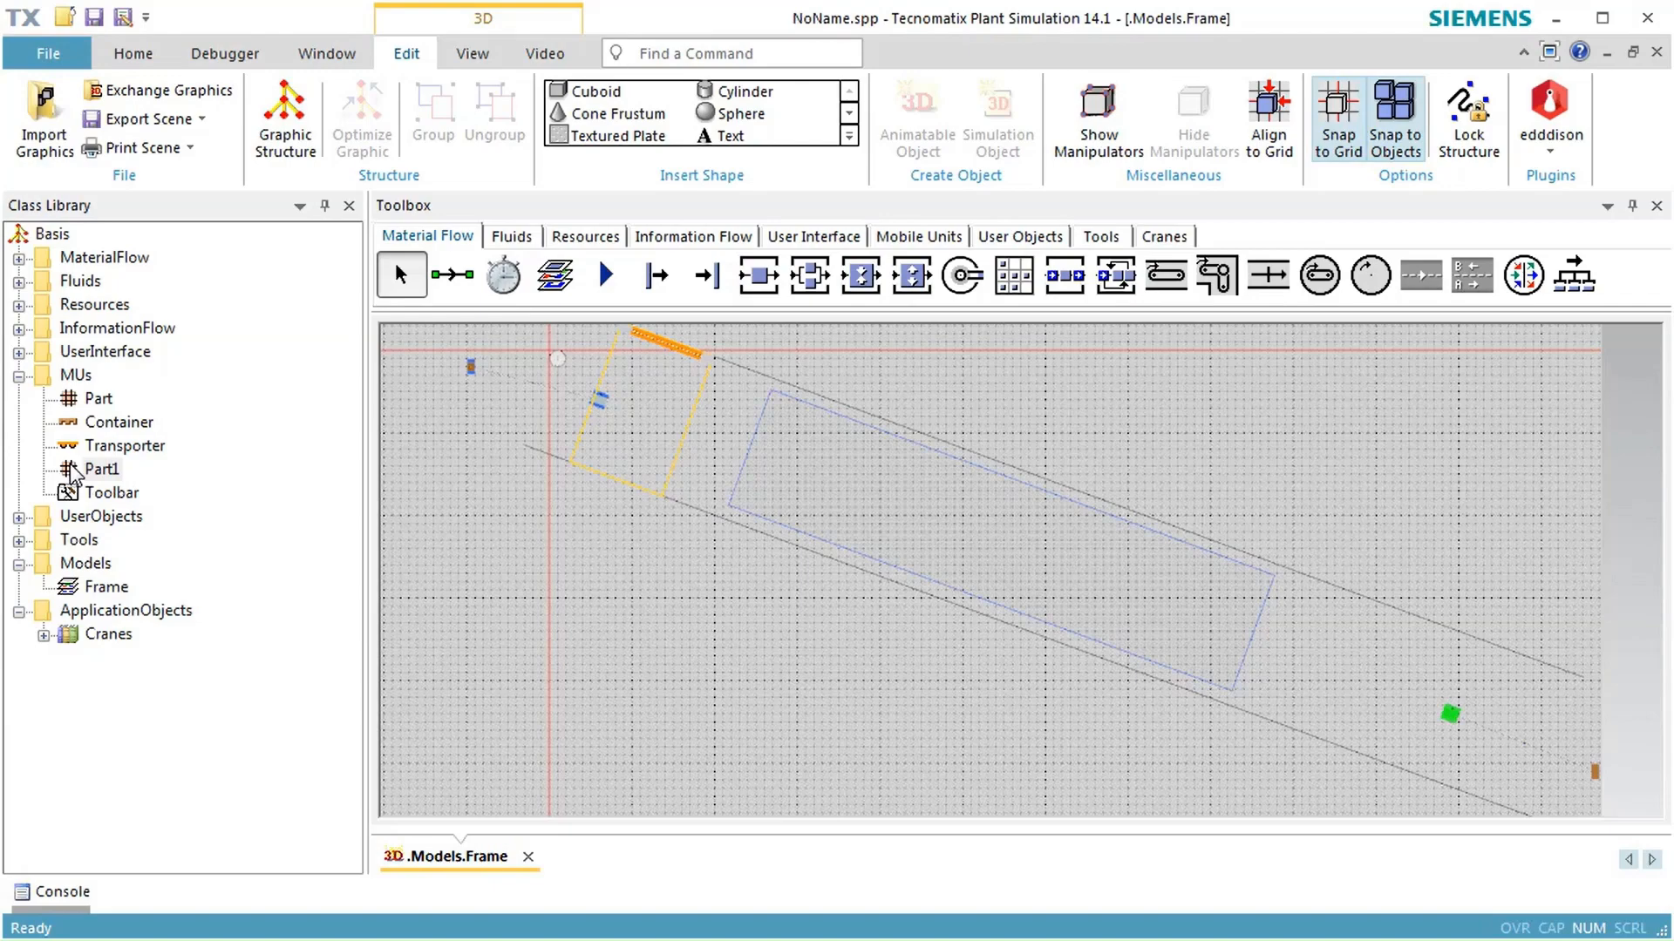
left_click_drag(73, 475, 468, 368)
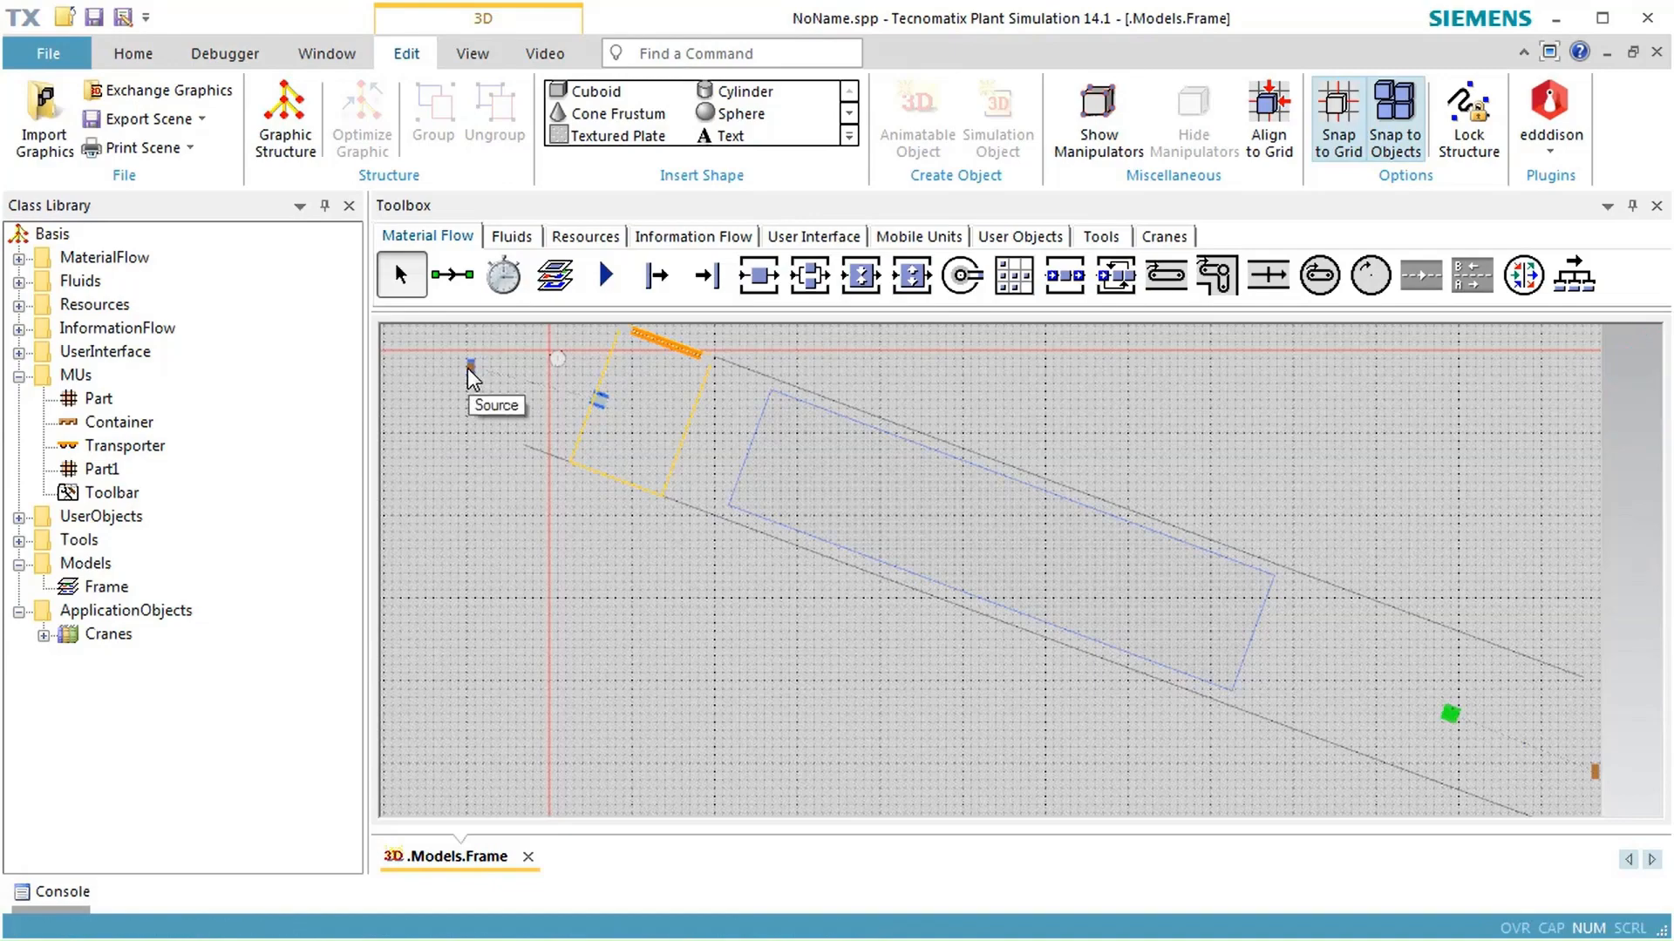
Enable real-time simulation with a factor of 10 in the EventController.
double_click(557, 357)
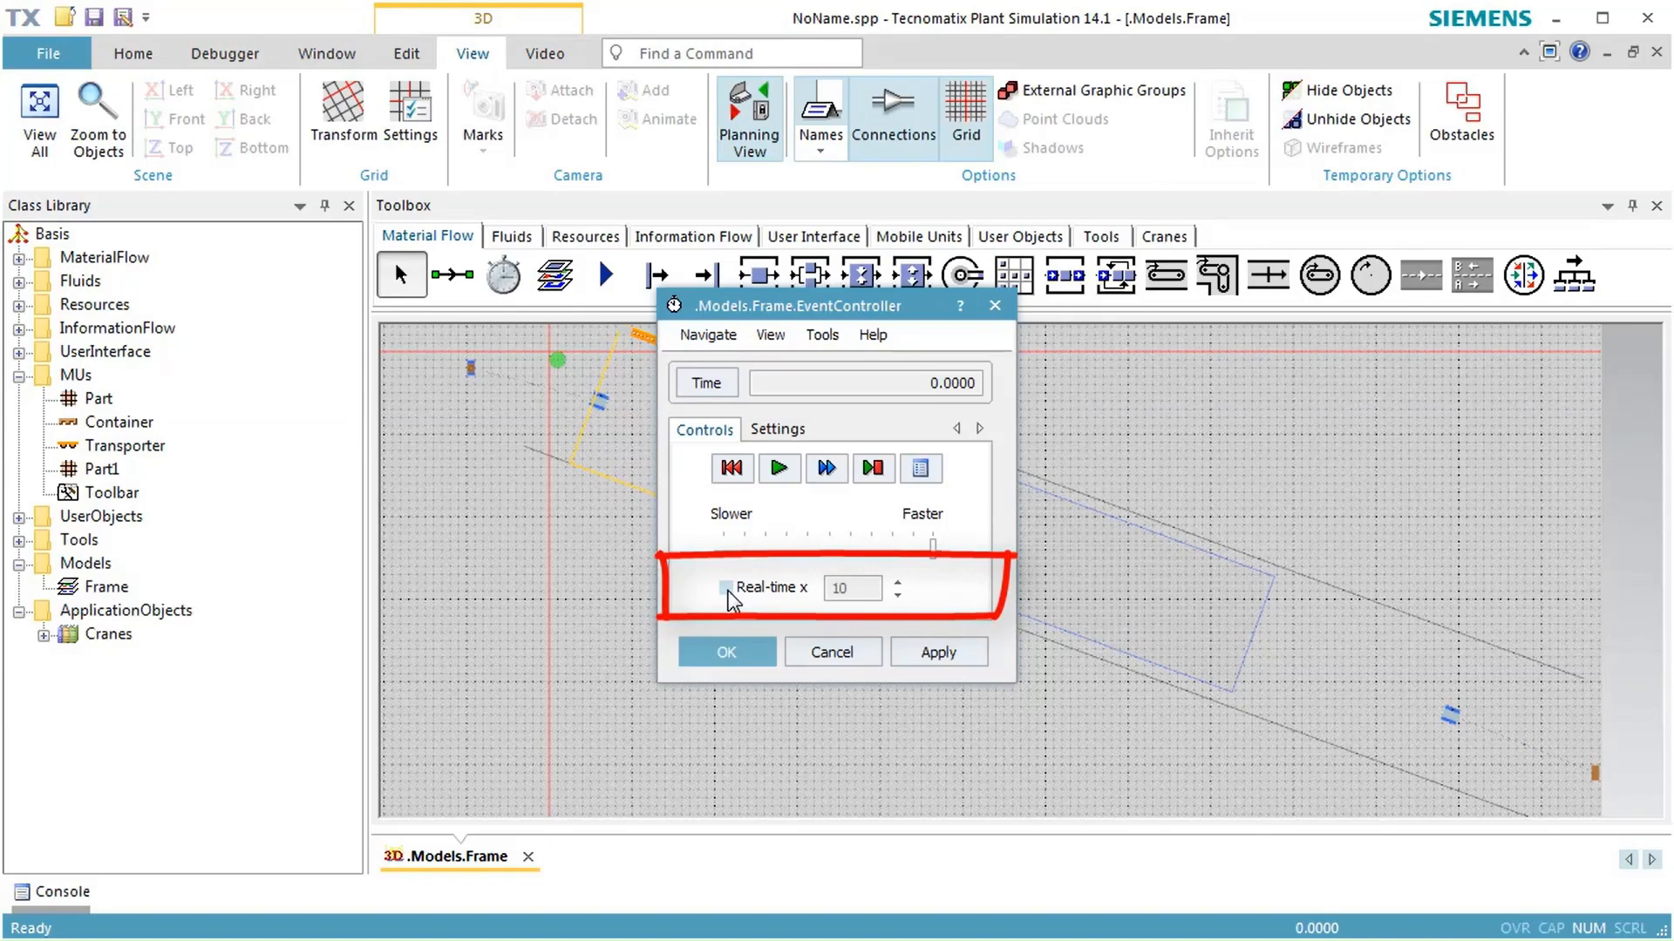
left_click(729, 591)
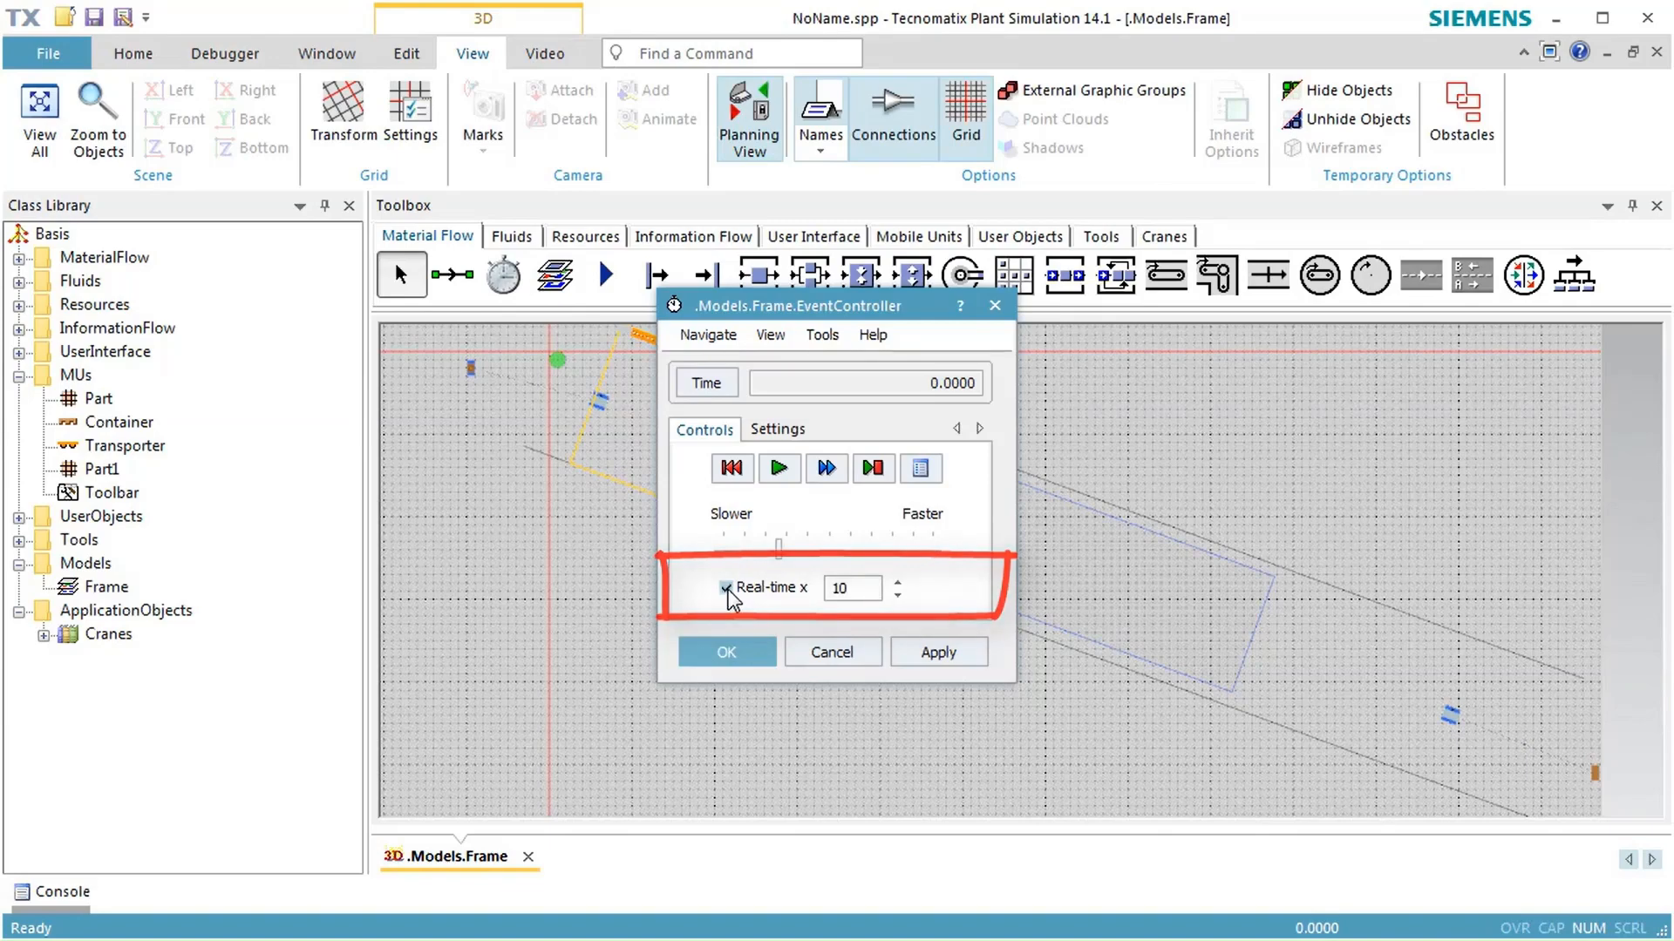
left_click(725, 654)
Reset and start the simulation, and turn off the planning view to watch the crane move the containers in 3D.
right_click(646, 640)
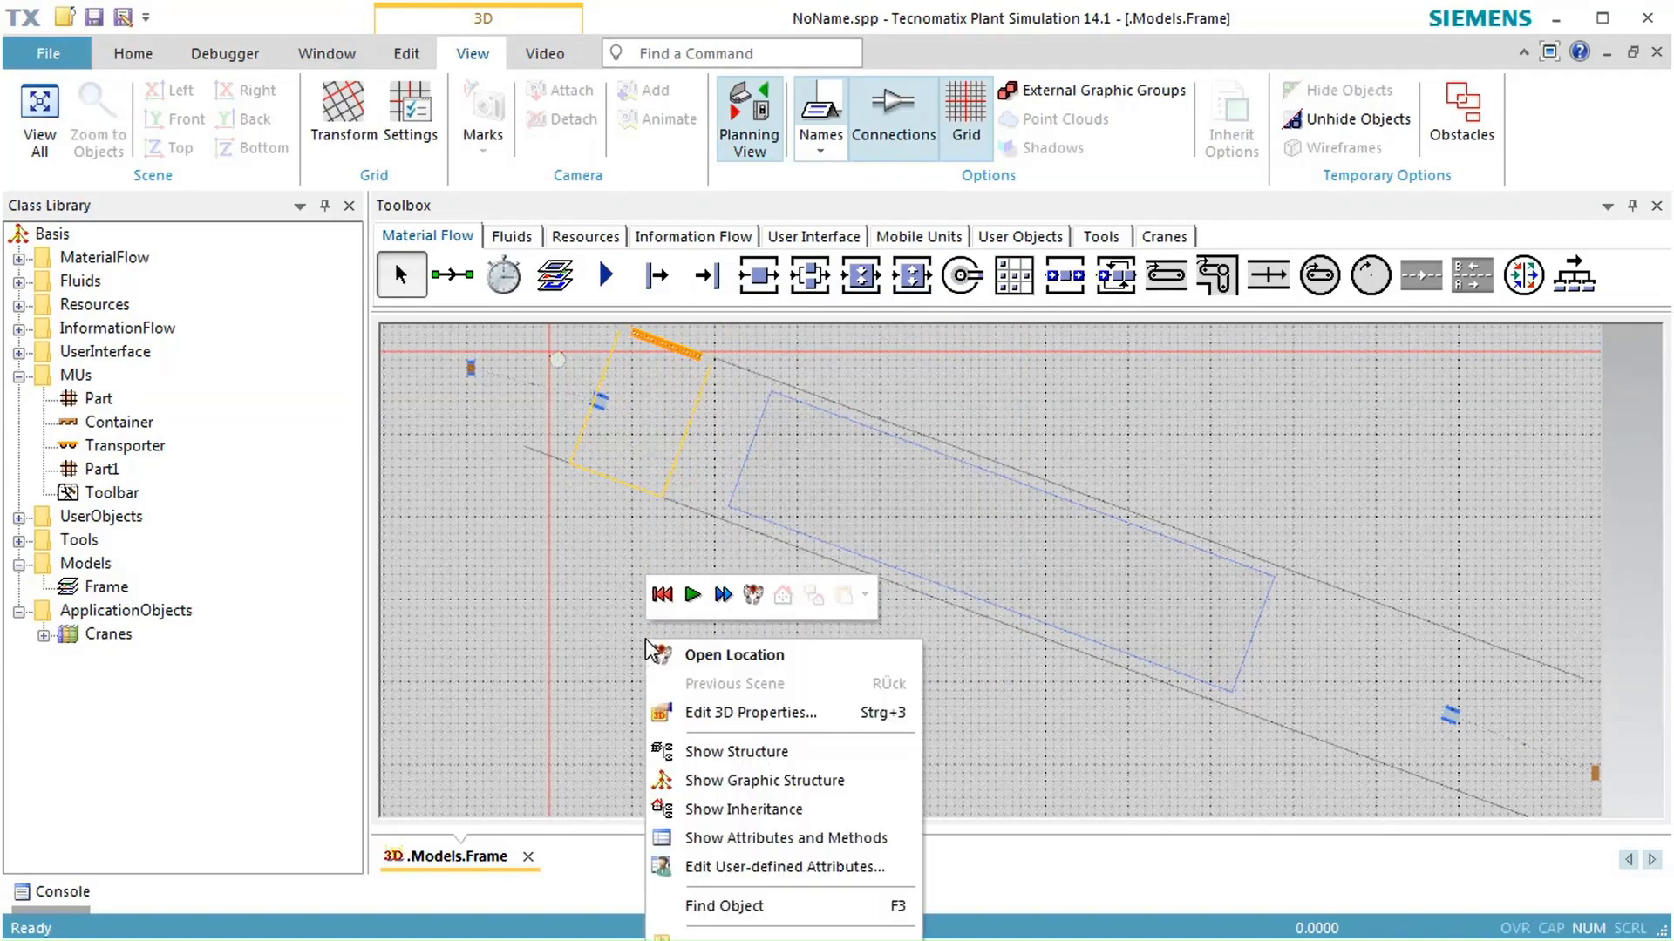
left_click(661, 596)
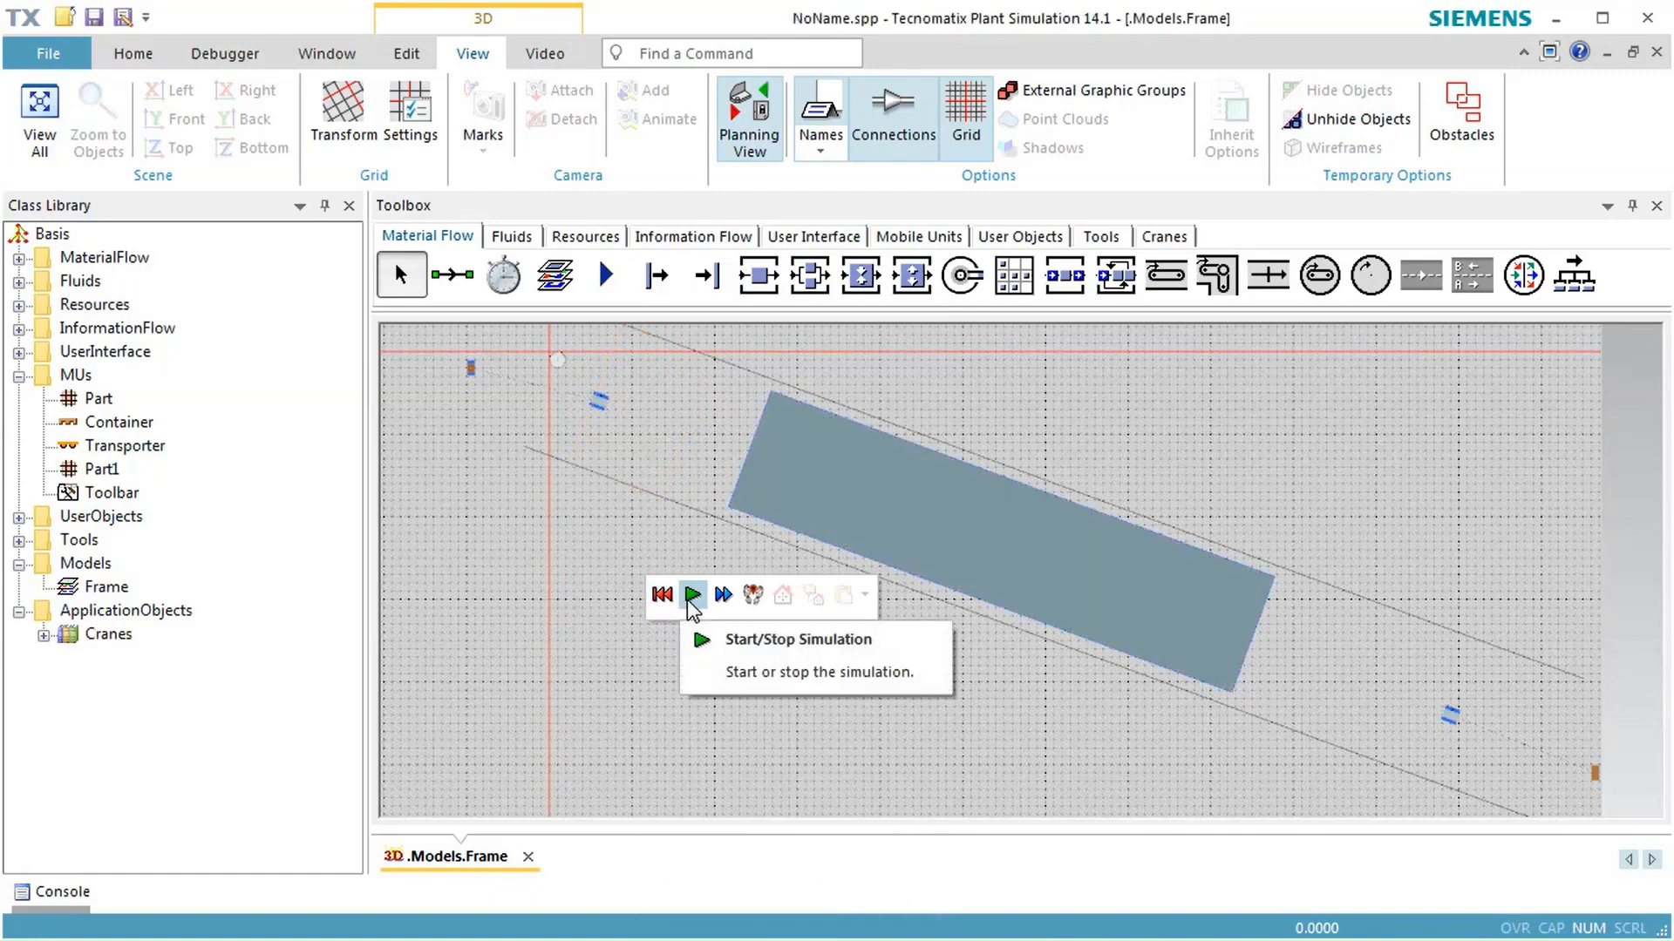
left_click(689, 600)
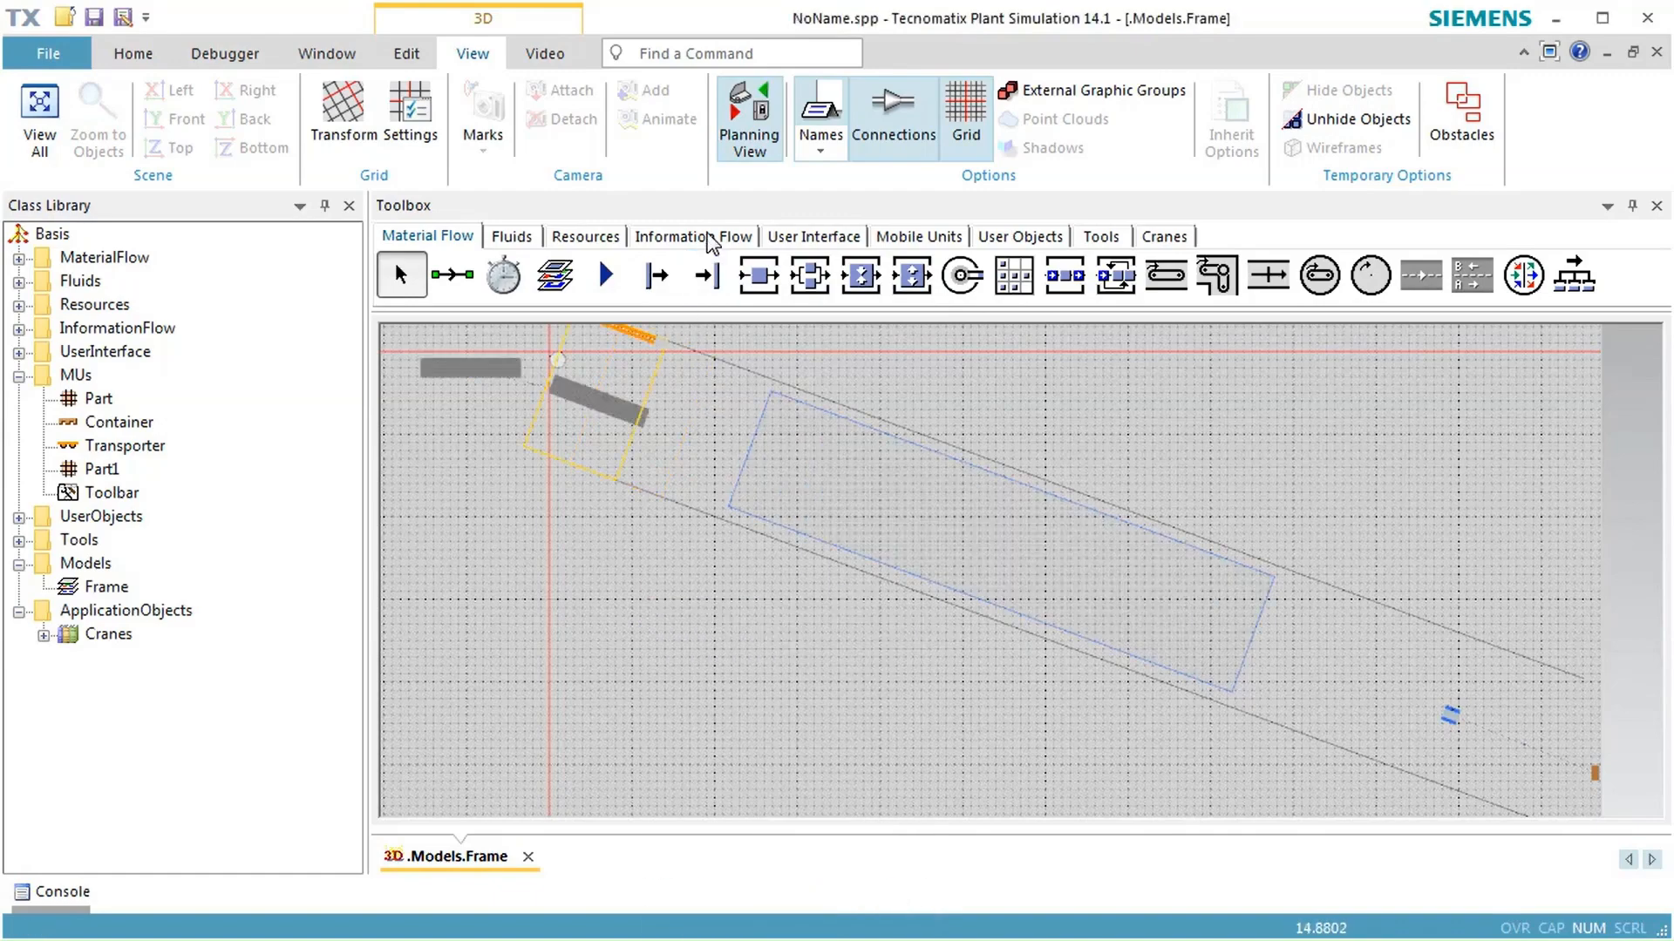
left_click(737, 153)
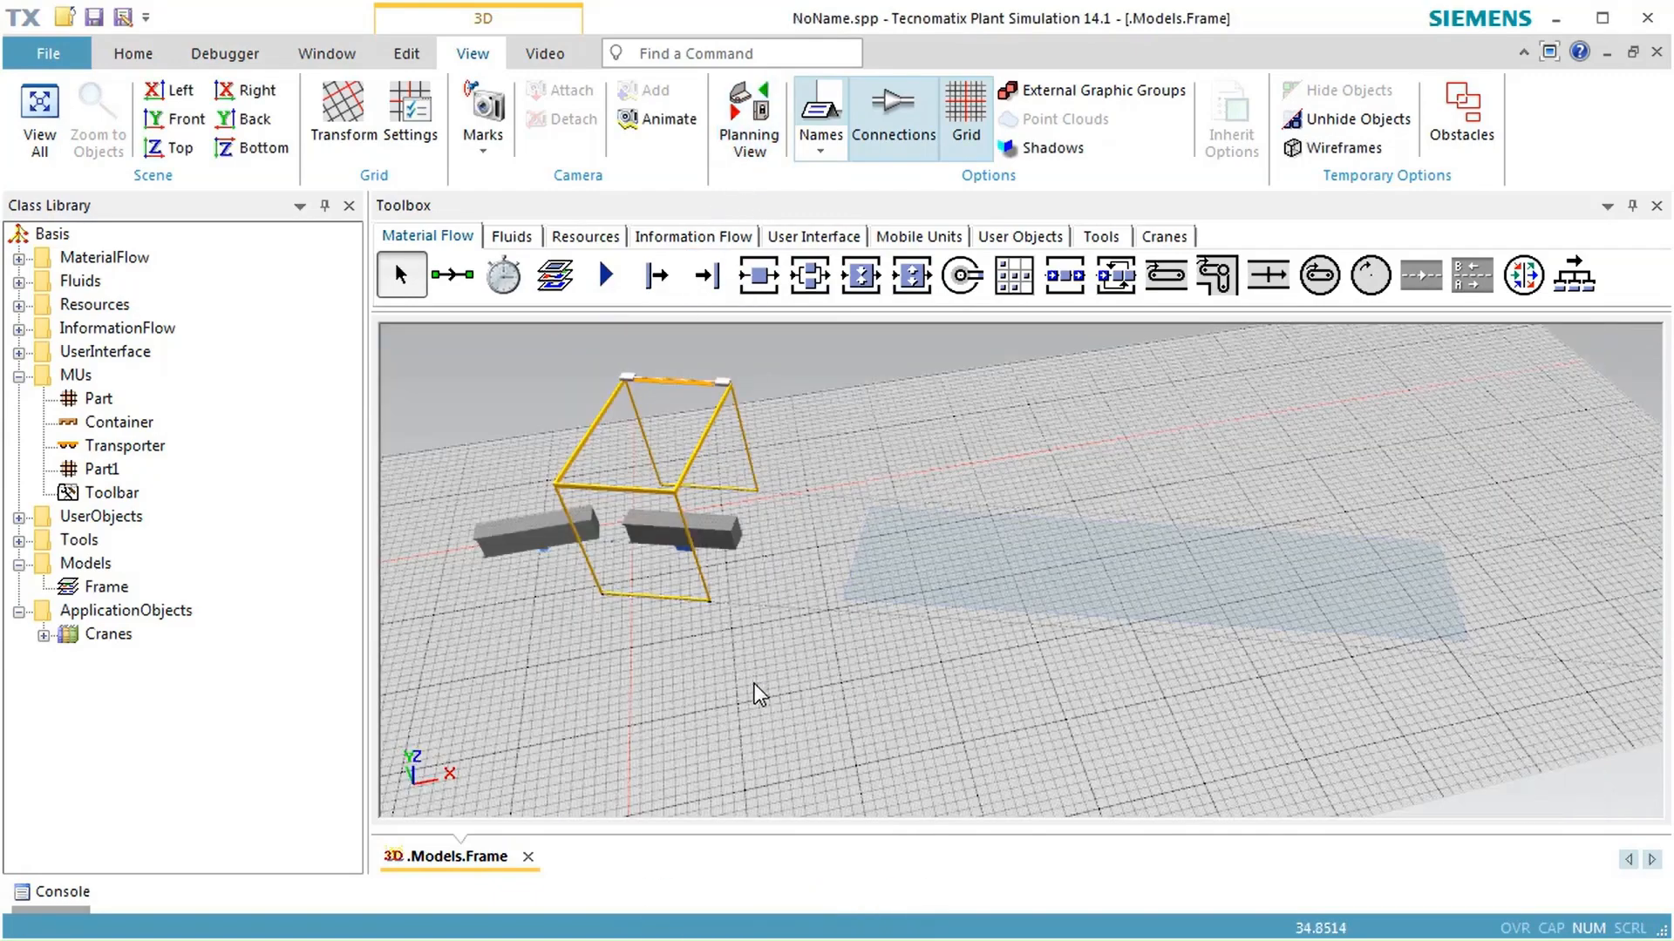
mouse_move(778, 697)
left_mouse_down()
mouse_move(760, 689)
mouse_move(781, 689)
left_mouse_up()
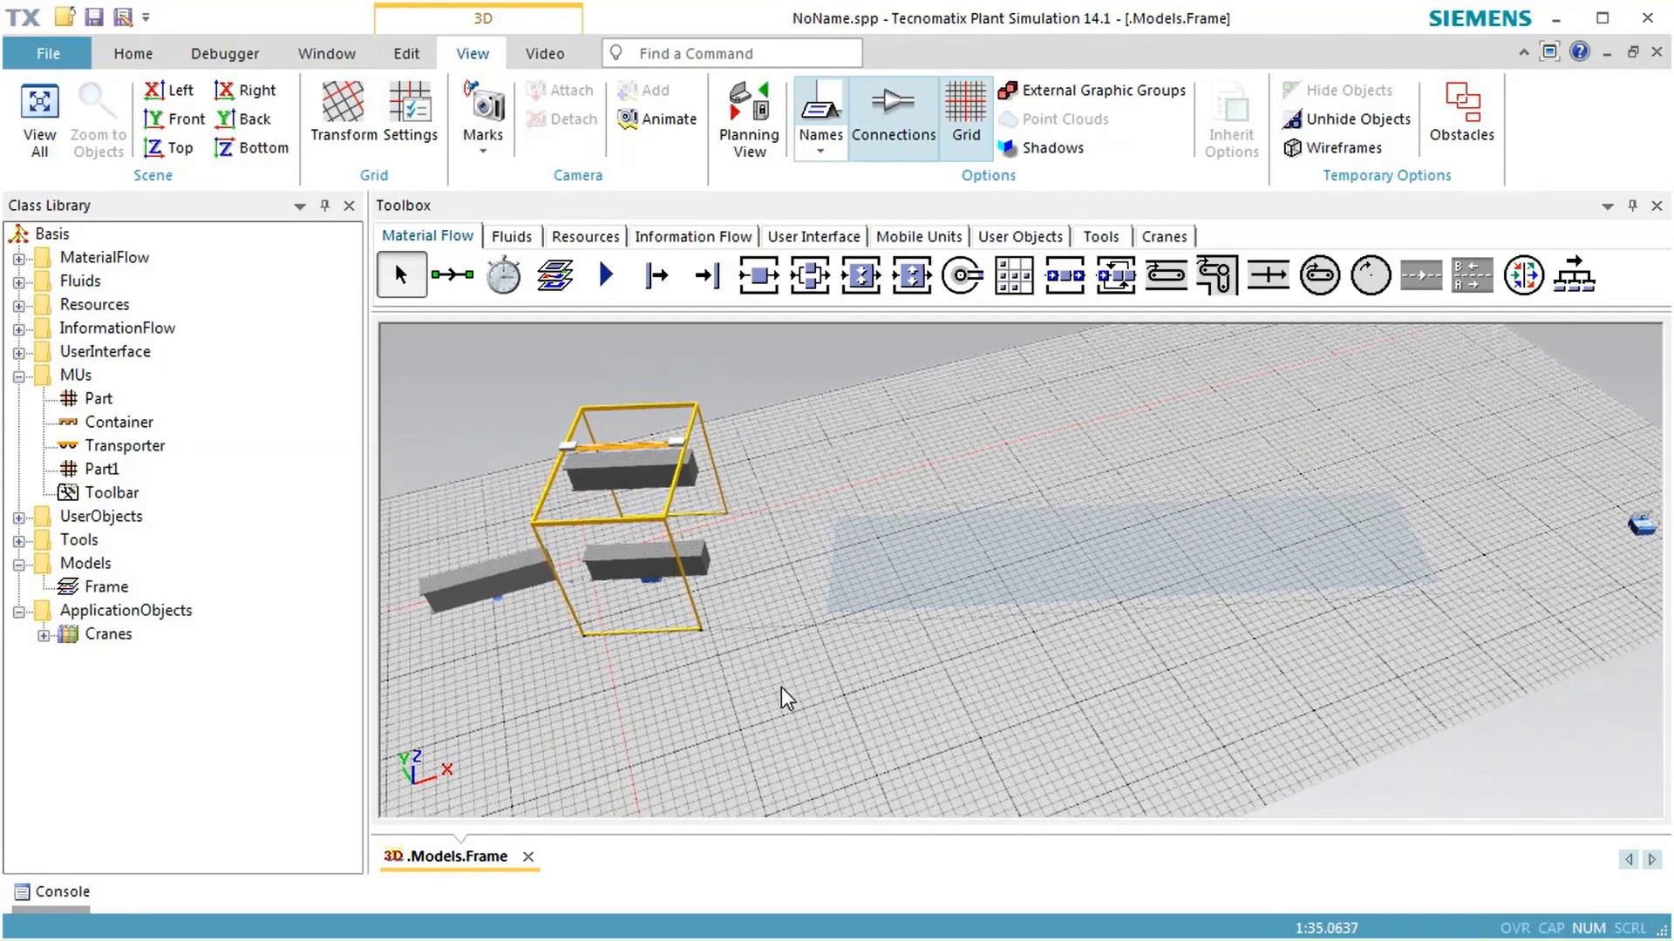